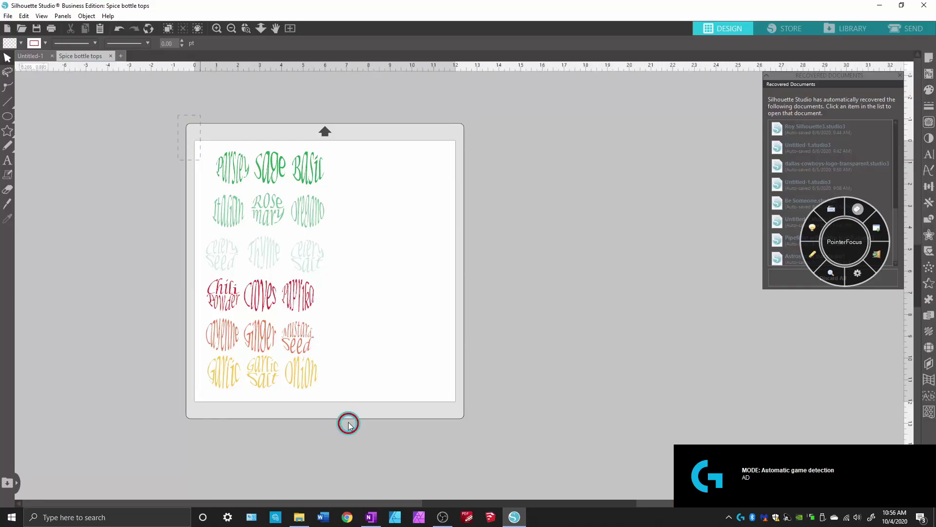
# Select all the spice name labels and move them off the page into the empty workspace beside it
pyautogui.moveTo(349, 424); pyautogui.dragTo(163, 132)
pyautogui.moveTo(223, 168); pyautogui.dragTo(67, 168)
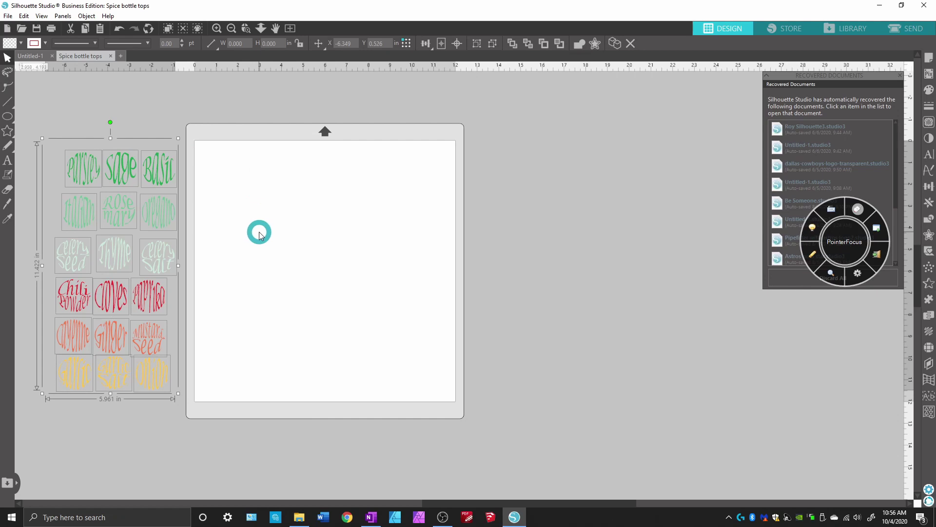
pyautogui.click(242, 186)
# Draw a circle about 2.66 in across on the page and, with the aspect ratio locked, set its width to 1.52 in
pyautogui.moveTo(8, 122)
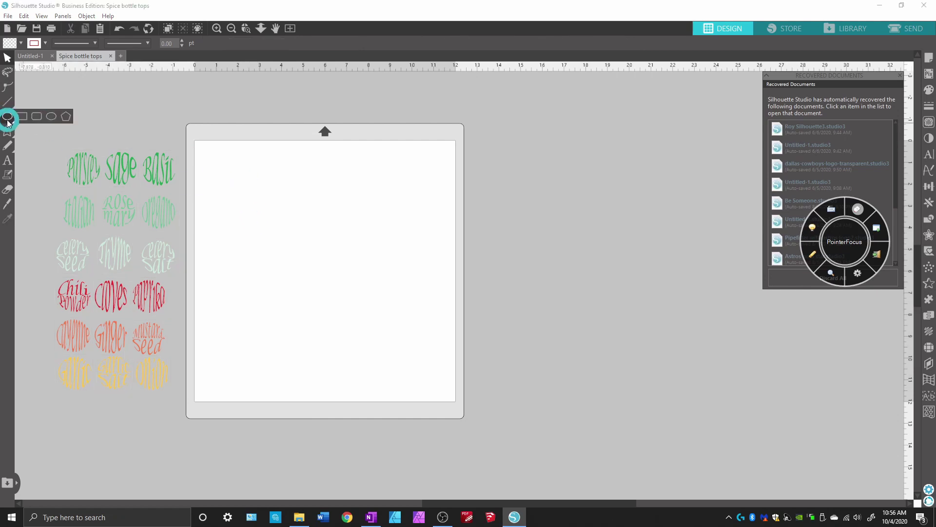
pyautogui.click(53, 116)
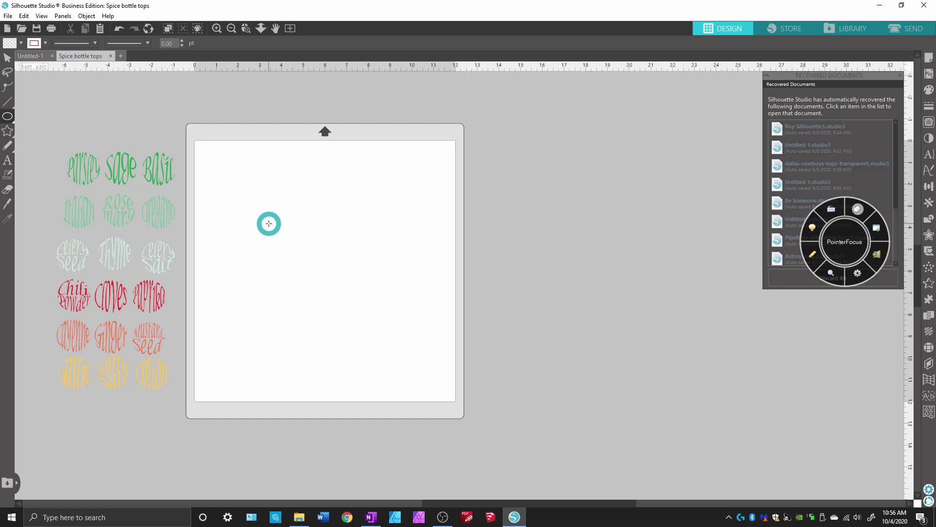
pyautogui.moveTo(268, 223); pyautogui.dragTo(332, 279)
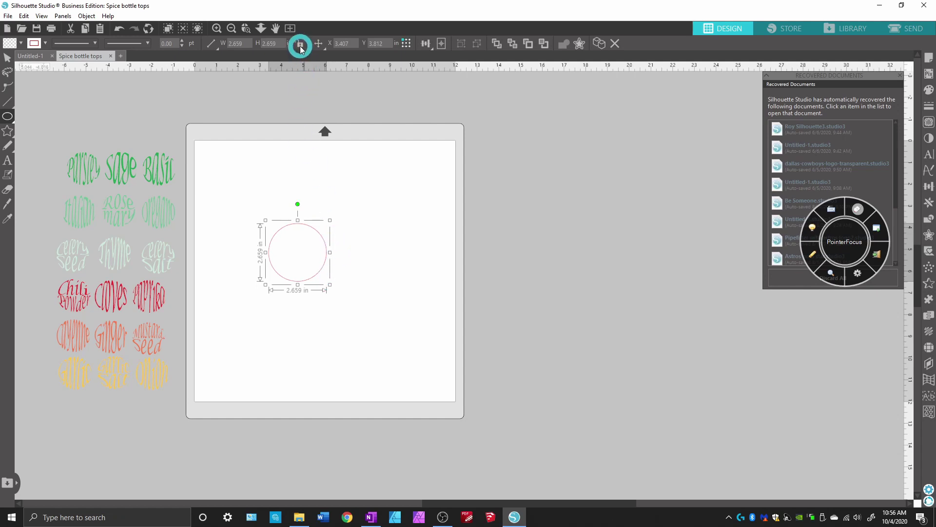
pyautogui.click(300, 46)
pyautogui.click(242, 44)
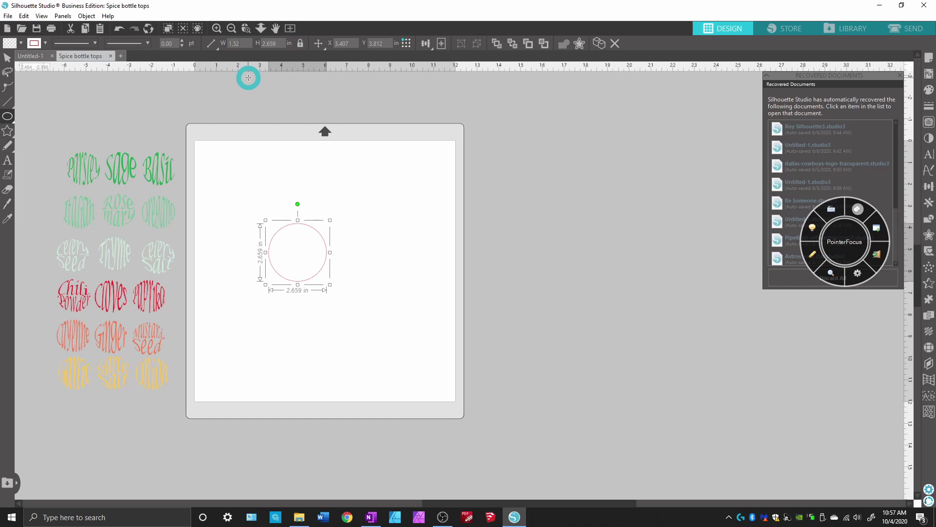
pyautogui.press('Return')
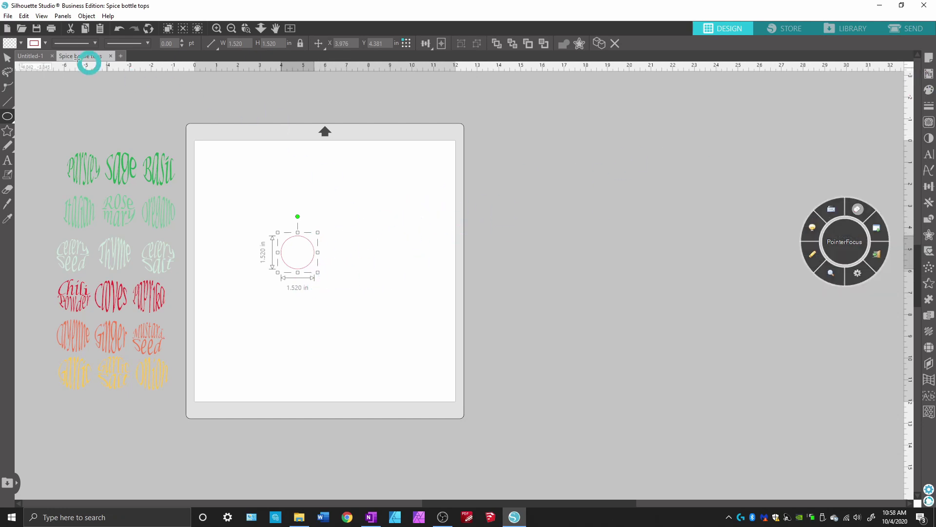
# Set the circle's line color to black and move the circle to the page's upper-left corner
pyautogui.click(47, 44)
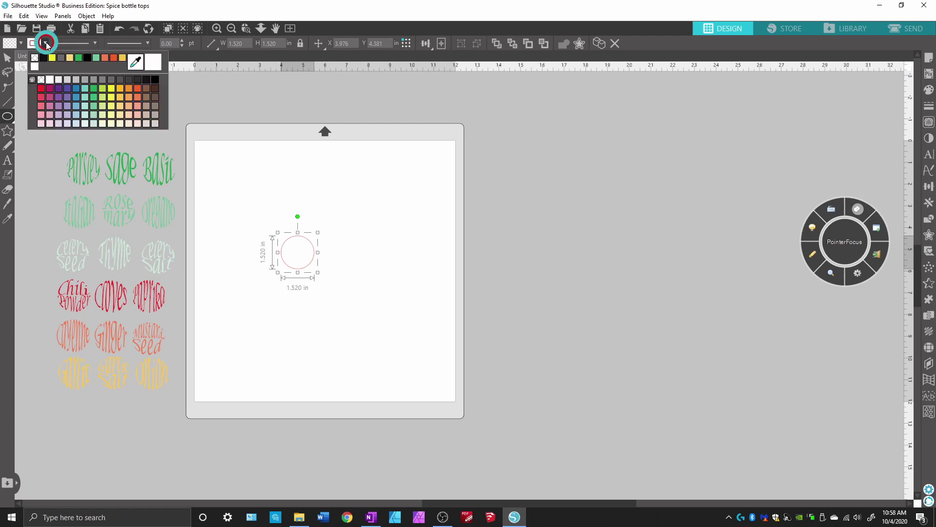
pyautogui.click(43, 59)
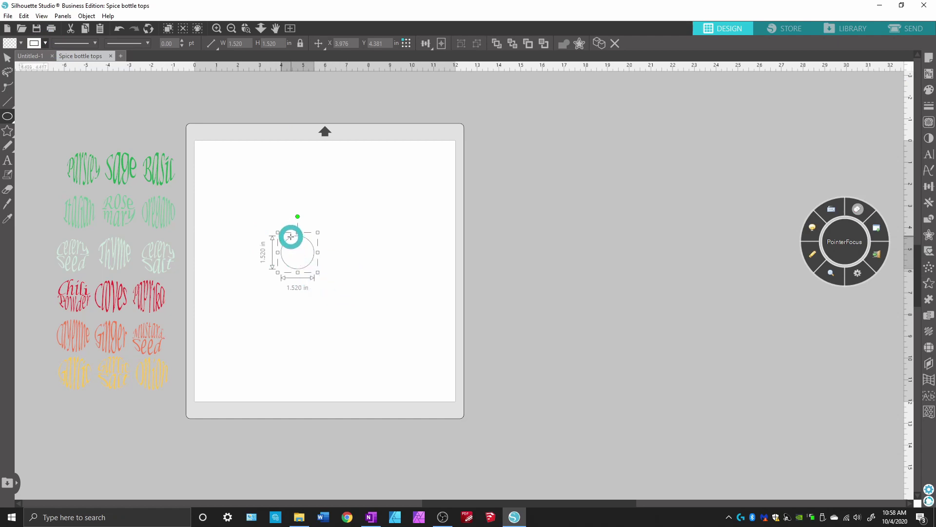
pyautogui.click(9, 60)
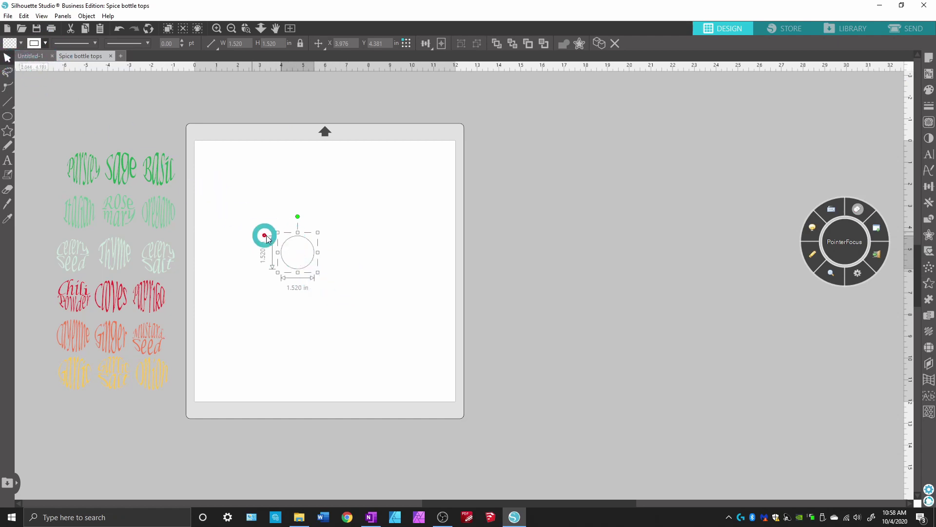
pyautogui.moveTo(288, 231); pyautogui.dragTo(217, 147)
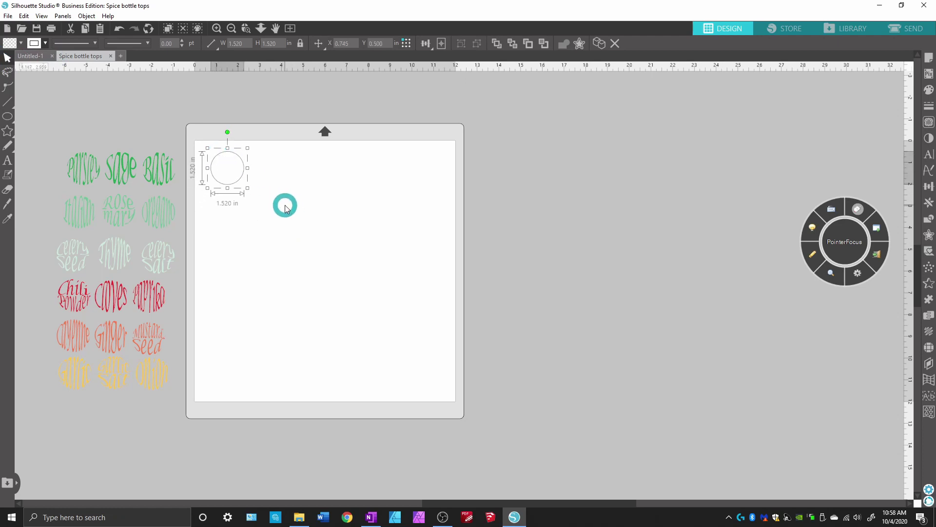
# Duplicate the 1.52 in circle five times
pyautogui.press('i')
pyautogui.hotkey('ctrl', 'd')
pyautogui.hotkey('ctrl', 'd')
pyautogui.hotkey('ctrl', 'd')
pyautogui.hotkey('ctrl', 'd')
pyautogui.hotkey('ctrl', 'd')
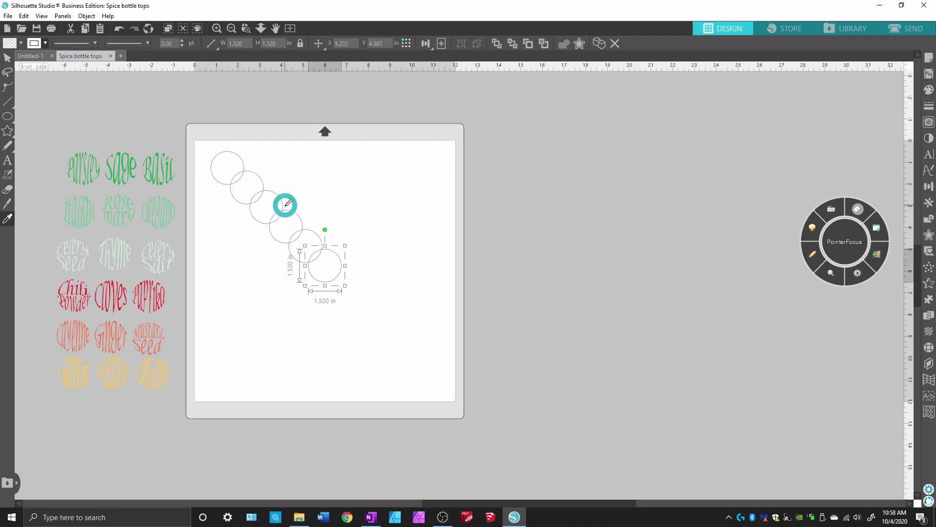
# Arrange the six circles into two rows of three at the upper-left of the page without overlaps
pyautogui.moveTo(259, 181); pyautogui.dragTo(276, 161)
pyautogui.moveTo(278, 195); pyautogui.dragTo(319, 161)
pyautogui.moveTo(295, 213); pyautogui.dragTo(234, 192)
pyautogui.moveTo(301, 233); pyautogui.dragTo(263, 195)
pyautogui.moveTo(324, 249); pyautogui.dragTo(307, 193)
pyautogui.click(307, 192)
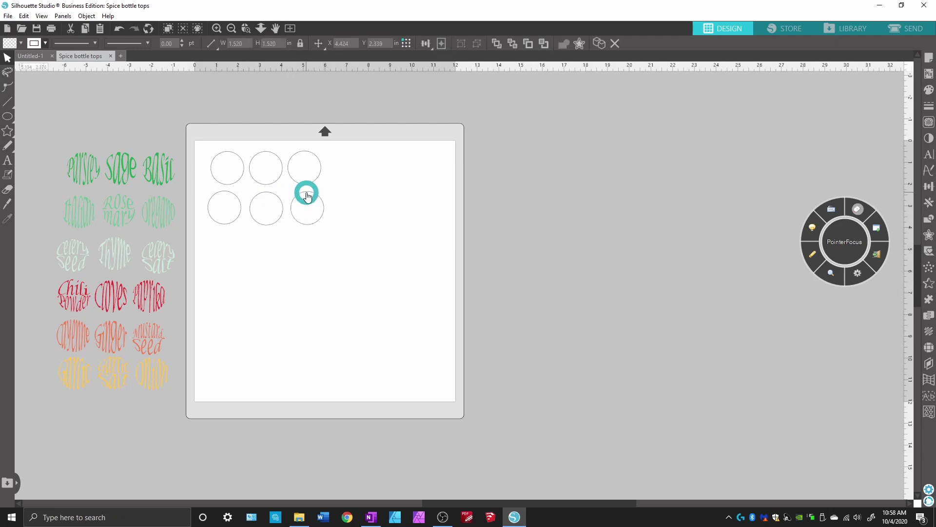
# Set the upper row's middle circle to 1.50 in wide and make that row's third circle slightly smaller as test sizes
pyautogui.click(253, 181)
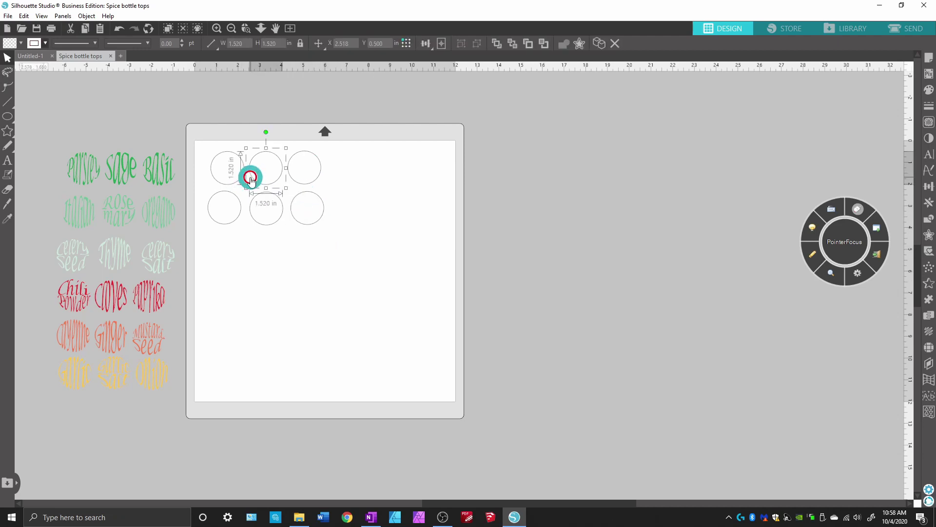
pyautogui.click(217, 181)
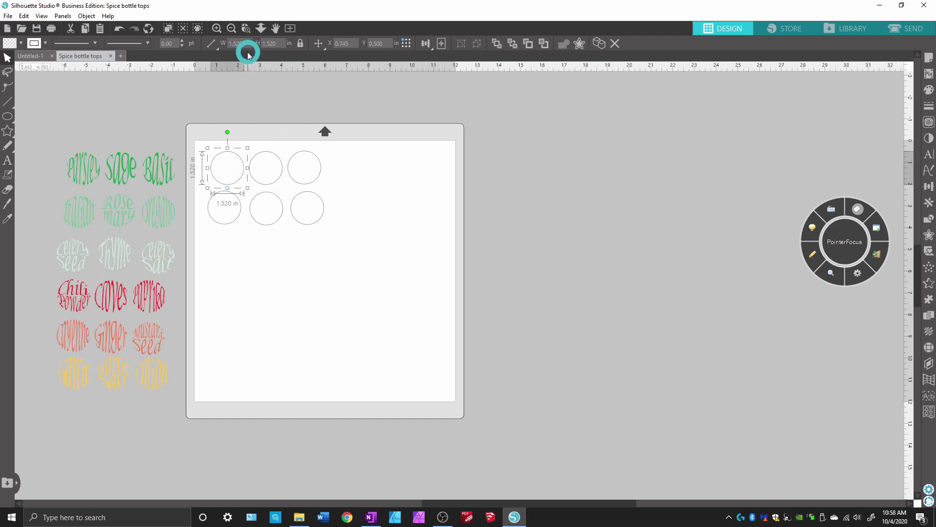
pyautogui.click(265, 153)
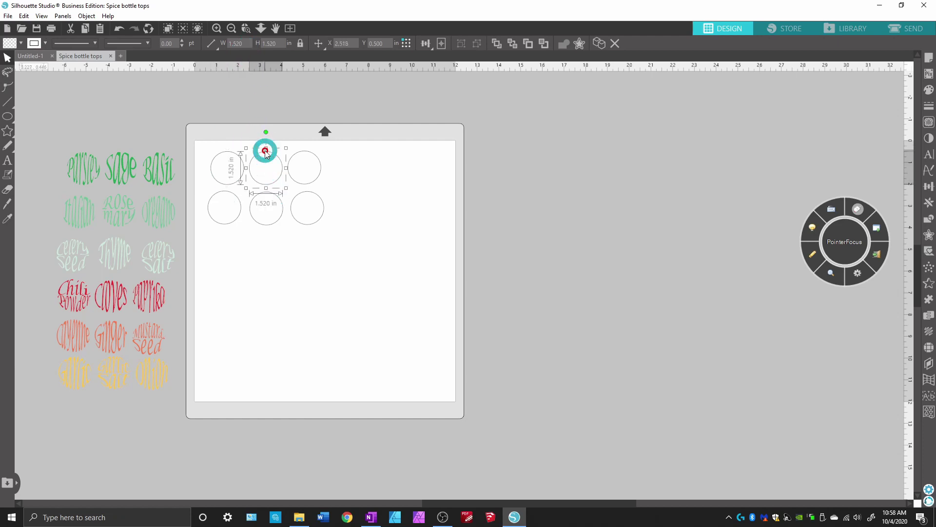
pyautogui.click(247, 43)
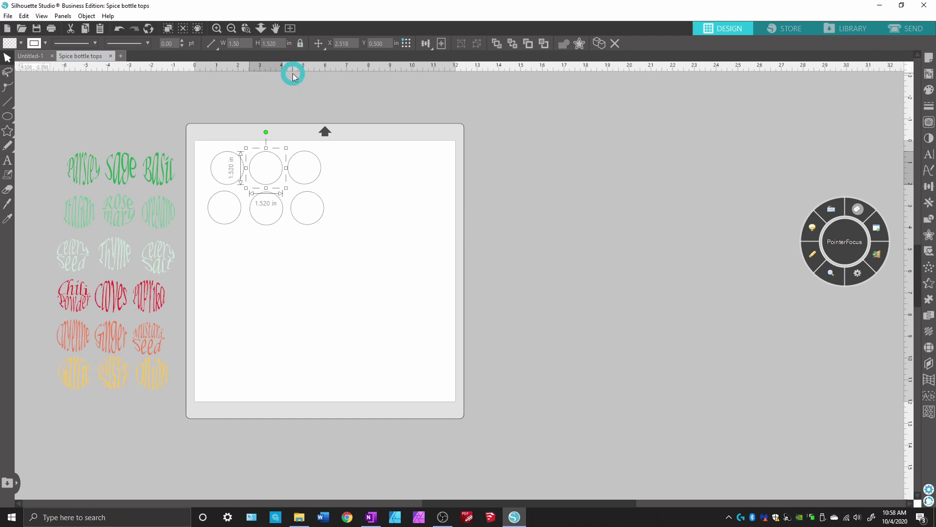
pyautogui.click(297, 152)
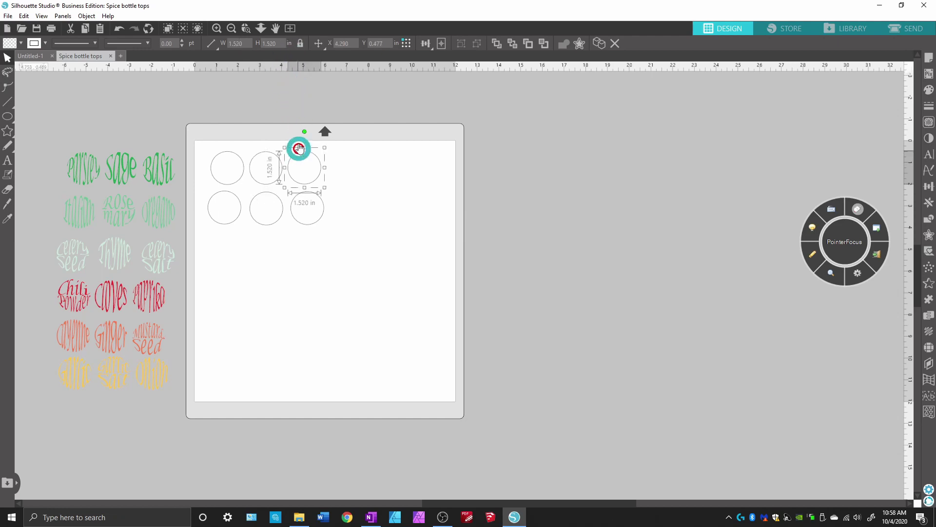
pyautogui.click(242, 43)
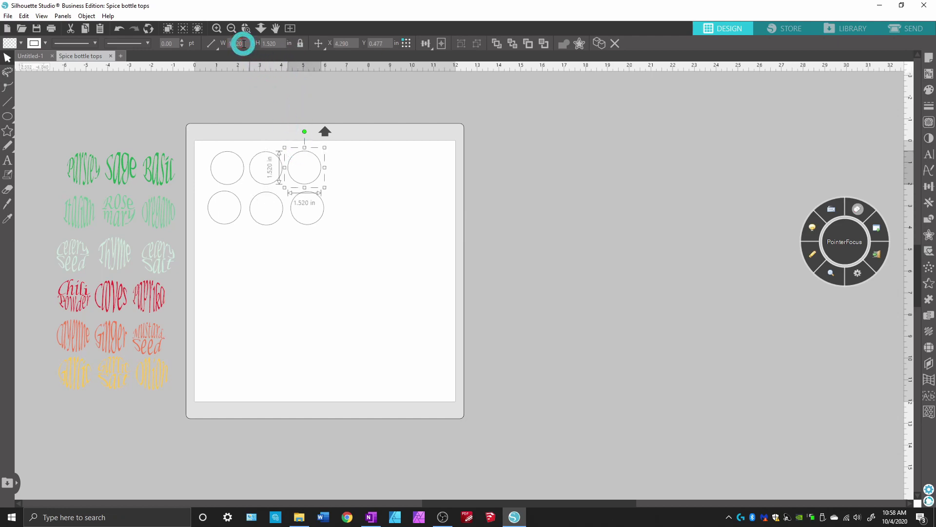
pyautogui.press('BackSpace')
pyautogui.press('BackSpace')
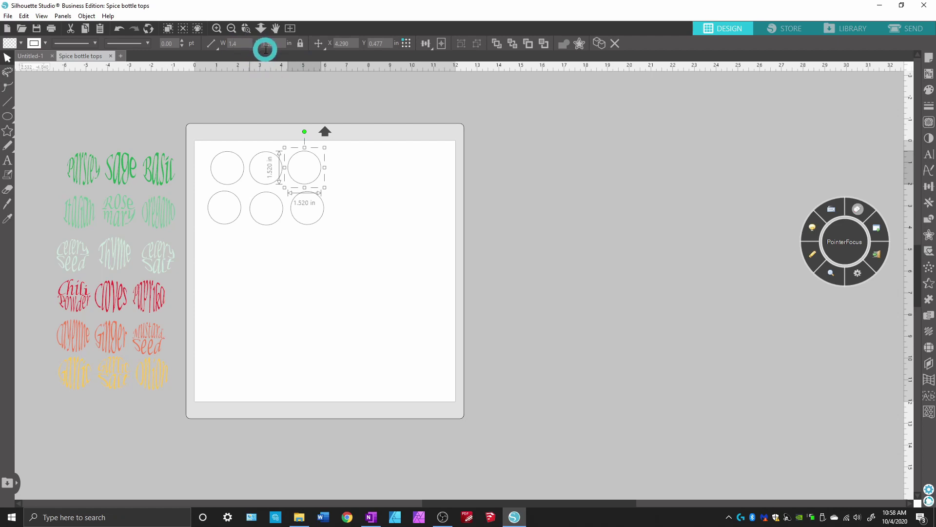
pyautogui.press('Return')
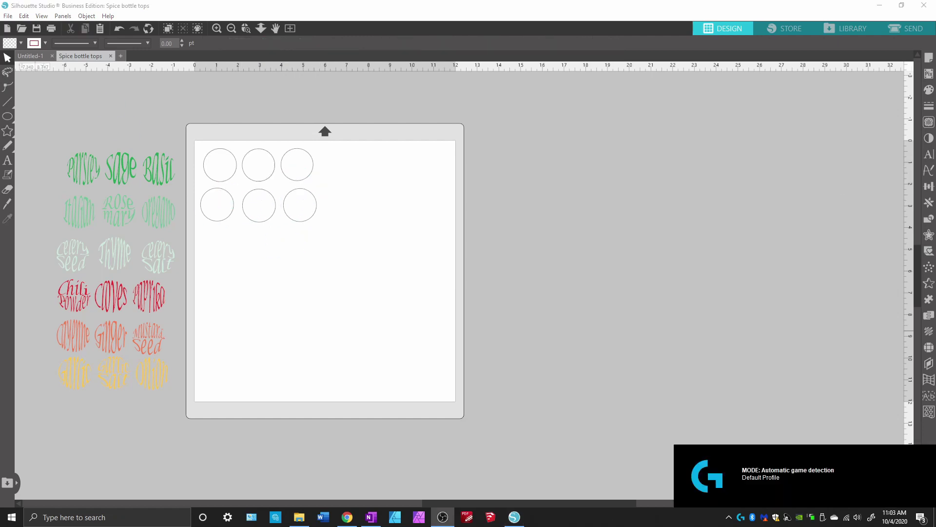
# Enable Print Lines of Selected Shapes in the line style of all six circles
pyautogui.click(354, 248)
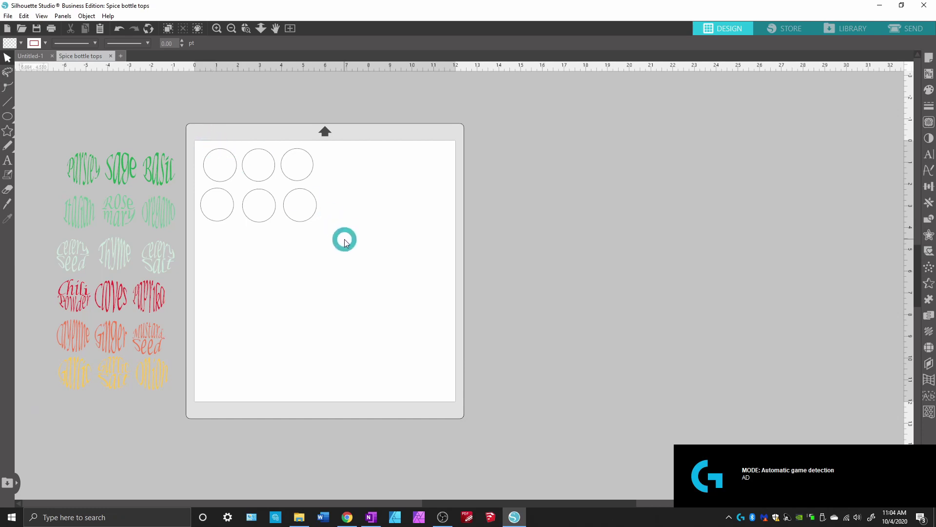
pyautogui.moveTo(344, 238); pyautogui.dragTo(188, 140)
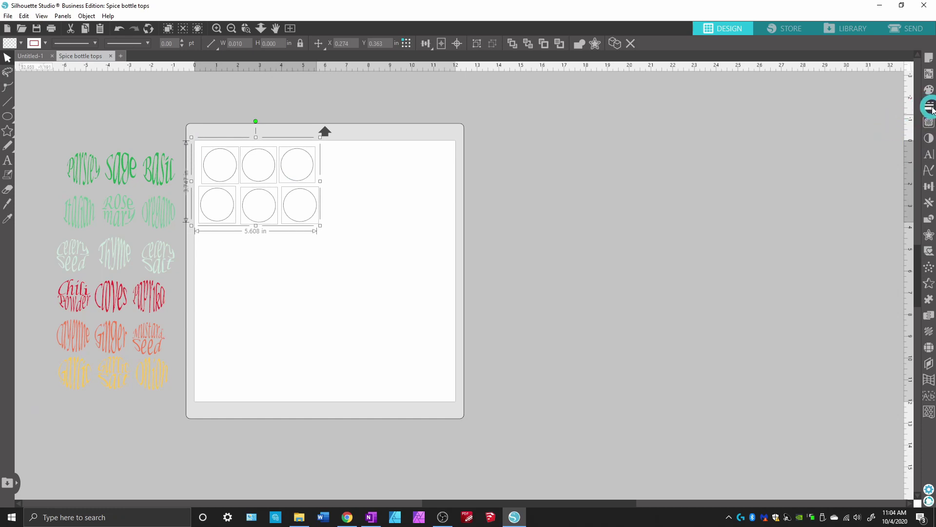
pyautogui.click(929, 107)
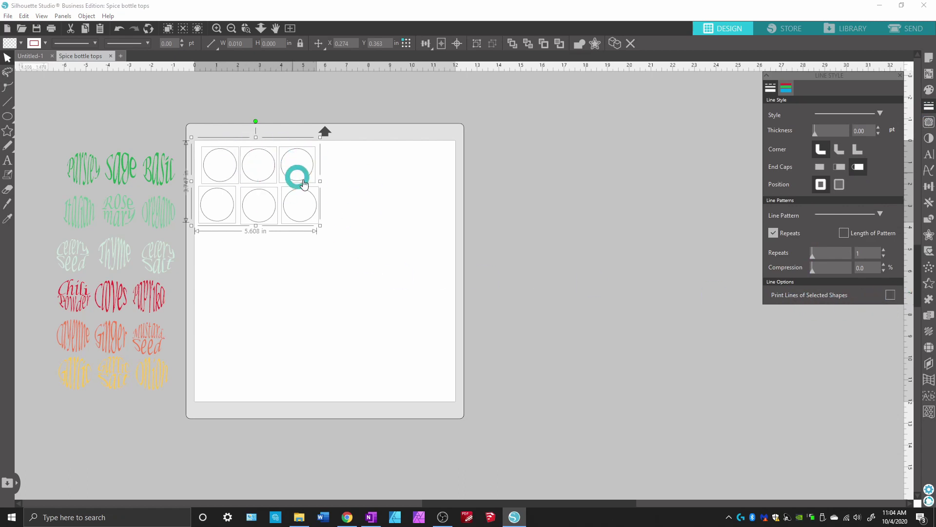
pyautogui.click(891, 295)
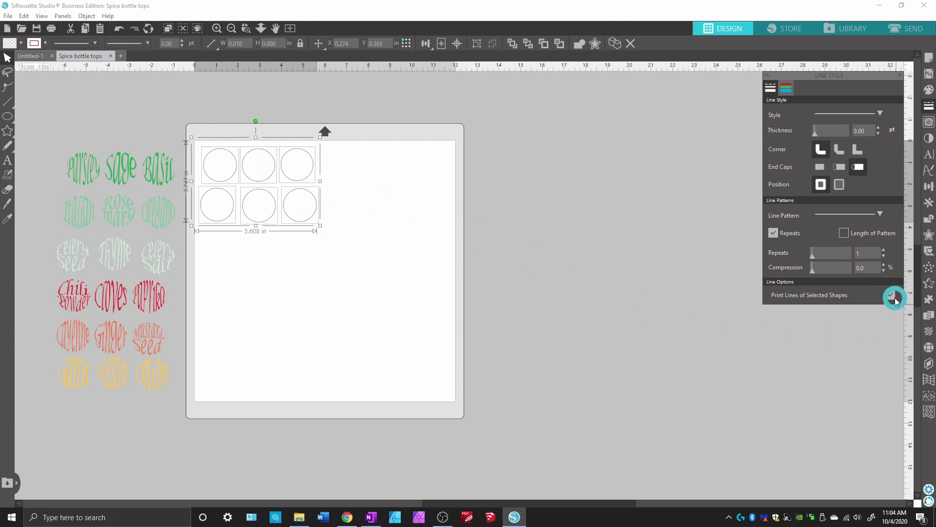
pyautogui.click(900, 78)
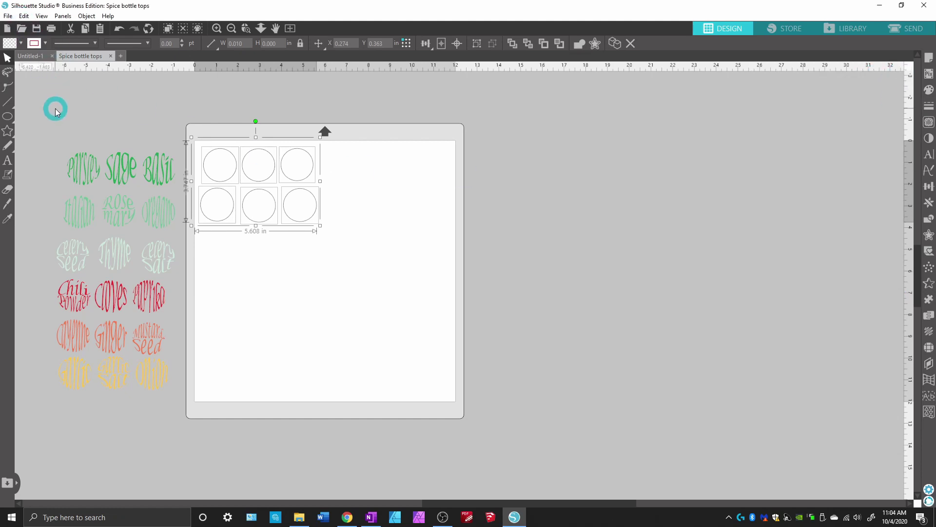
# Check the print preview of the six circles and close it without printing
pyautogui.press('i')
pyautogui.hotkey('ctrl', 'p')
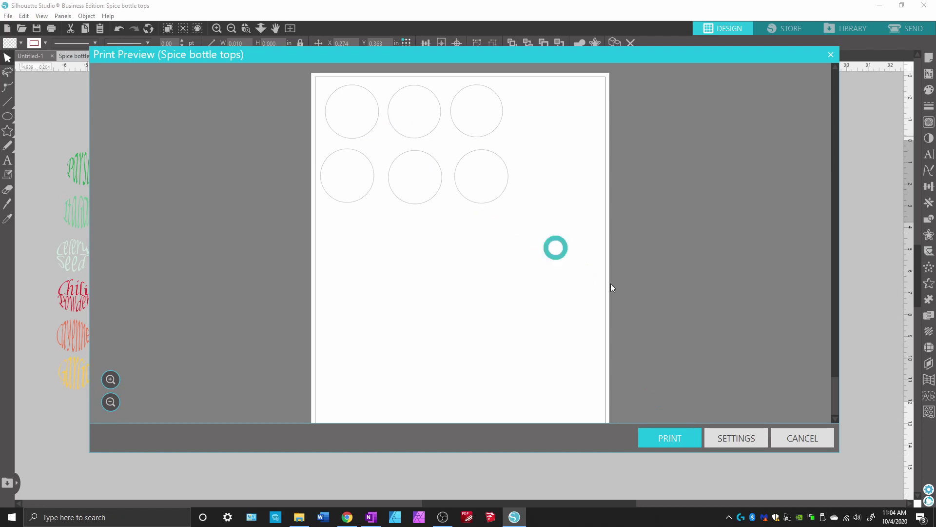
pyautogui.click(794, 440)
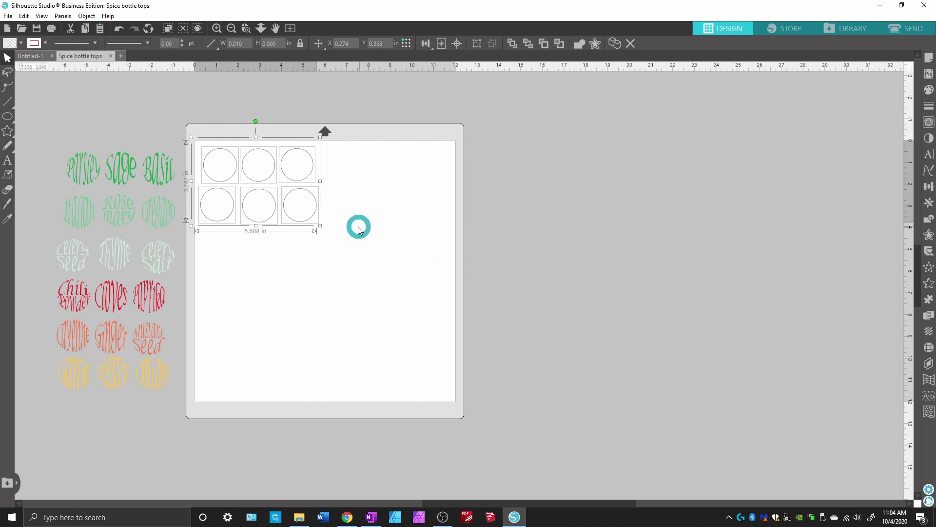
# Delete every circle except the upper-left one and move that remaining circle diagonally down, farther into the page
pyautogui.click(330, 244)
pyautogui.click(300, 205)
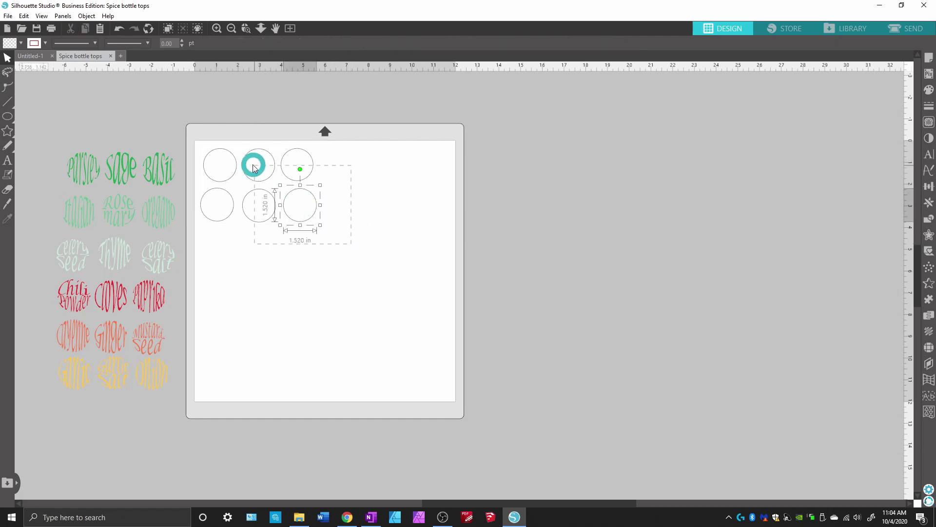
pyautogui.press('Delete')
pyautogui.moveTo(225, 132); pyautogui.dragTo(335, 231)
pyautogui.press('Delete')
pyautogui.moveTo(260, 238); pyautogui.dragTo(176, 184)
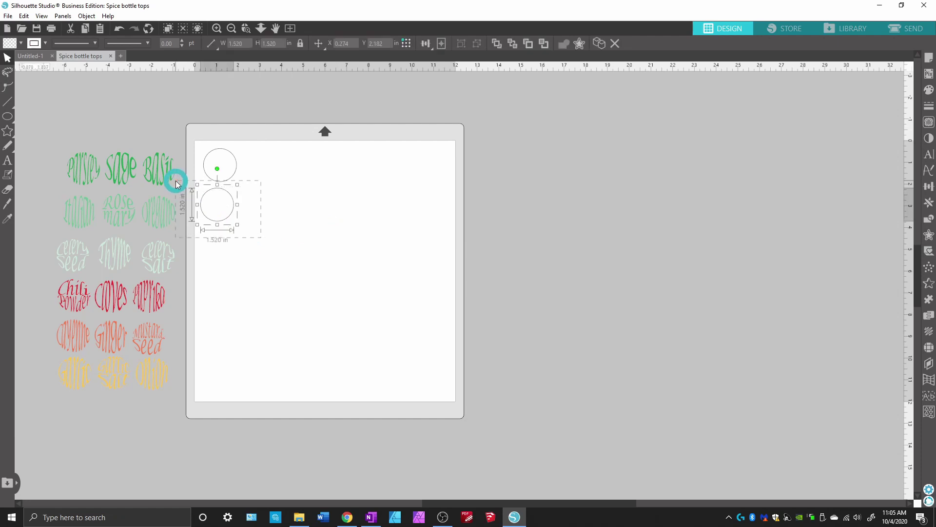
pyautogui.press('Delete')
pyautogui.click(235, 162)
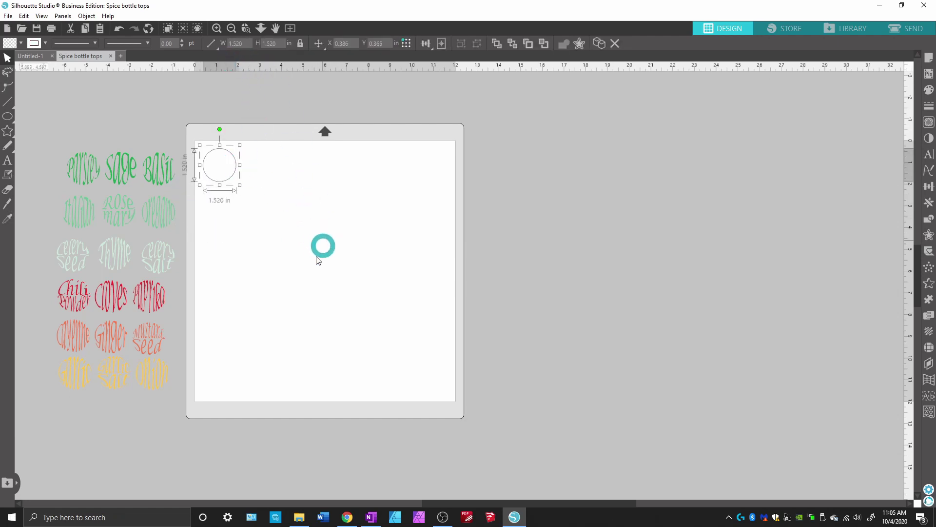
pyautogui.moveTo(226, 182); pyautogui.dragTo(267, 217)
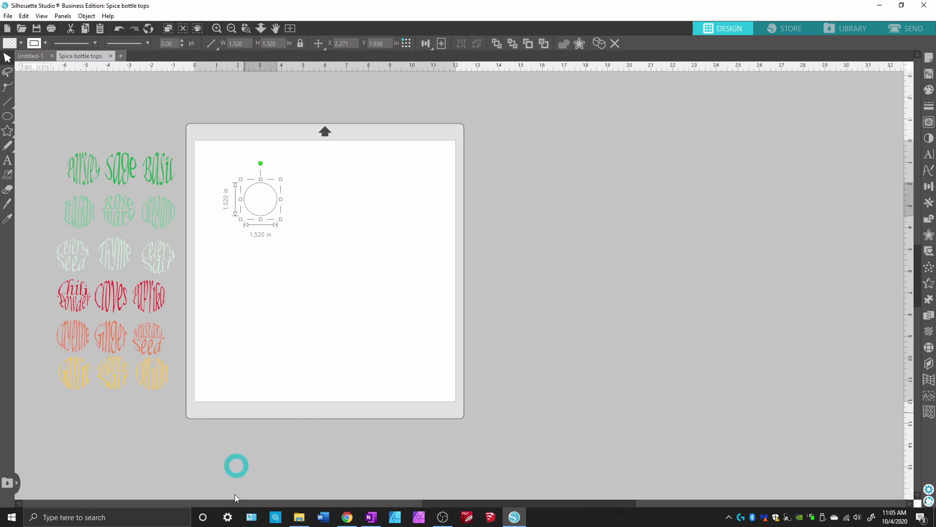
# Switch to Chrome and search Google for "wordmark it"
pyautogui.click(347, 517)
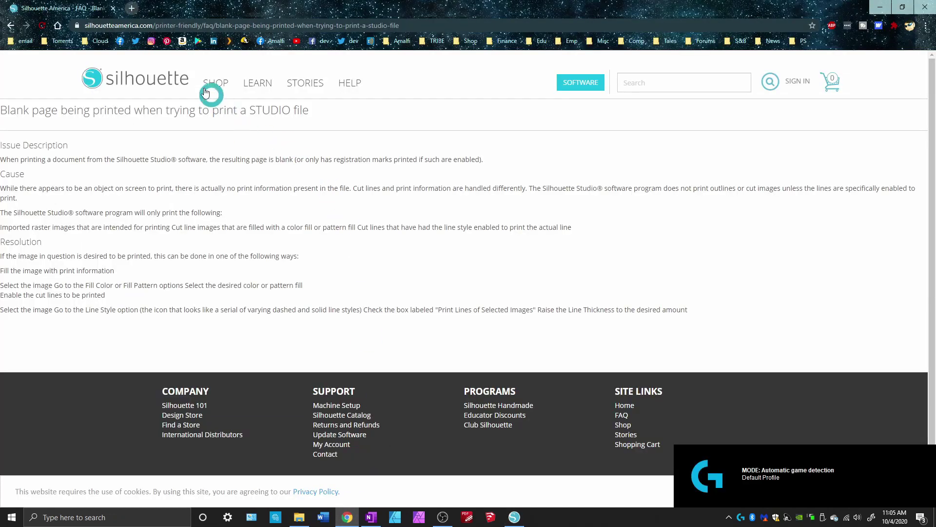
pyautogui.click(150, 26)
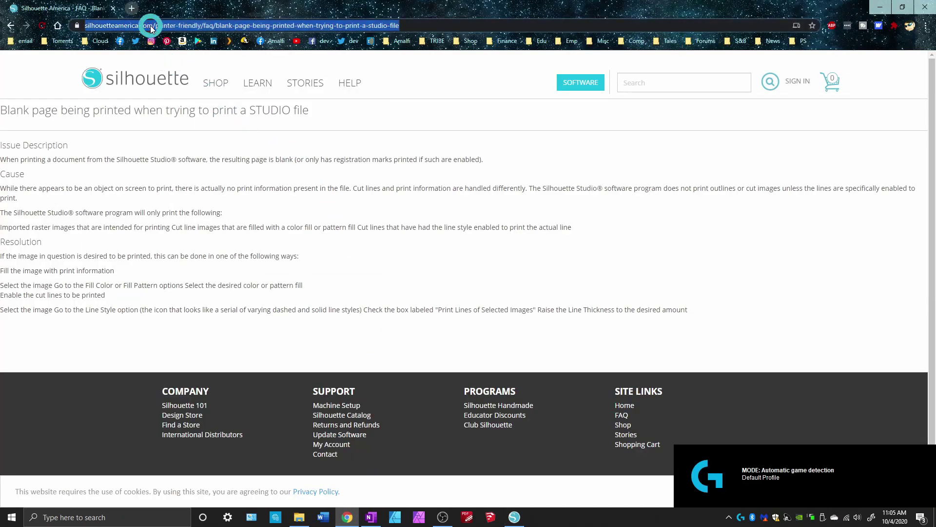
pyautogui.write('word')
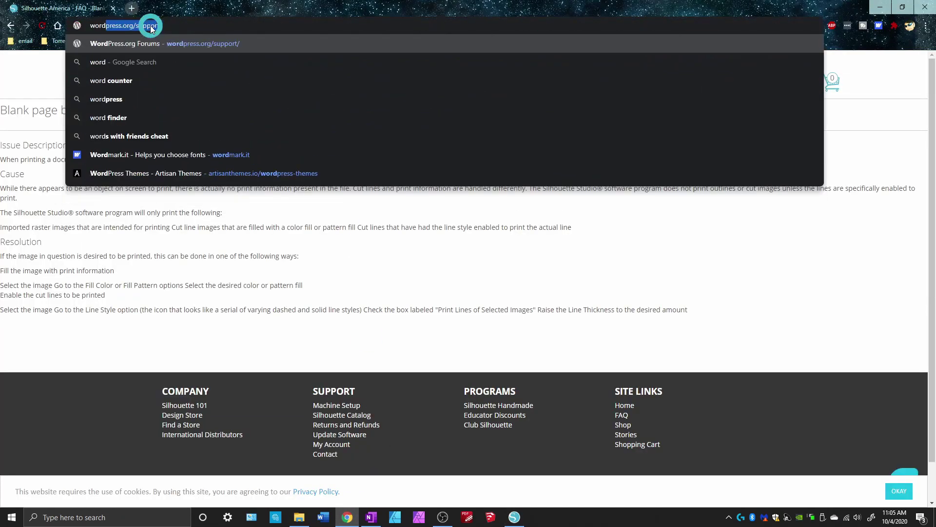
pyautogui.write('mar')
pyautogui.press('Return')
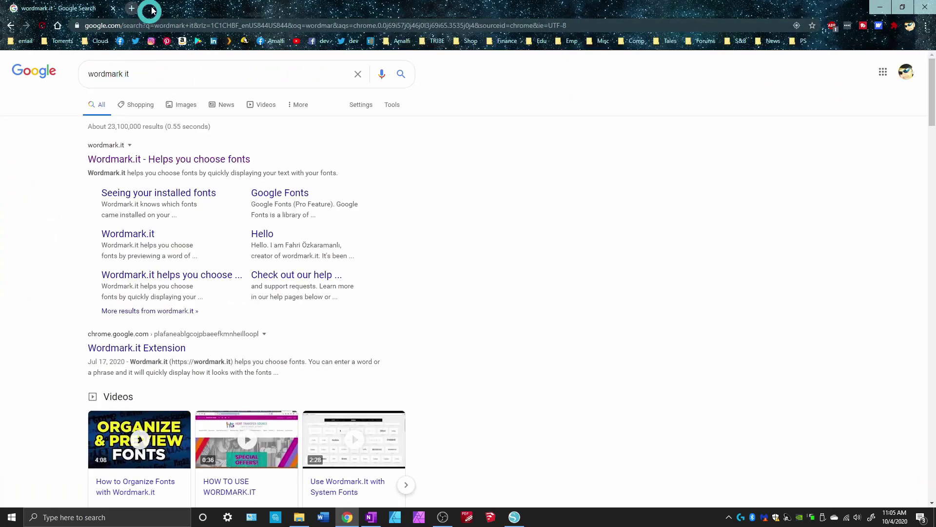
# Open the Wordmark.it site from the search results and preview "Parsley Powder" in the installed fonts
pyautogui.click(157, 159)
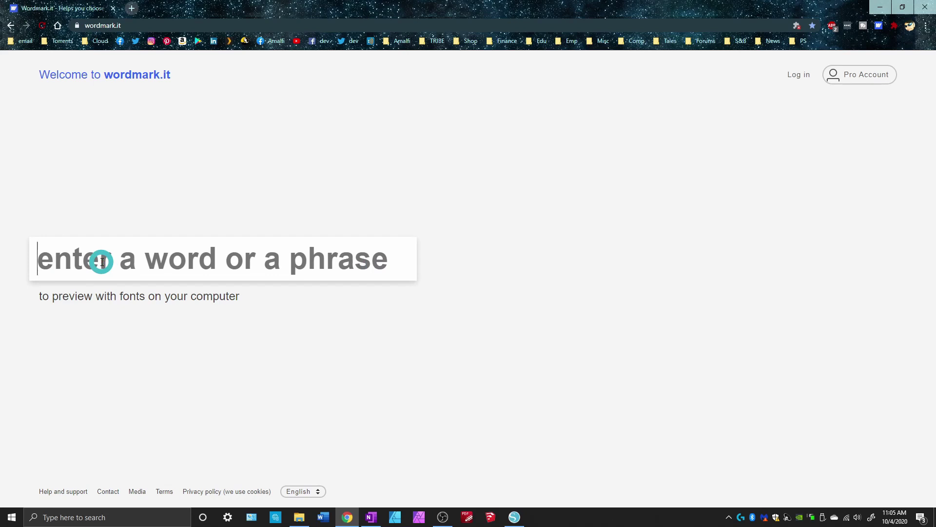
pyautogui.write('parsley')
pyautogui.press('BackSpace')
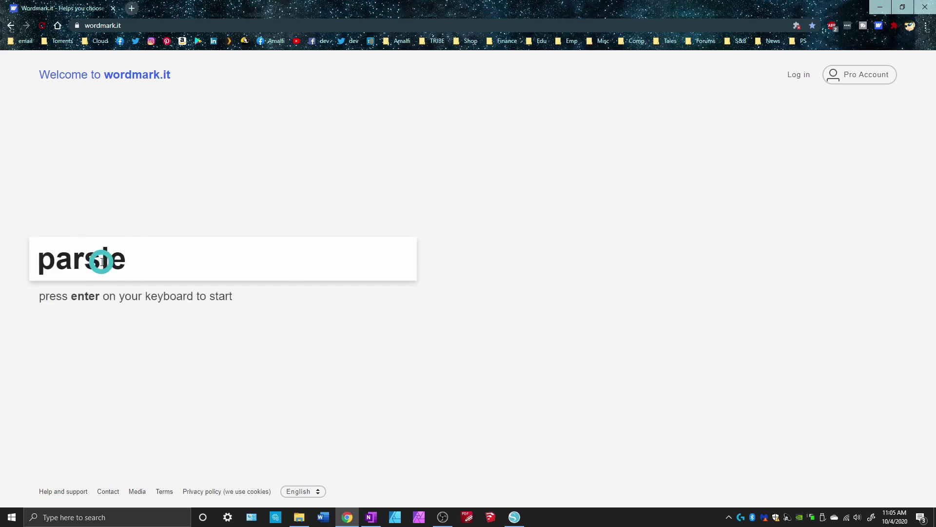
pyautogui.press('BackSpace')
pyautogui.press('BackSpace')
pyautogui.press('BackSpace')
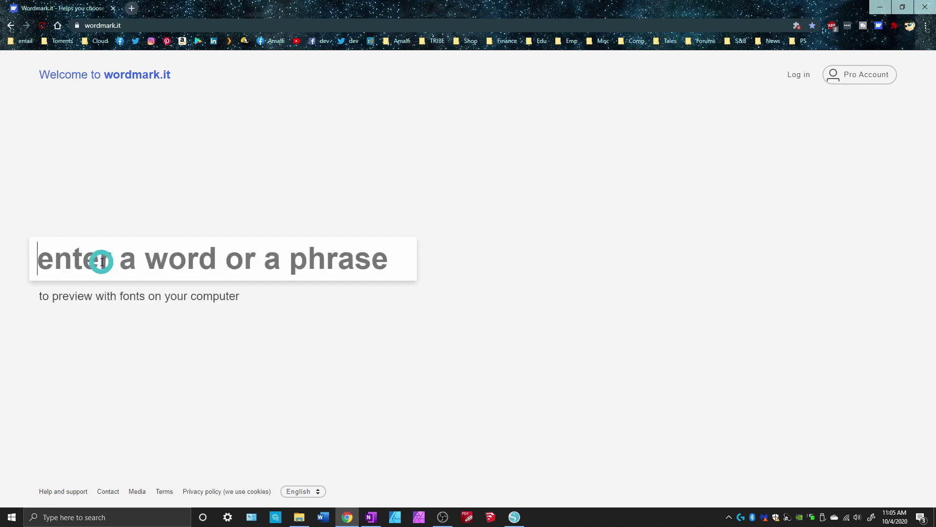
pyautogui.write('Parsley Powder')
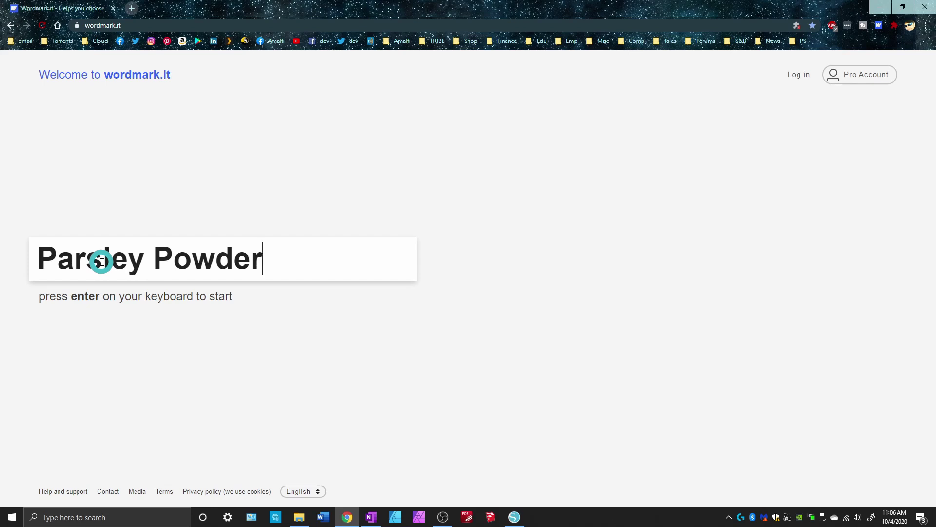
pyautogui.press('Return')
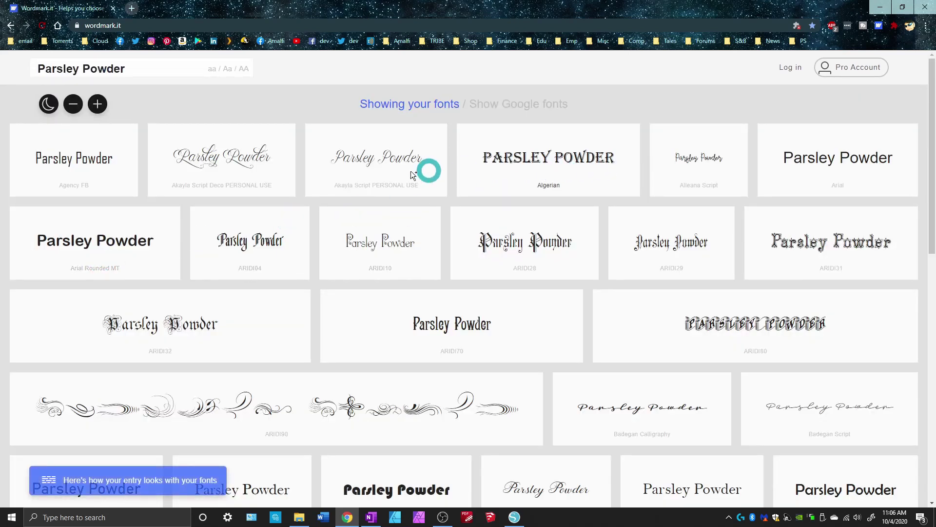
# Look through the "Parsley Powder" previews of the installed fonts for a lettering style that suits the spice labels
pyautogui.scroll(-2, 481, 243)
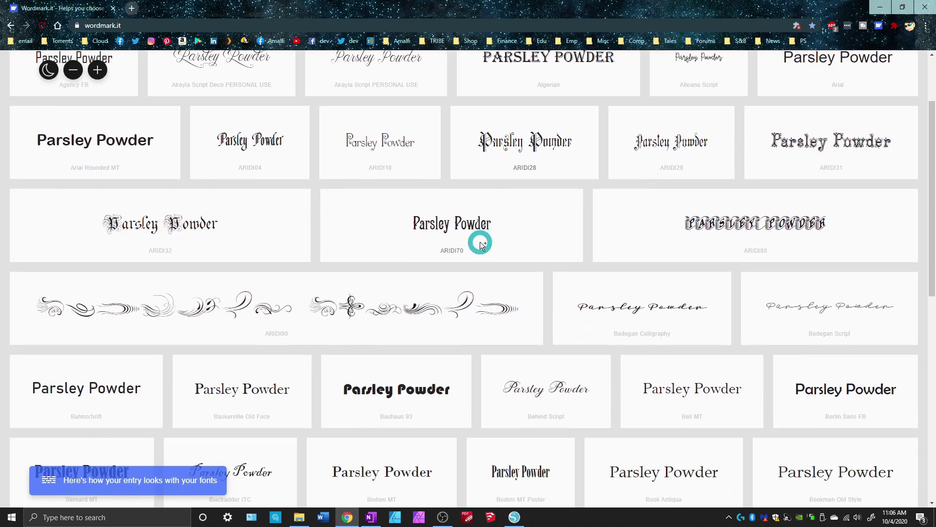
pyautogui.scroll(-10, 481, 245)
pyautogui.scroll(8, 475, 246)
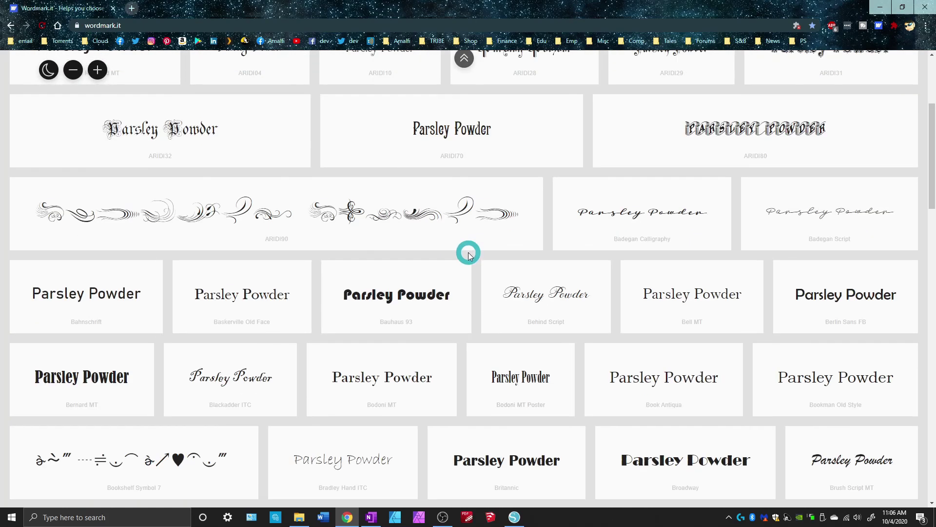
pyautogui.scroll(4, 468, 253)
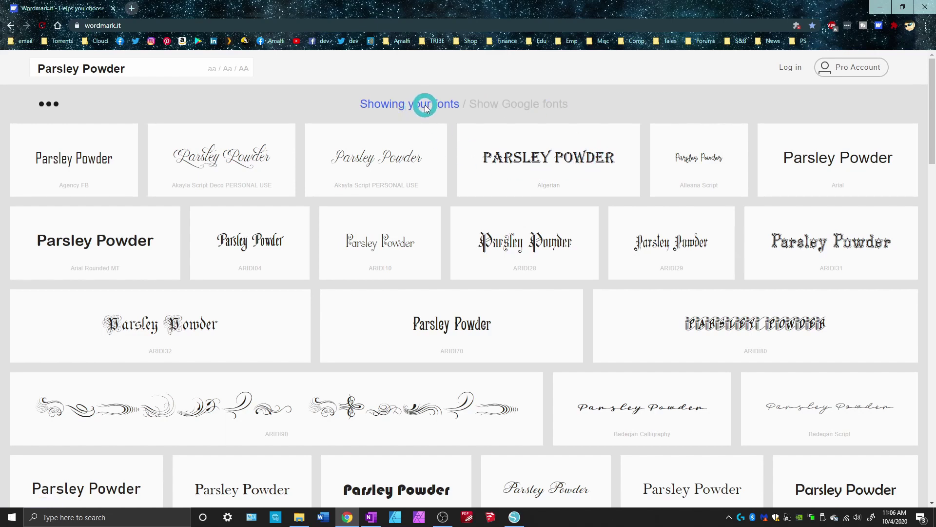
pyautogui.scroll(-1, 495, 245)
pyautogui.scroll(-1, 495, 244)
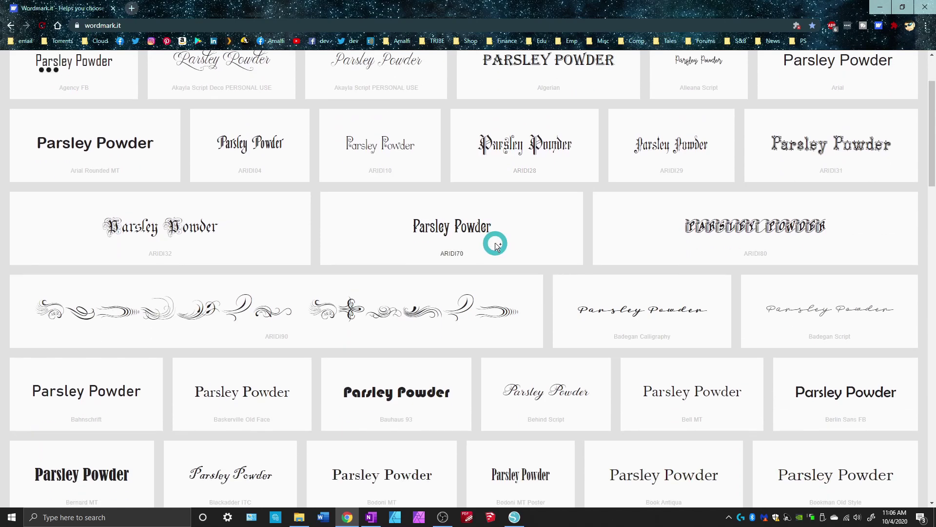
pyautogui.scroll(2, 496, 244)
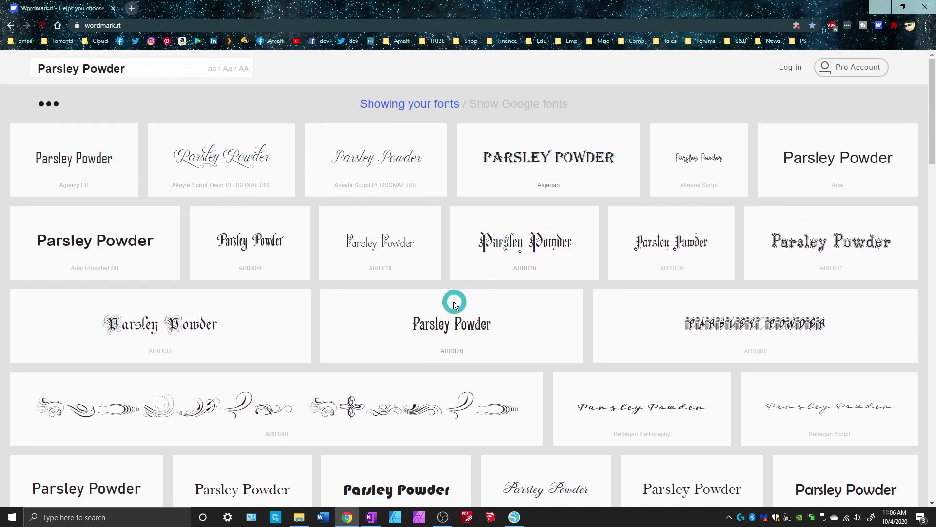
pyautogui.scroll(-5, 454, 299)
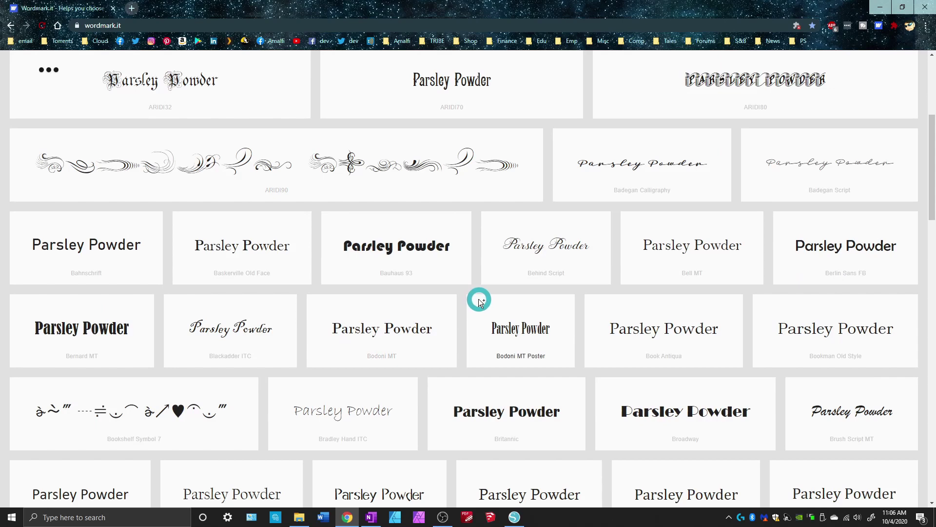
pyautogui.scroll(3, 478, 301)
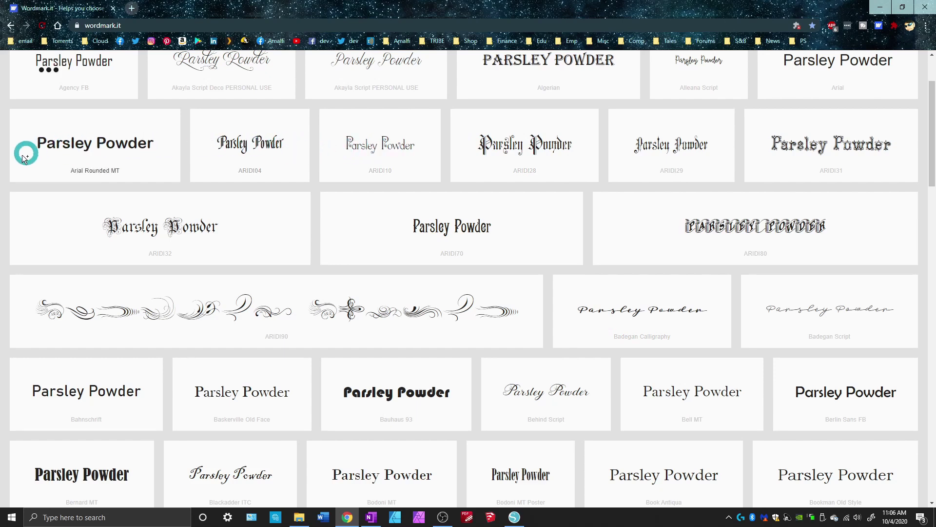
pyautogui.scroll(2, 299, 200)
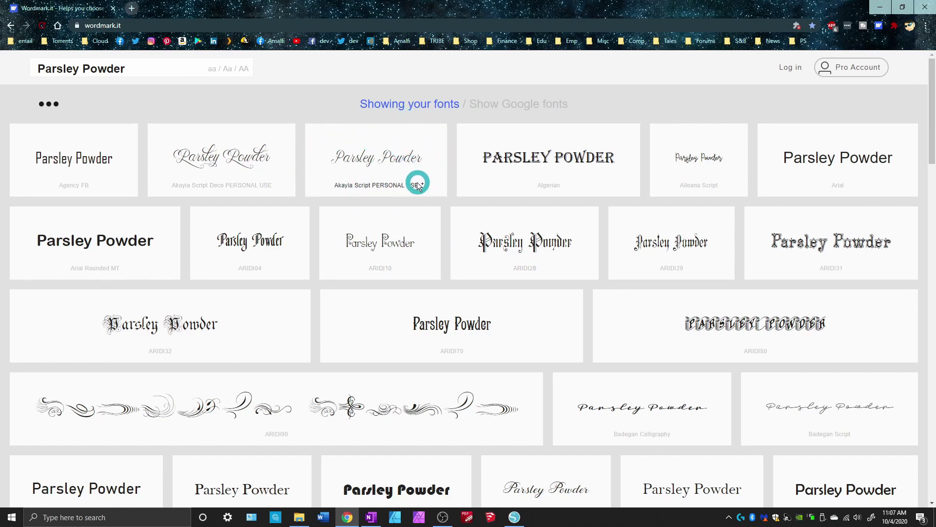
pyautogui.scroll(-4, 376, 318)
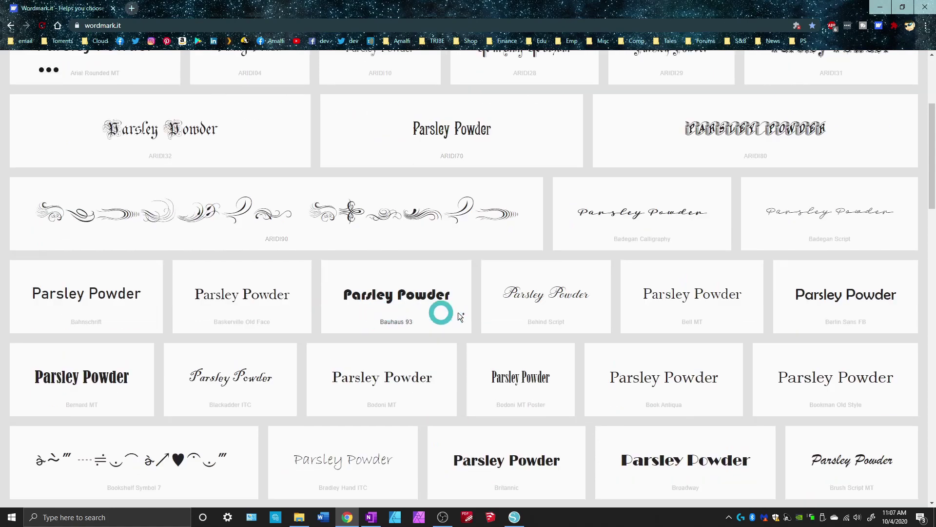
pyautogui.scroll(-9, 502, 310)
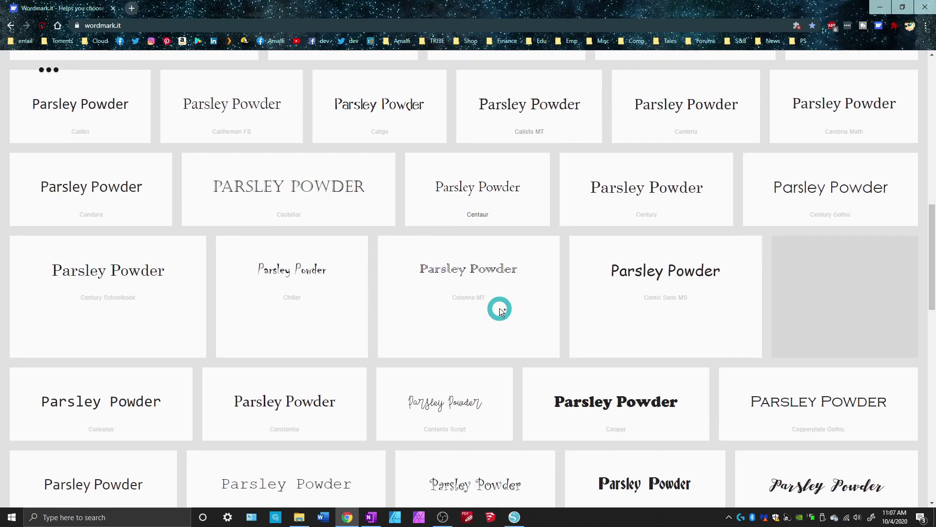
pyautogui.scroll(-6, 499, 308)
pyautogui.scroll(-15, 495, 306)
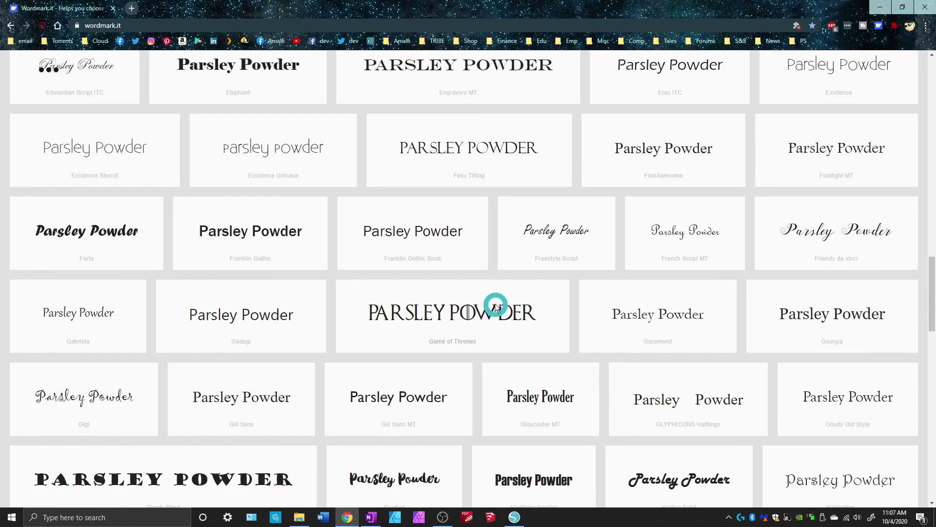
pyautogui.scroll(-2, 490, 302)
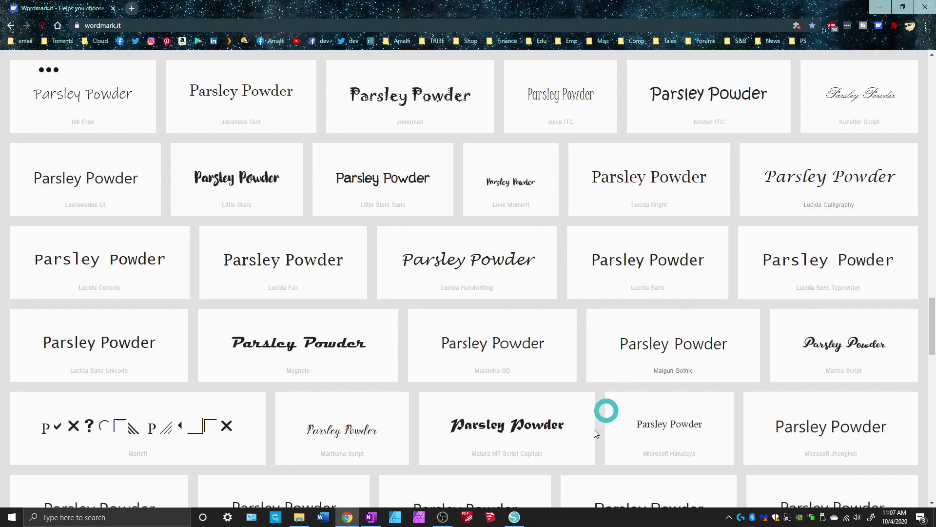
# Switch to Silhouette Studio and examine the lettering of the colored spice names beside the page
pyautogui.click(514, 517)
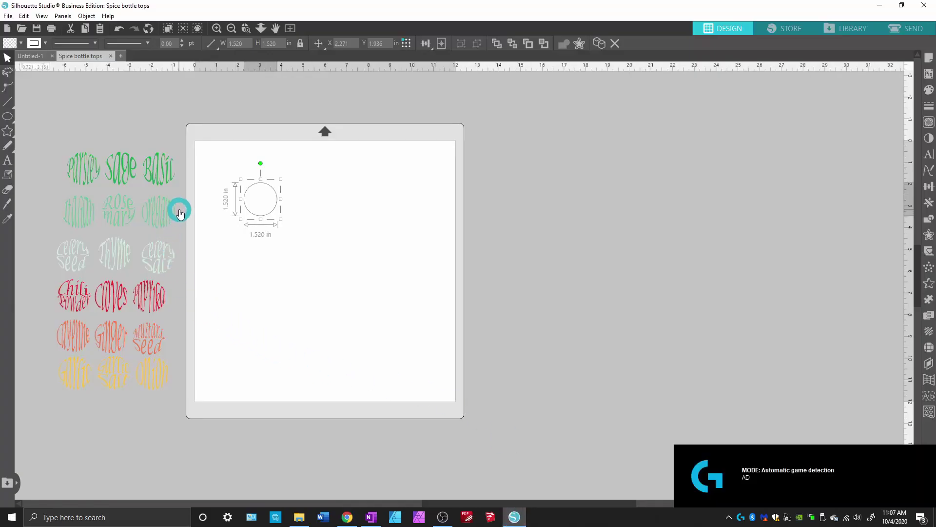
pyautogui.scroll(2, 148, 185)
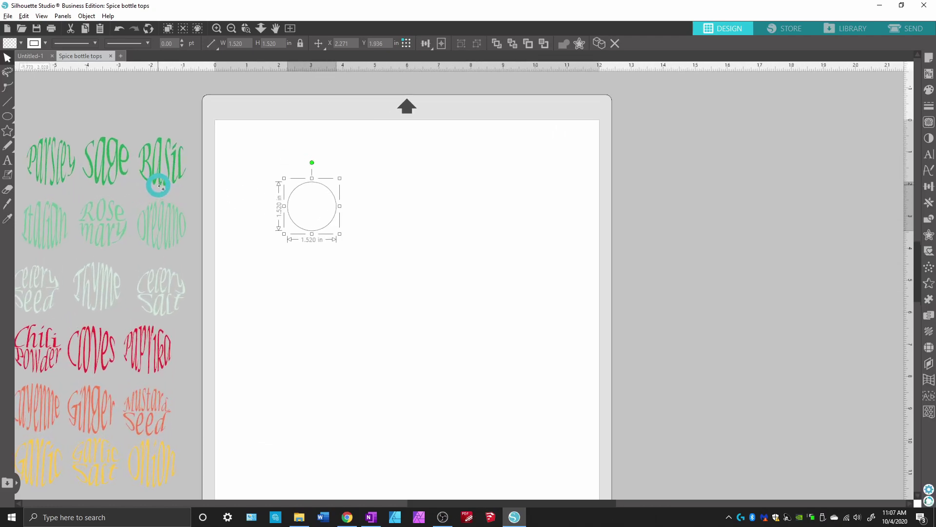
pyautogui.scroll(2, 160, 188)
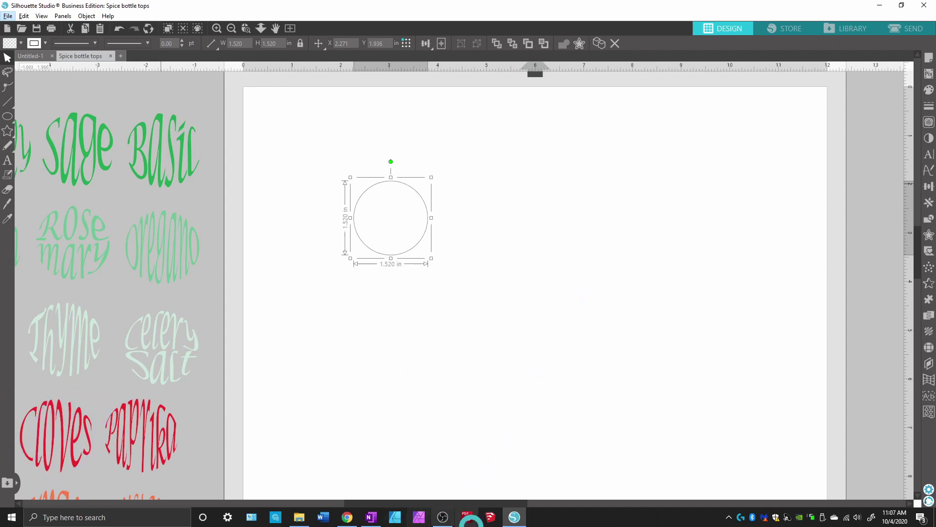
# Return to Chrome and compare the script font previews around the Lucida family
pyautogui.click(348, 517)
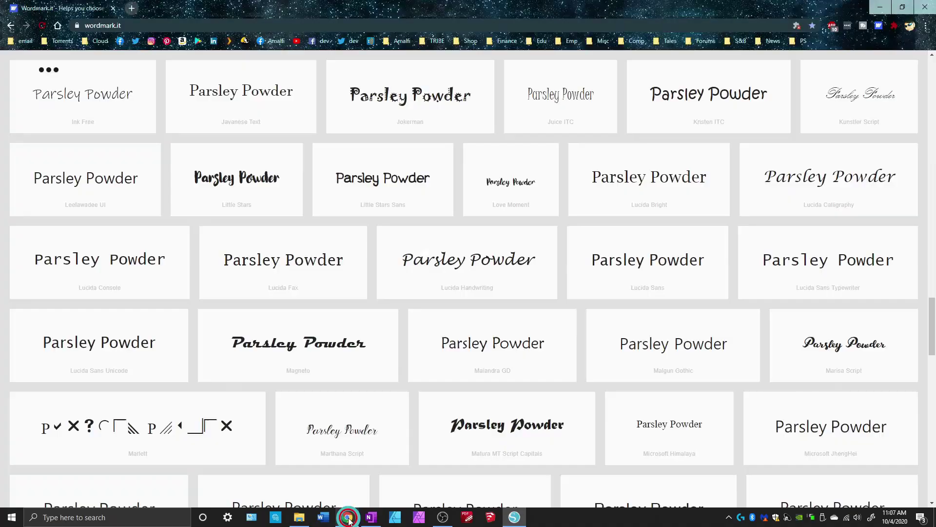
pyautogui.scroll(-2, 463, 249)
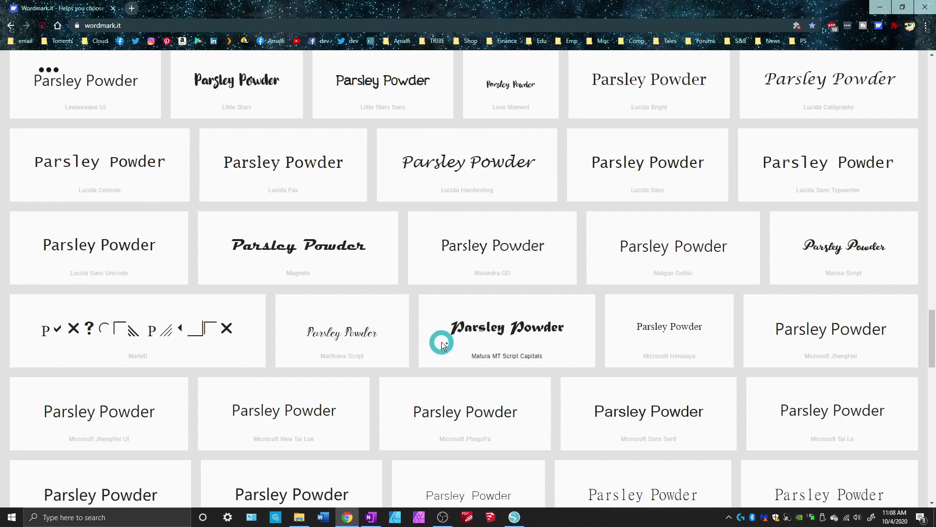
pyautogui.scroll(6, 452, 329)
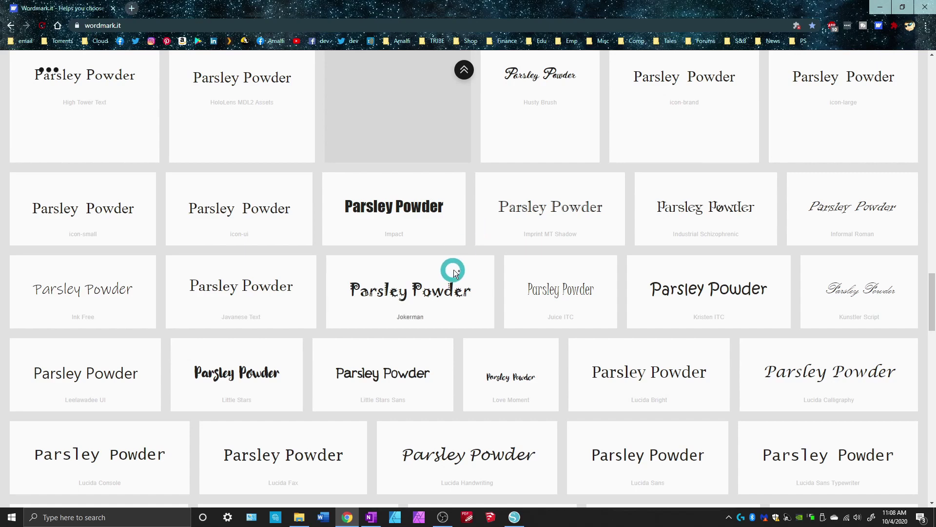
pyautogui.scroll(-6, 454, 270)
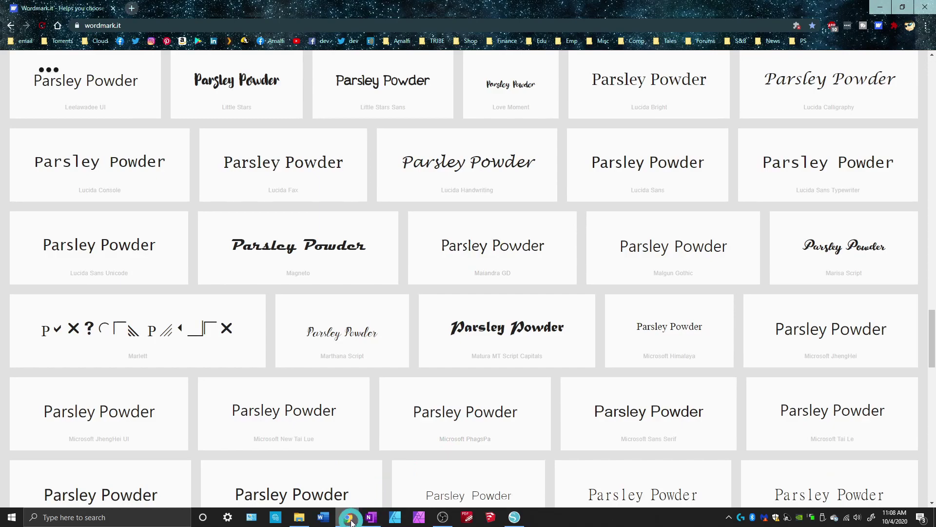
# Switch to Silhouette Studio and add the text "Parsley" over the template circle
pyautogui.click(514, 516)
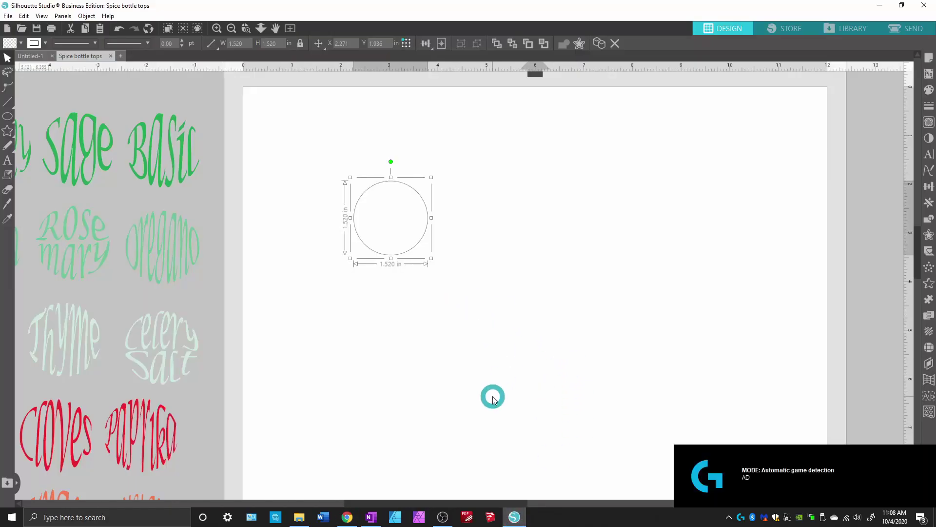
pyautogui.click(8, 162)
pyautogui.click(335, 208)
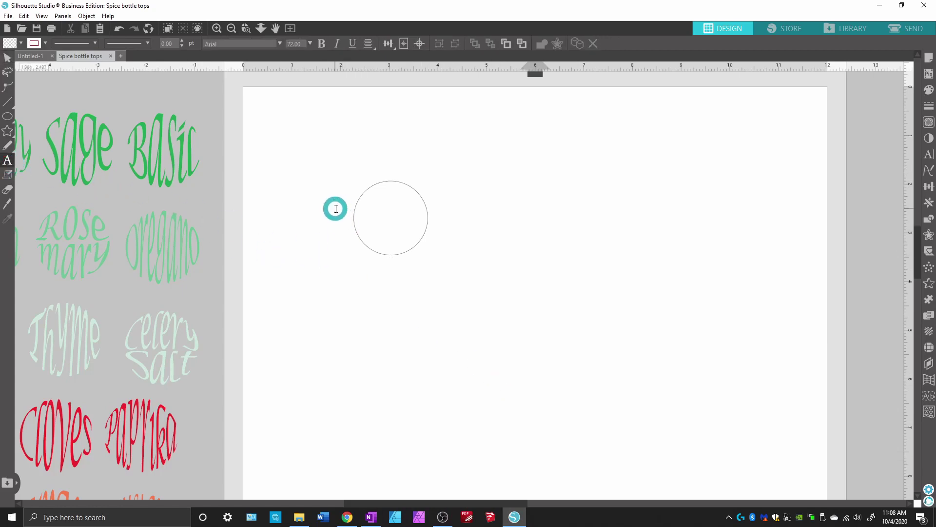
pyautogui.click(446, 246)
pyautogui.write('Parsley')
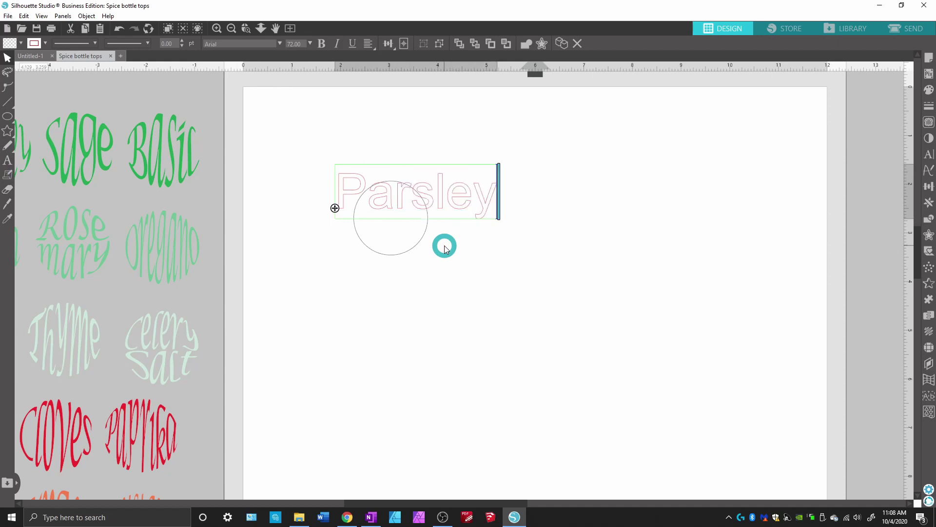
pyautogui.click(497, 254)
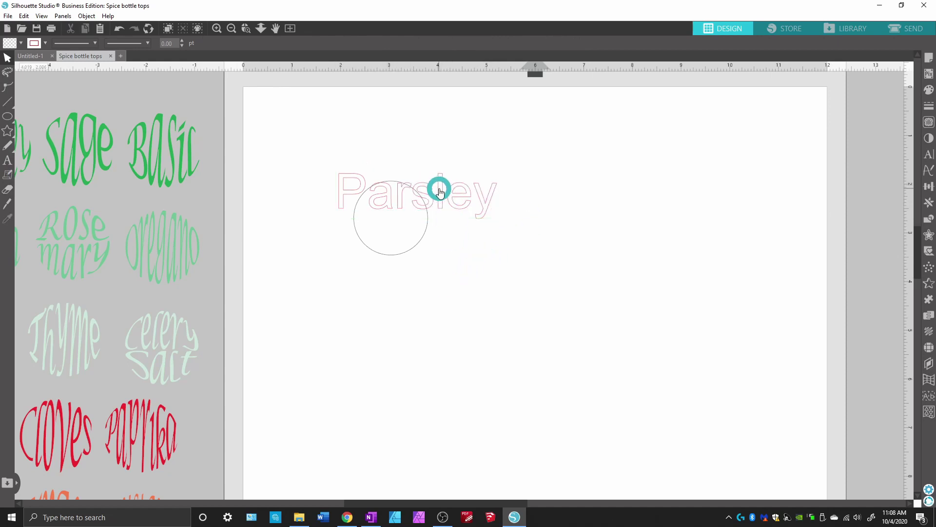
# Set the font of the "Parsley" text to Lucida Calligraphy
pyautogui.click(431, 185)
pyautogui.click(929, 156)
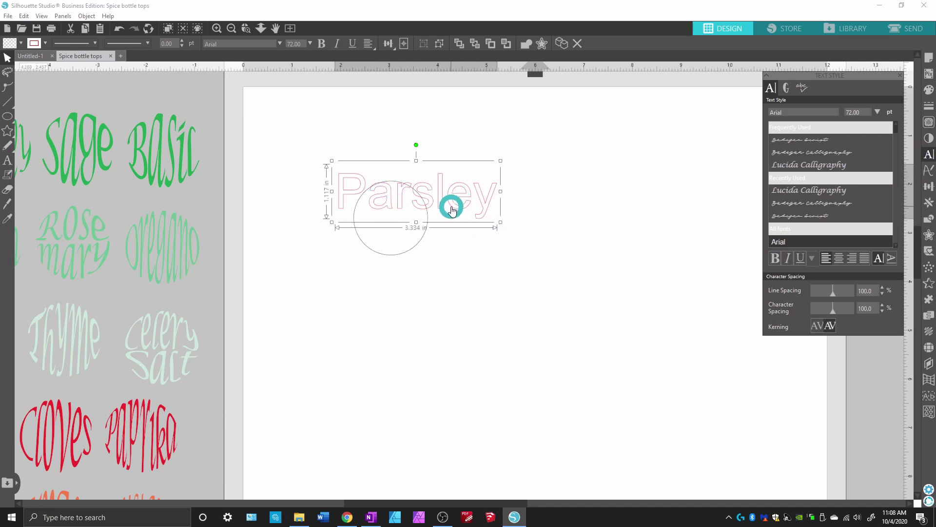
pyautogui.click(825, 168)
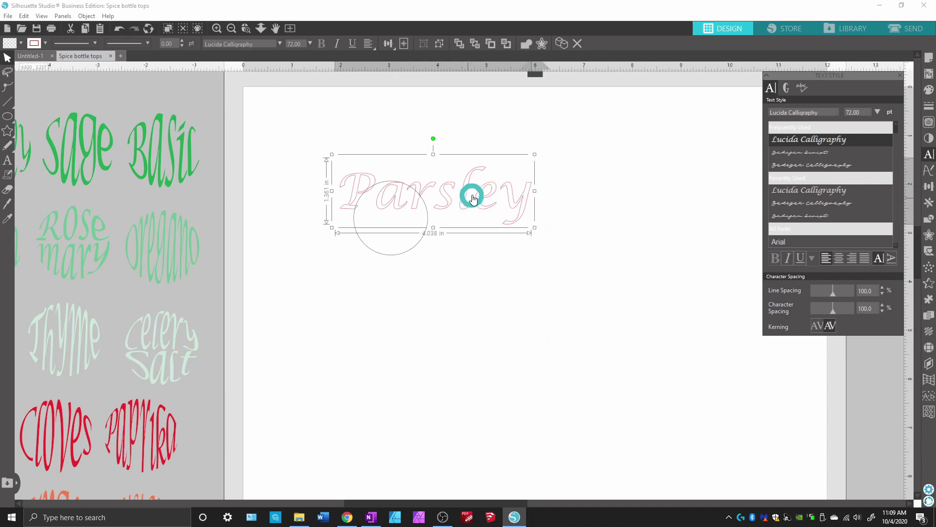
# Center the "Parsley" text over the circle and scale it down proportionally to about 1.53 in wide
pyautogui.click(477, 197)
pyautogui.moveTo(477, 197); pyautogui.dragTo(449, 216)
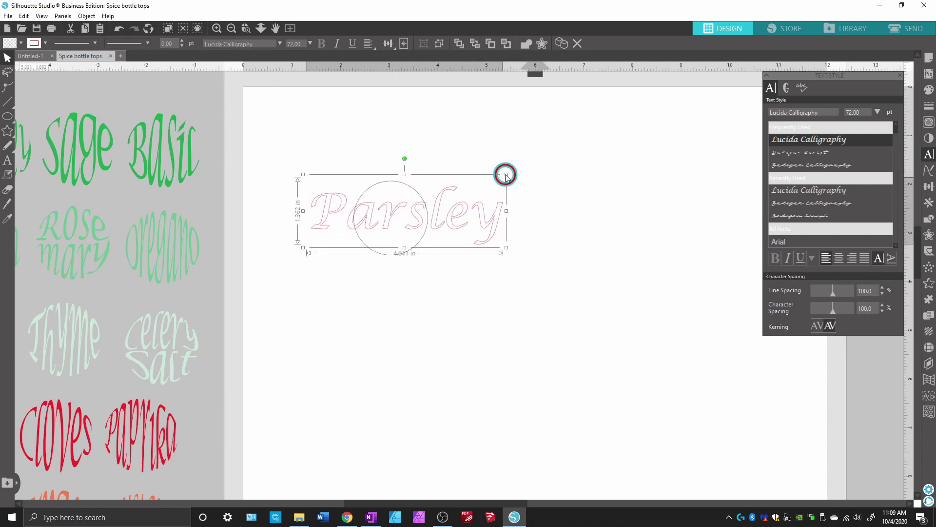
pyautogui.moveTo(506, 176); pyautogui.dragTo(432, 202)
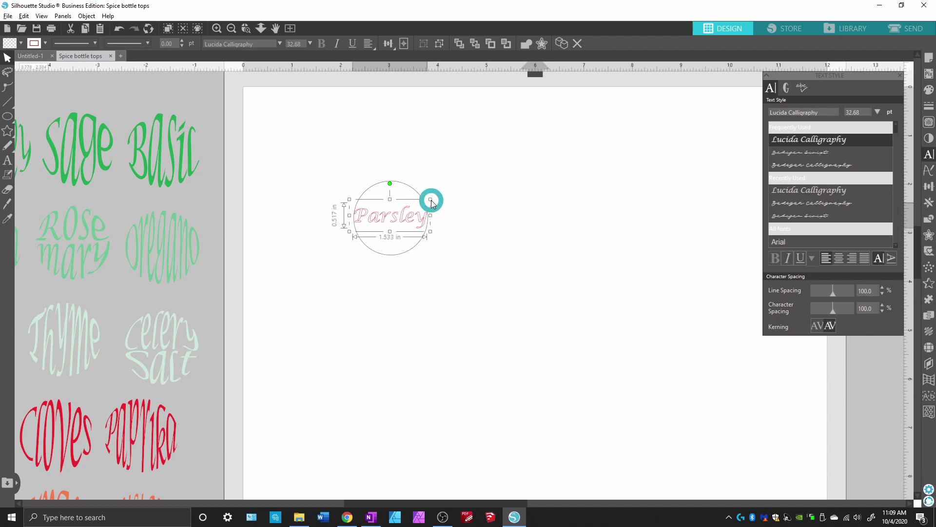
pyautogui.click(484, 218)
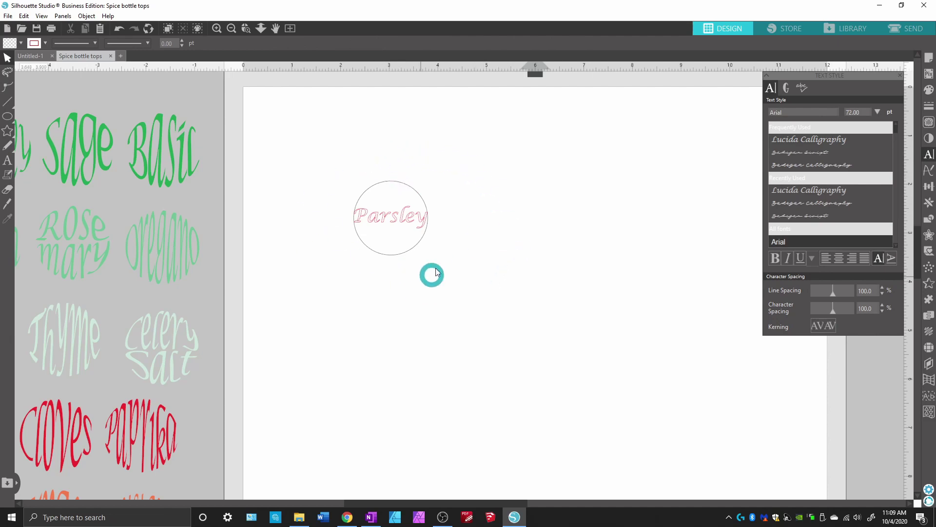
# Select the circle and the "Parsley" text together and move them about 1 in left on the page
pyautogui.moveTo(324, 167); pyautogui.dragTo(447, 288)
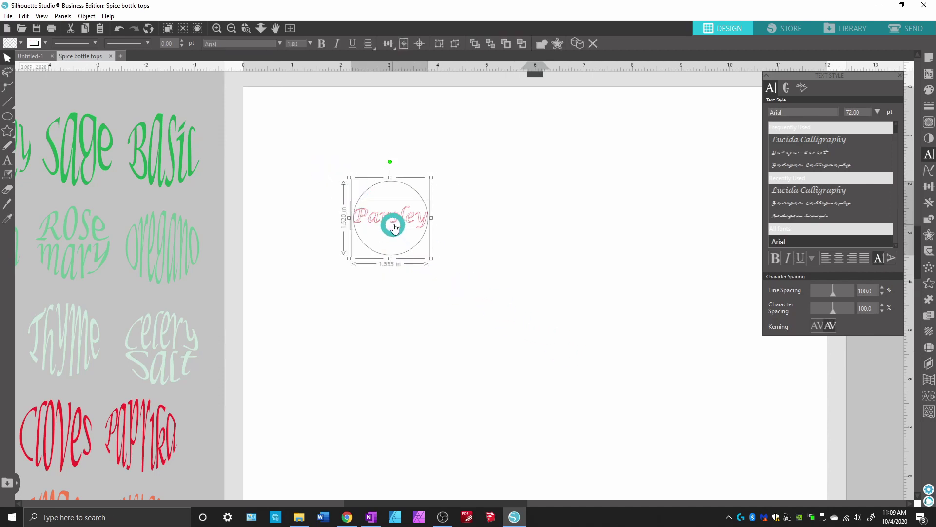
pyautogui.moveTo(396, 221); pyautogui.dragTo(345, 218)
pyautogui.hscroll(3, 308, 291)
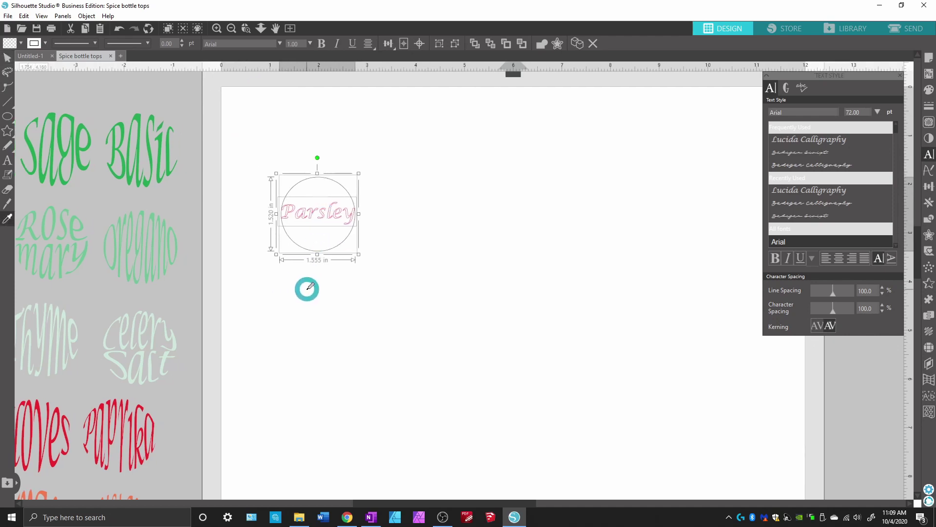
# Move the circle and "Parsley" text off the page above the finished labels, and paste a copy near the page's upper-left corner
pyautogui.hscroll(-5, 307, 291)
pyautogui.scroll(-4, 308, 291)
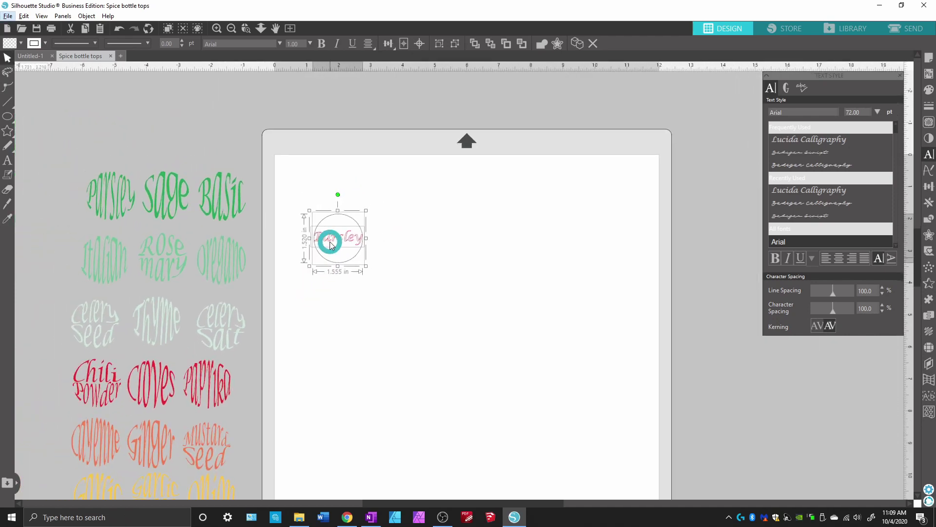
pyautogui.moveTo(343, 241); pyautogui.dragTo(221, 120)
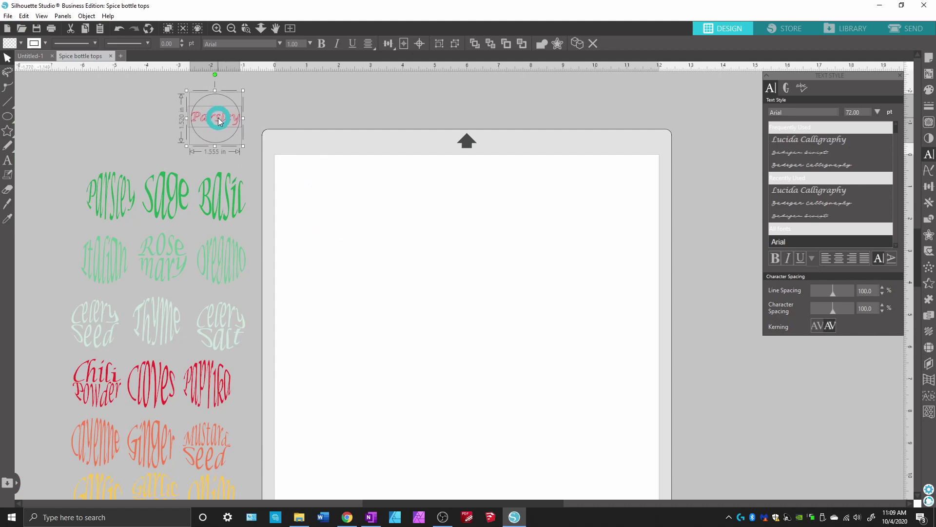
pyautogui.hotkey('ctrl', 'v')
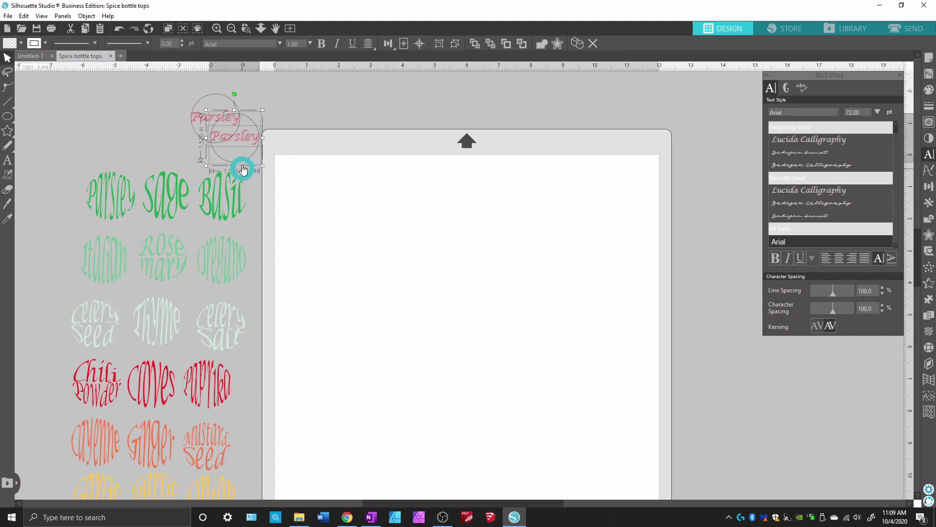
pyautogui.moveTo(237, 139); pyautogui.dragTo(323, 202)
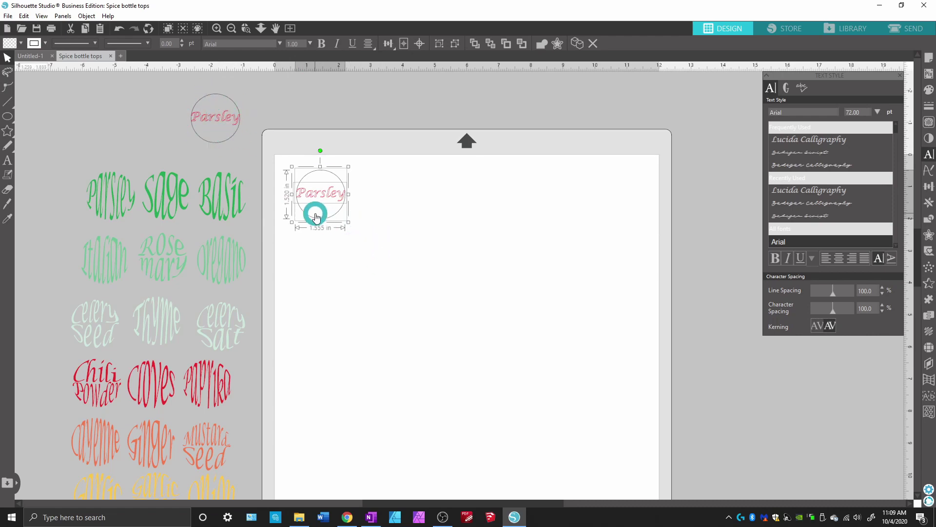
# Convert the copied "Parsley" text into separate letter shapes that can be resized individually
pyautogui.hscroll(-1, 314, 213)
pyautogui.scroll(2, 364, 208)
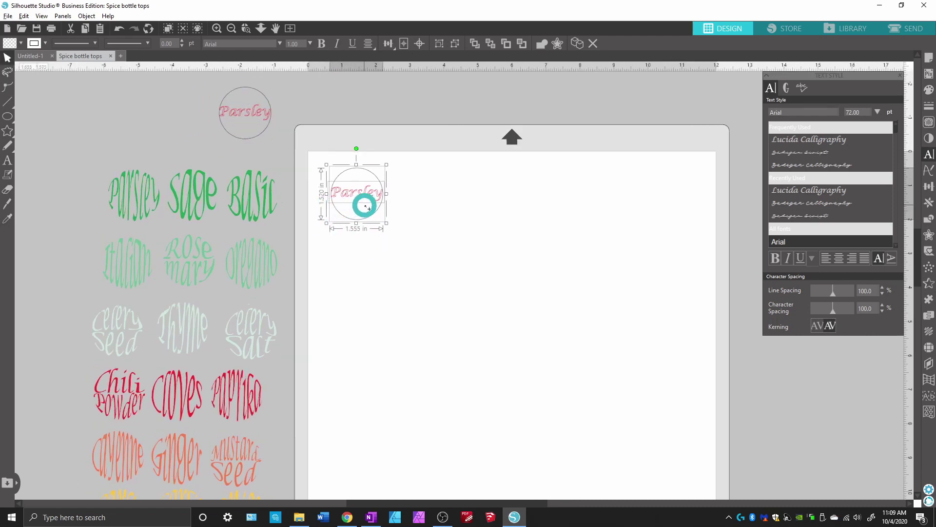
pyautogui.scroll(4, 365, 205)
pyautogui.click(389, 228)
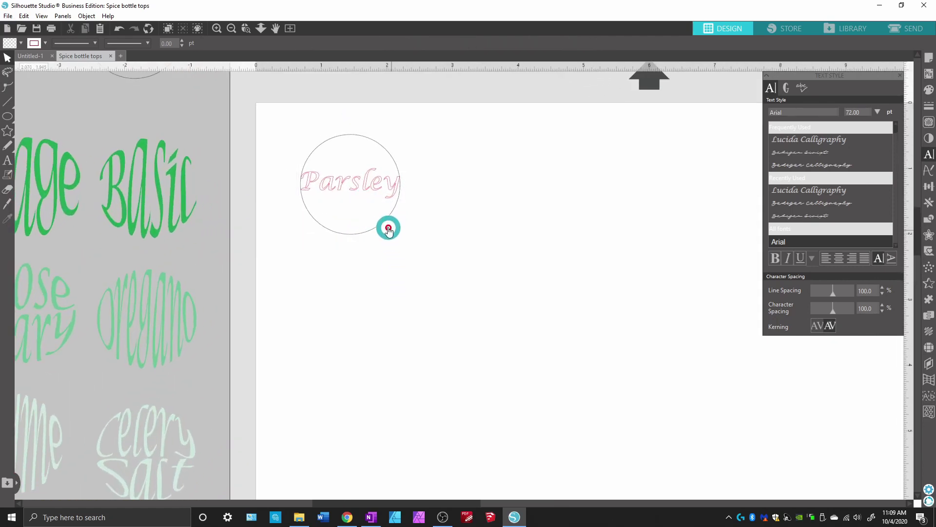
pyautogui.click(367, 185)
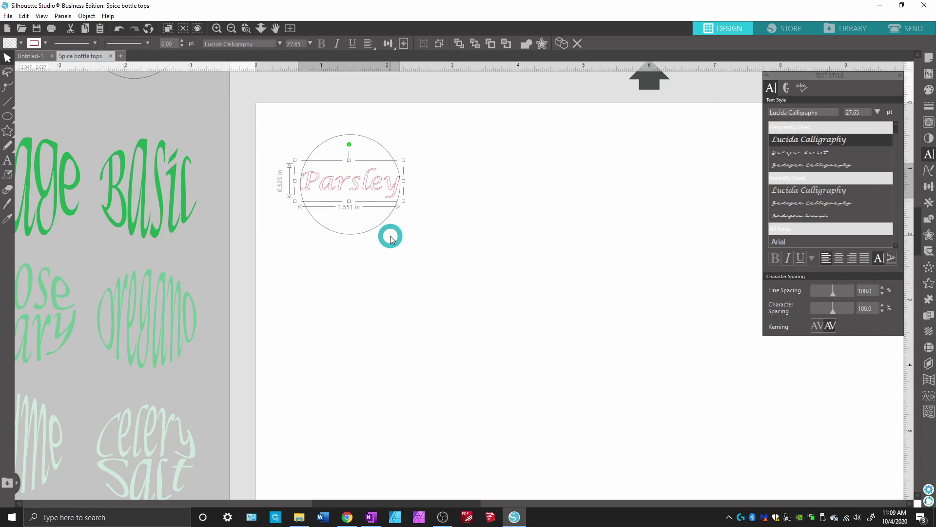
pyautogui.rightClick(356, 185)
pyautogui.click(388, 357)
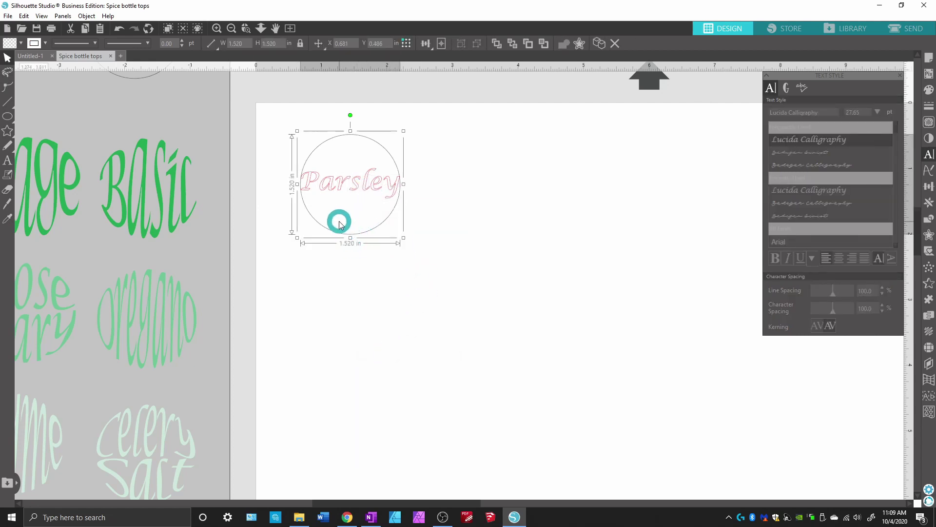
# Stretch the letter "P" up and down to the circle outline, to about 0.39 in tall
pyautogui.scroll(2, 333, 215)
pyautogui.scroll(4, 334, 215)
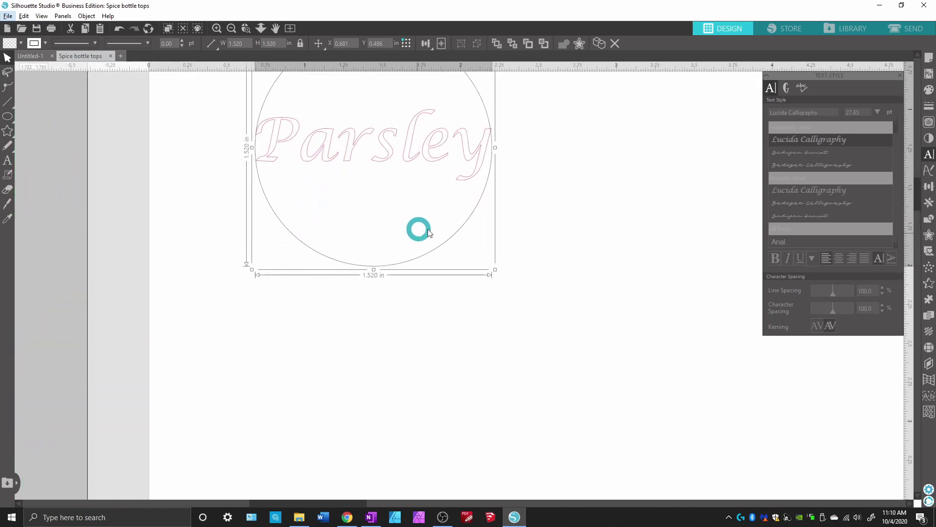
pyautogui.click(543, 257)
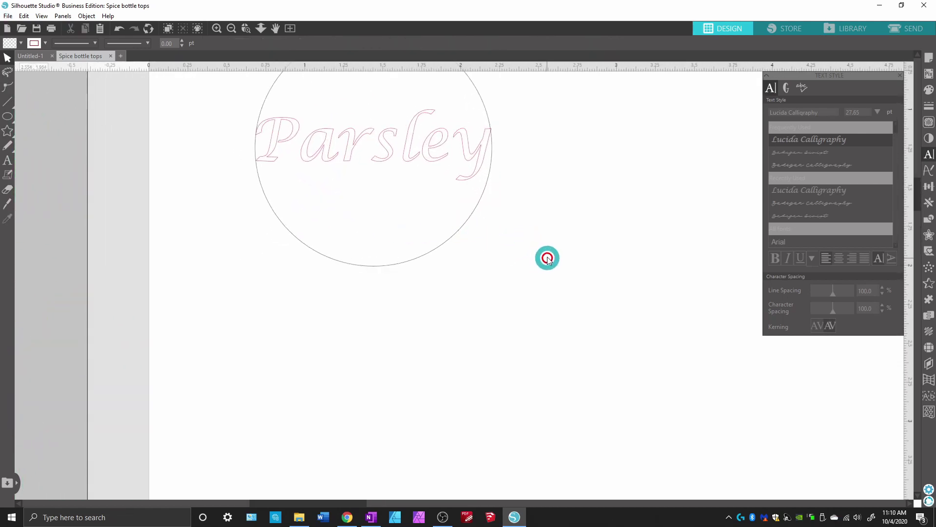
pyautogui.scroll(3, 545, 248)
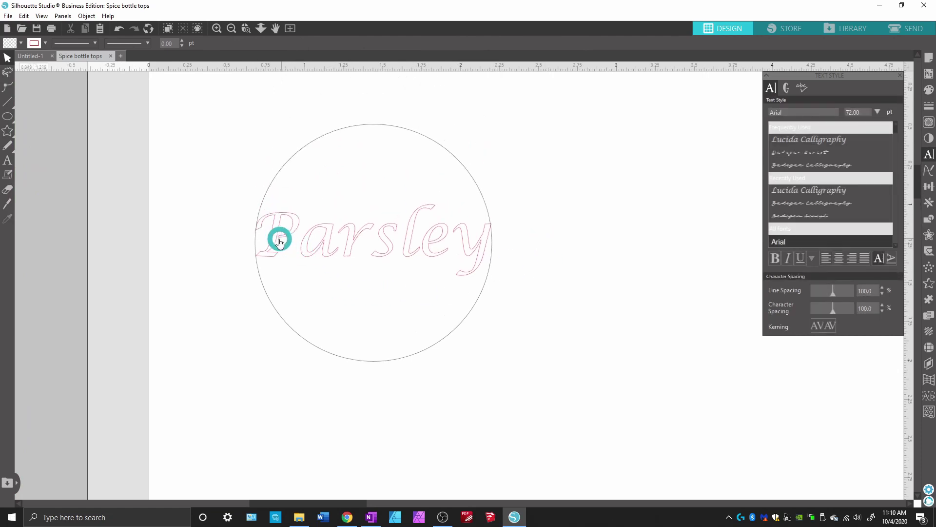
pyautogui.click(275, 238)
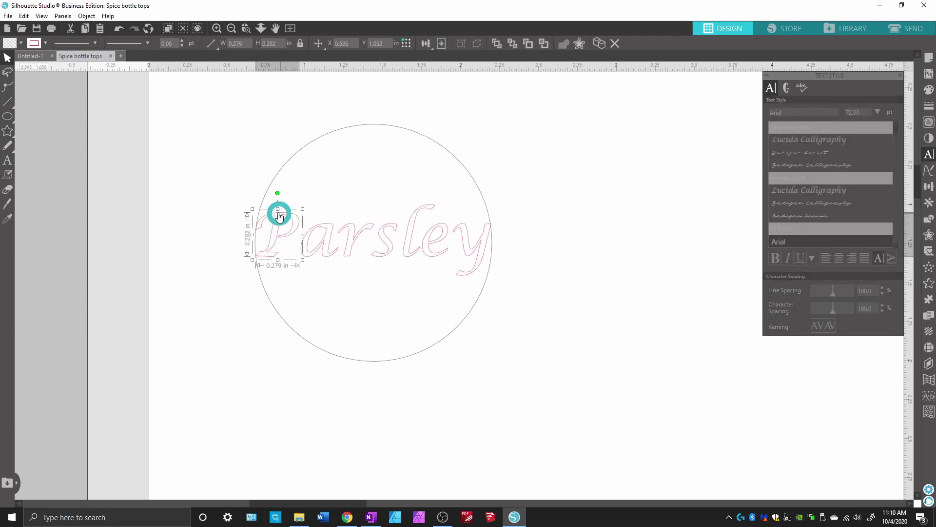
pyautogui.moveTo(277, 208); pyautogui.dragTo(277, 201)
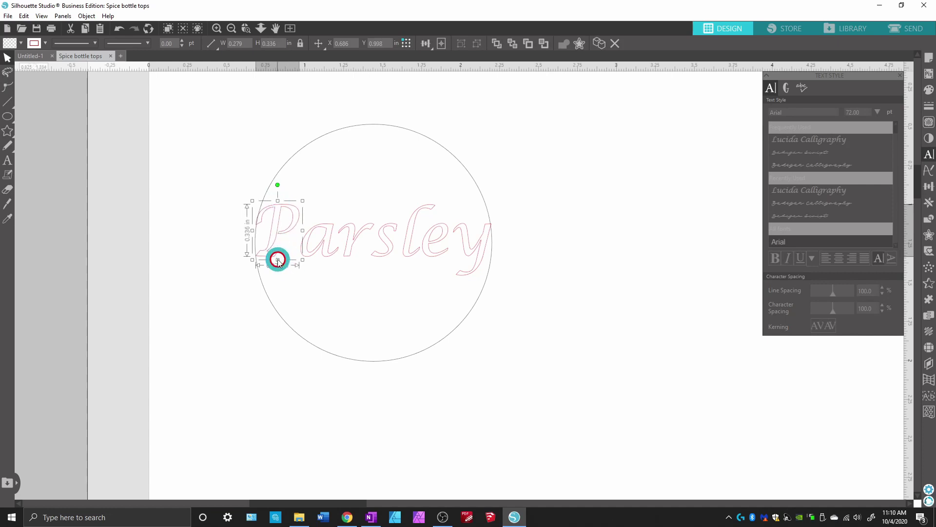
pyautogui.moveTo(277, 260); pyautogui.dragTo(277, 269)
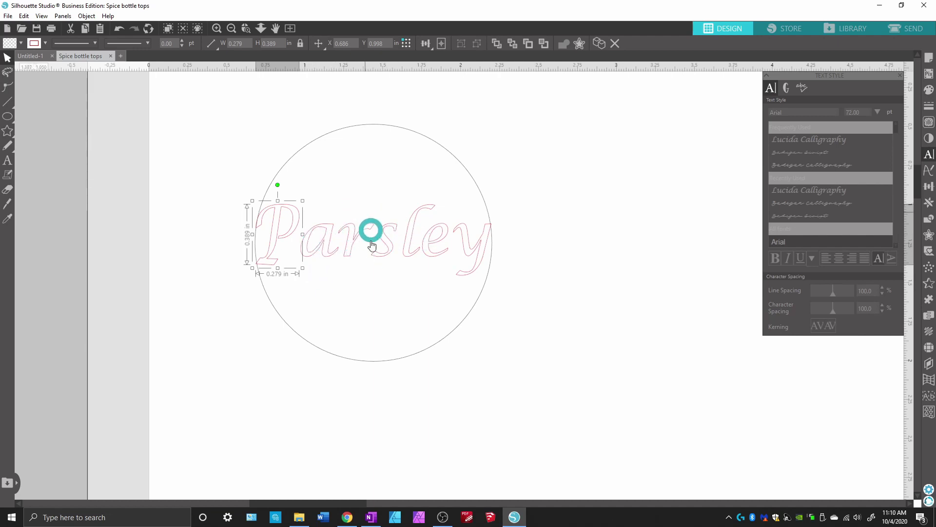
# Stretch the letter "a" up and down to the circle outline, to about 1.31 in tall
pyautogui.click(330, 242)
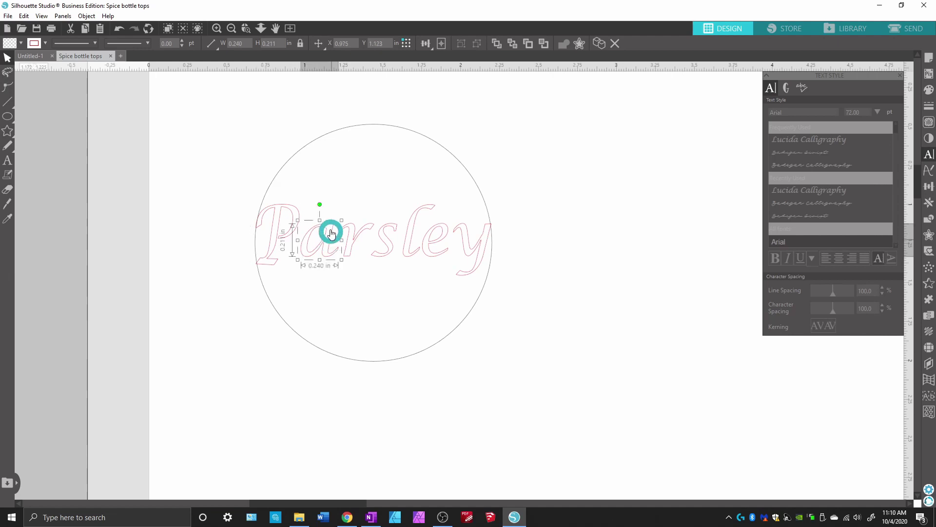
pyautogui.moveTo(319, 220); pyautogui.dragTo(322, 135)
pyautogui.moveTo(320, 259); pyautogui.dragTo(309, 344)
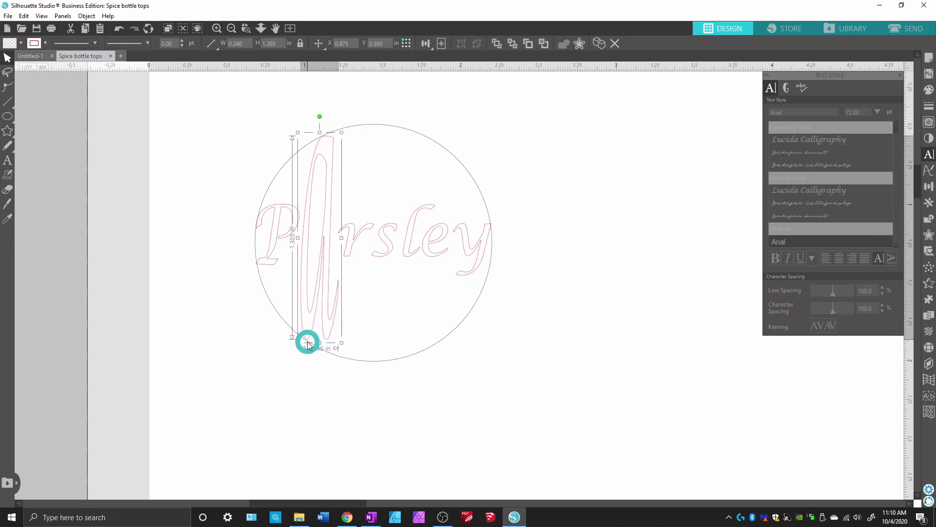
# Stretch the letter "r" up and down to about 1.48 in tall and nudge it slightly right, away from the "a"
pyautogui.click(355, 239)
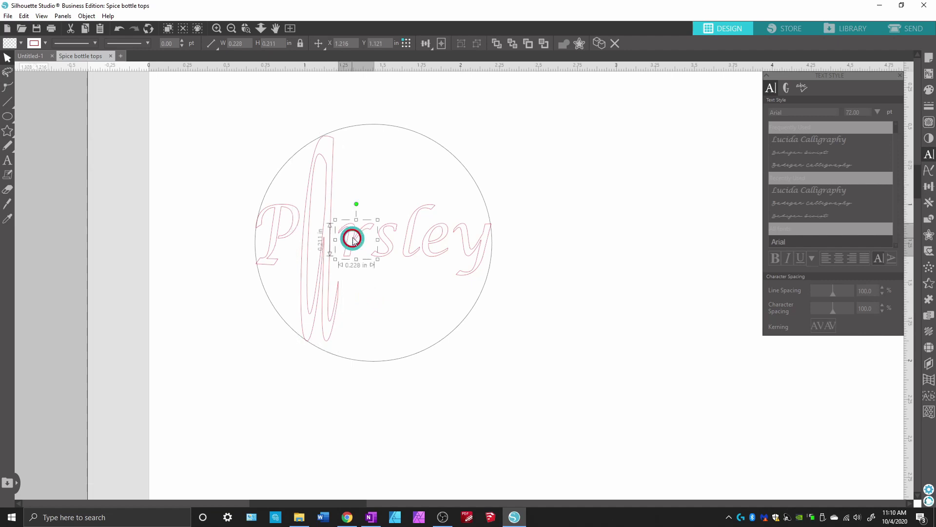
pyautogui.moveTo(356, 220); pyautogui.dragTo(356, 123)
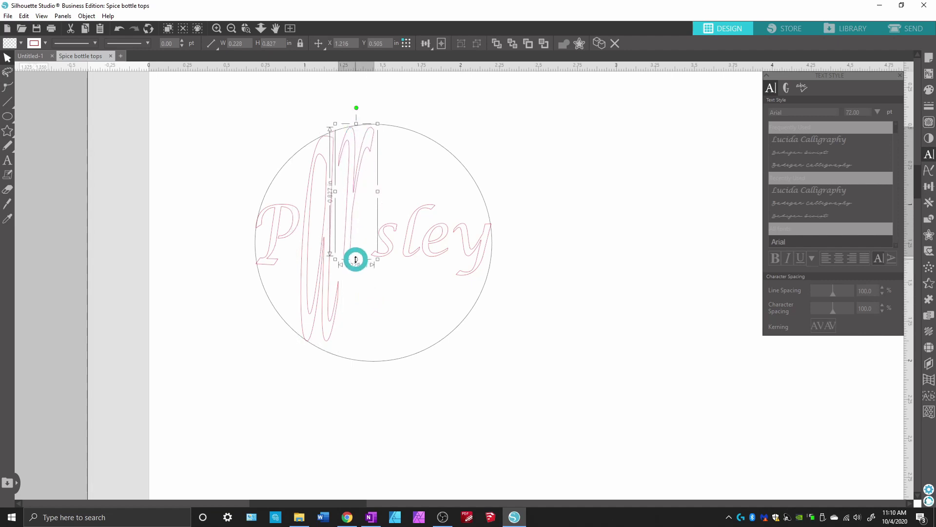
pyautogui.moveTo(356, 259); pyautogui.dragTo(349, 362)
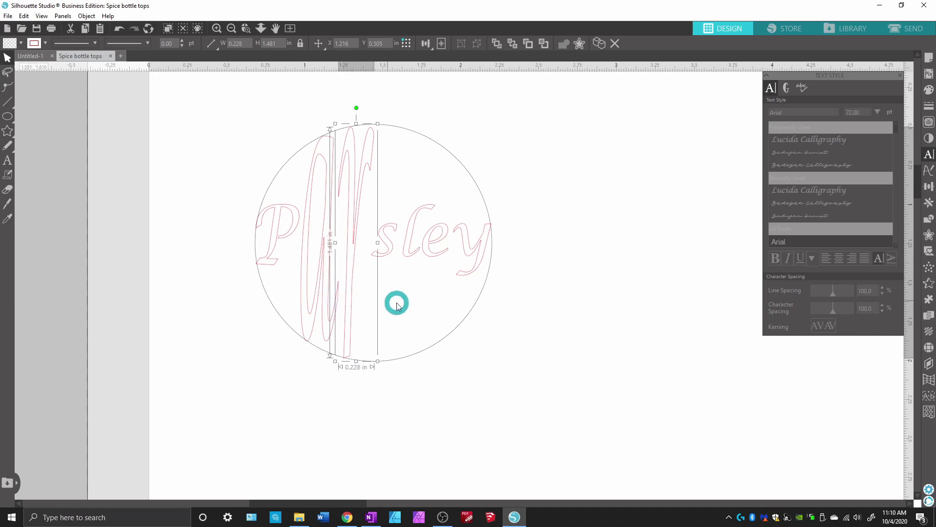
pyautogui.click(382, 297)
pyautogui.click(349, 271)
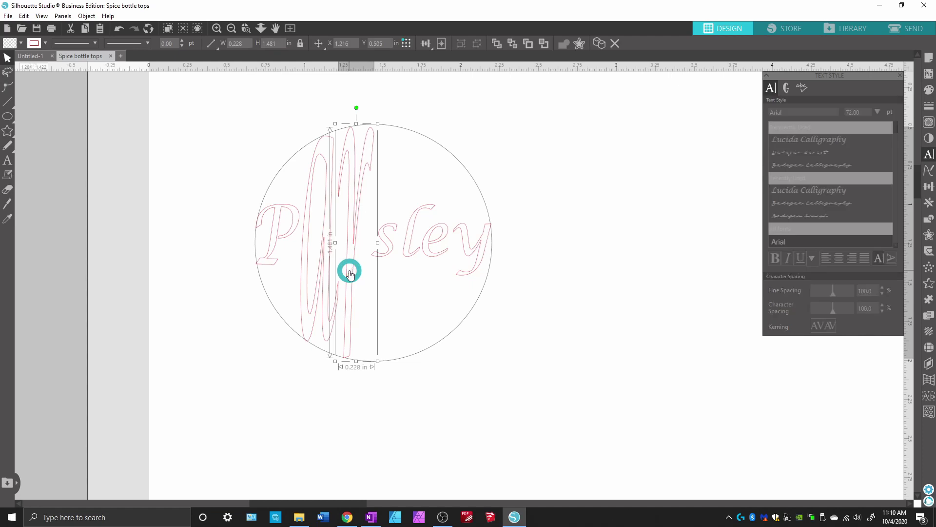
pyautogui.press('Right')
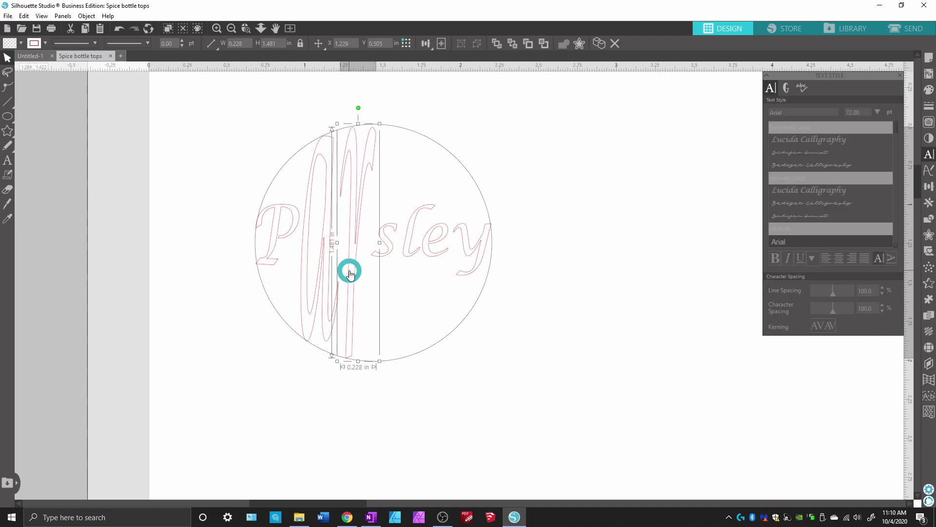
pyautogui.press('Left')
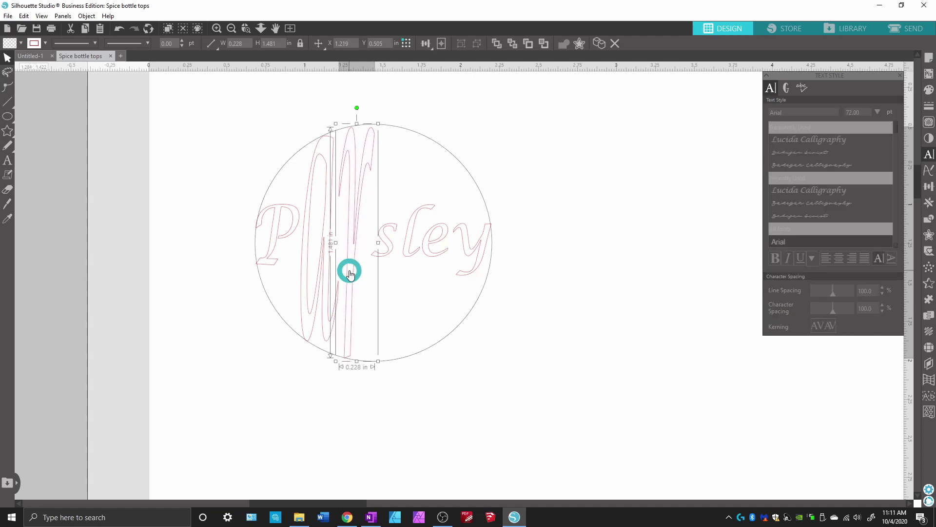
# Stretch the letter "s" vertically so it spans the full height of the circle
pyautogui.click(390, 234)
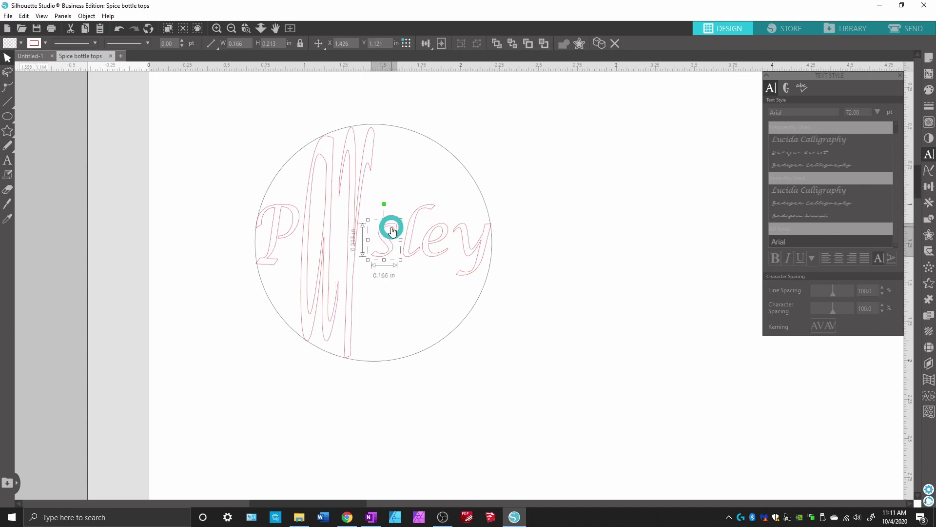
pyautogui.moveTo(384, 220); pyautogui.dragTo(384, 122)
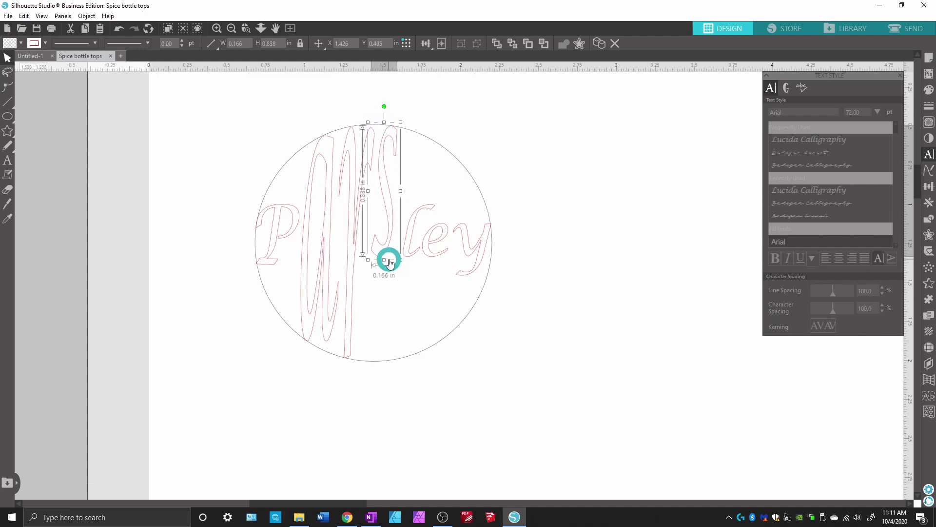
pyautogui.moveTo(384, 260); pyautogui.dragTo(367, 367)
# Stretch the letter "l" up and down to the circle outline, to about 1.40 in tall
pyautogui.click(411, 253)
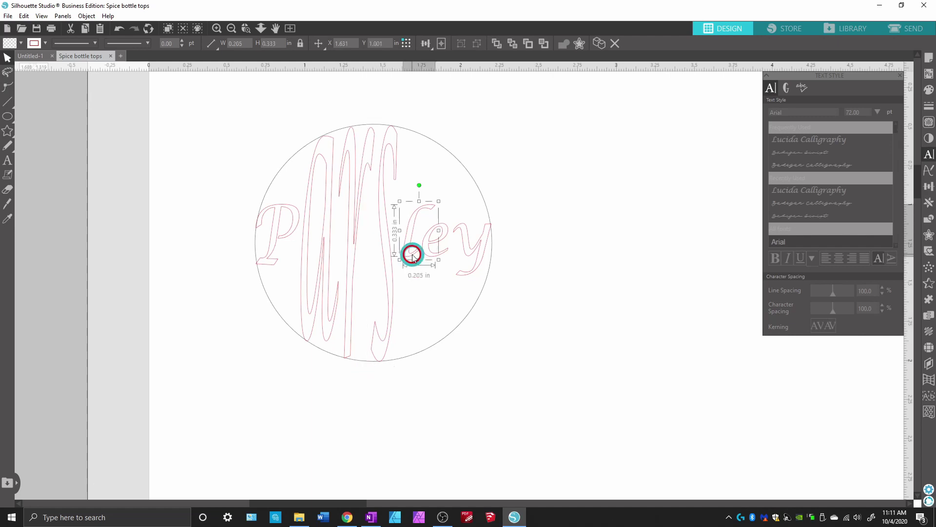
pyautogui.moveTo(419, 201); pyautogui.dragTo(416, 138)
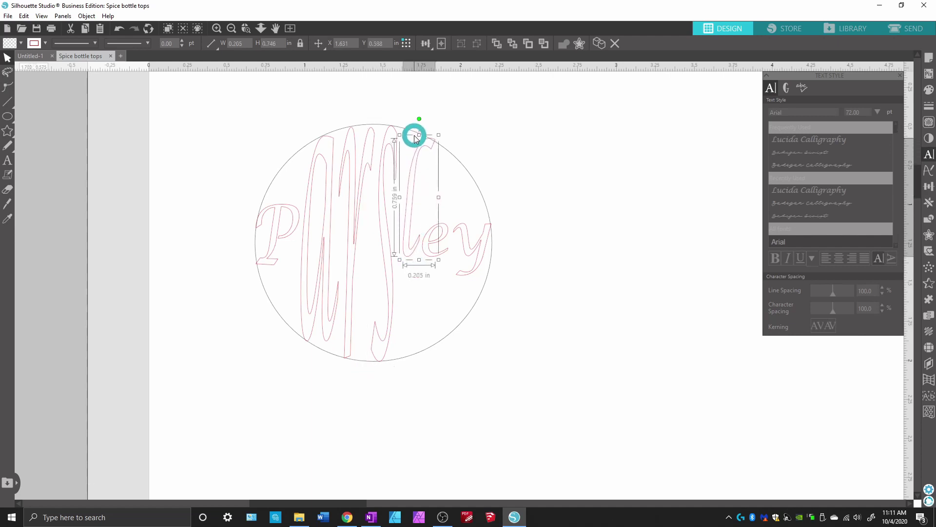
pyautogui.moveTo(419, 260); pyautogui.dragTo(409, 362)
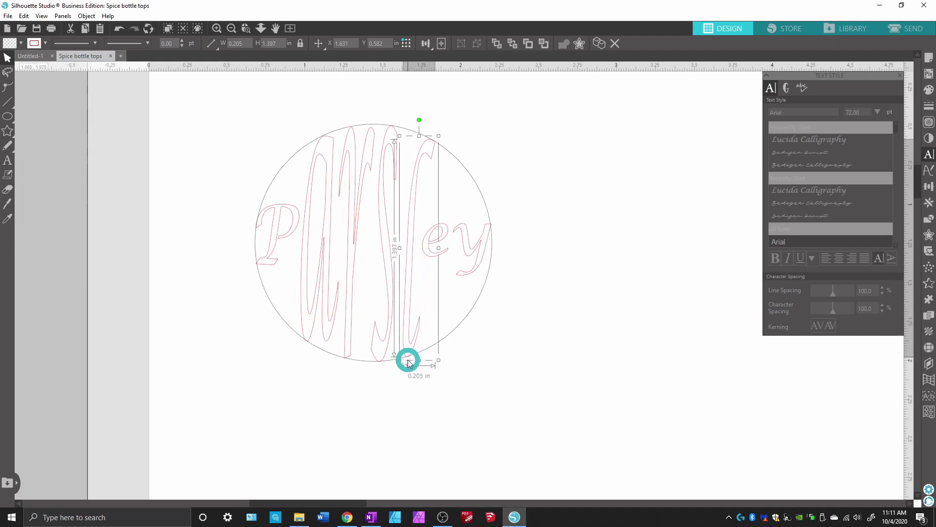
# Stretch the letter "e" up and down to the circle outline, to about 1.29 in tall
pyautogui.click(432, 249)
pyautogui.moveTo(434, 224); pyautogui.dragTo(445, 148)
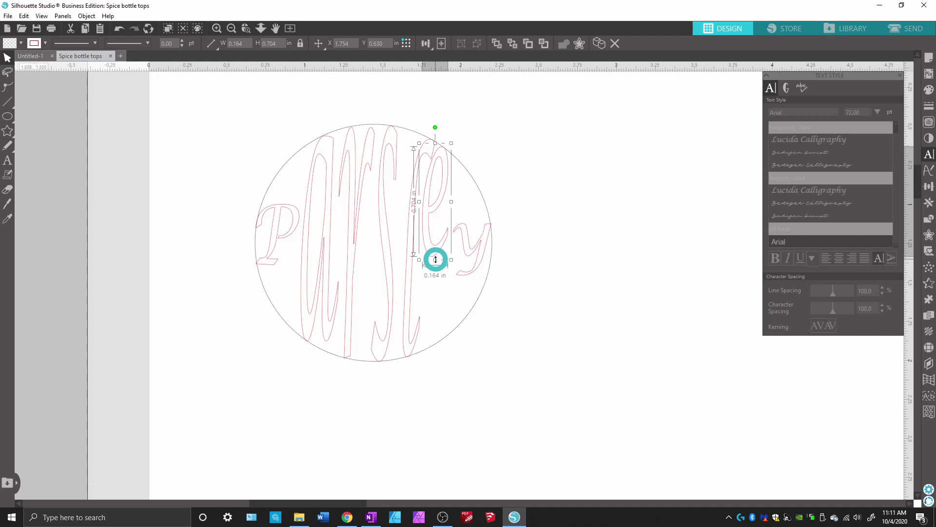
pyautogui.moveTo(436, 259); pyautogui.dragTo(429, 354)
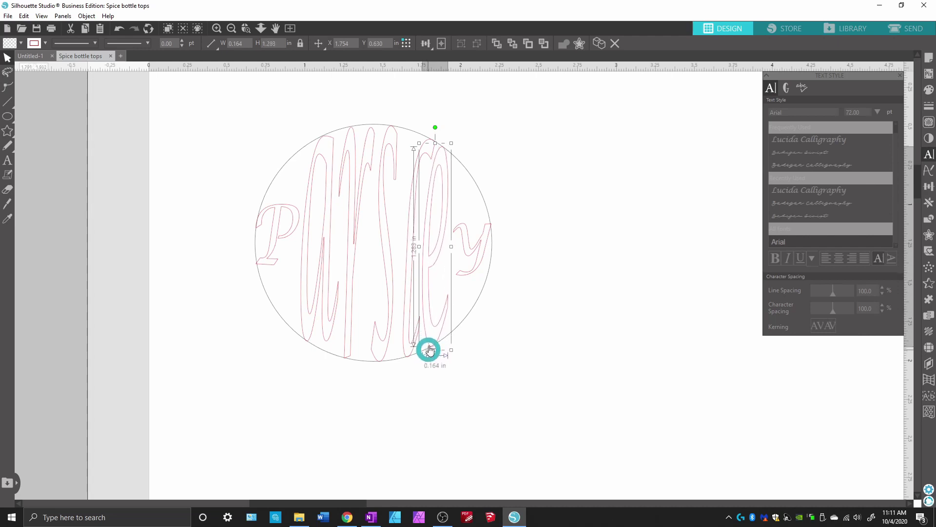
# Stretch the letter "y" downward to the circle outline, to about 0.58 in tall
pyautogui.click(470, 270)
pyautogui.moveTo(471, 220); pyautogui.dragTo(472, 219)
pyautogui.click(471, 280)
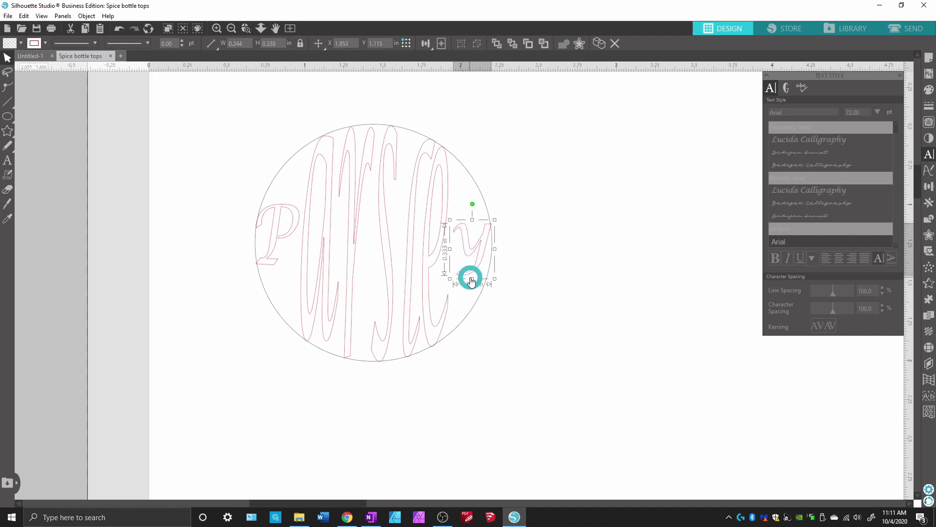
pyautogui.moveTo(472, 278); pyautogui.dragTo(470, 318)
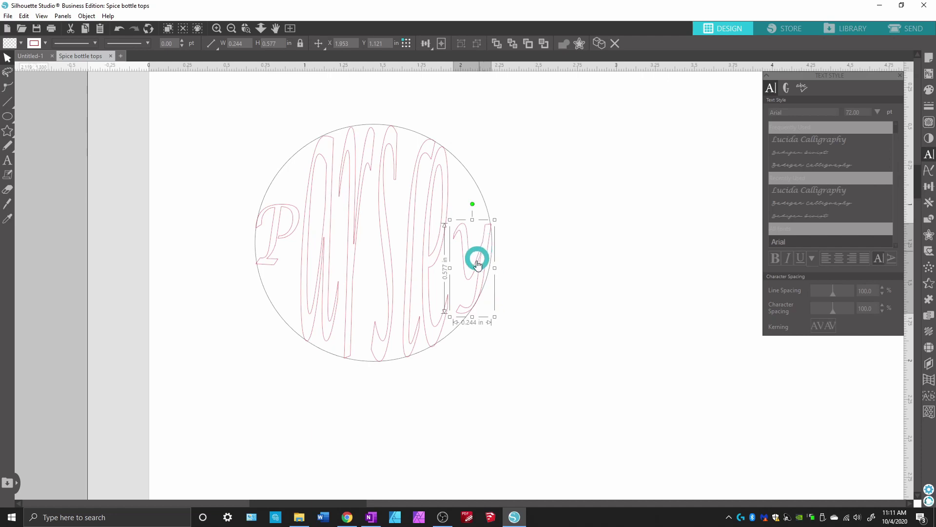
# Enlarge the letter "y" proportionally from its upper-right corner to about 0.42 in wide and 0.98 in tall
pyautogui.scroll(-5, 479, 250)
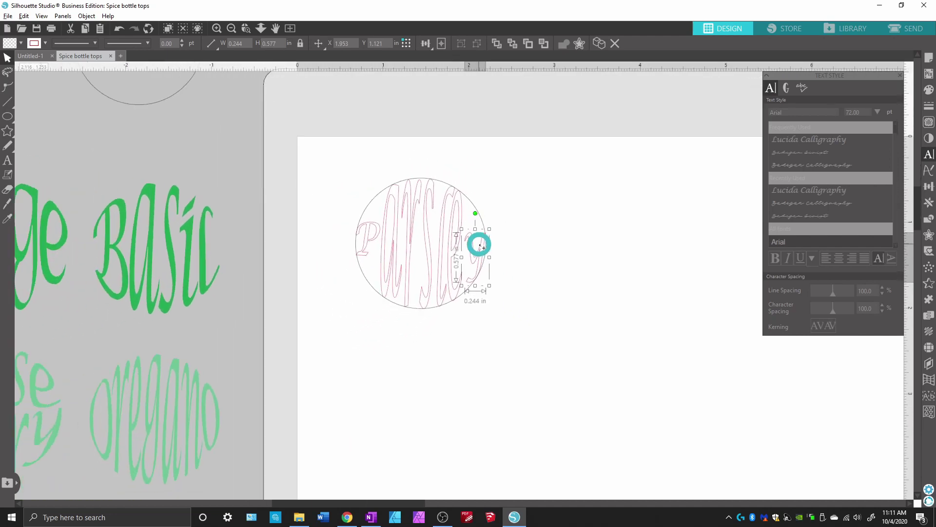
pyautogui.click(503, 285)
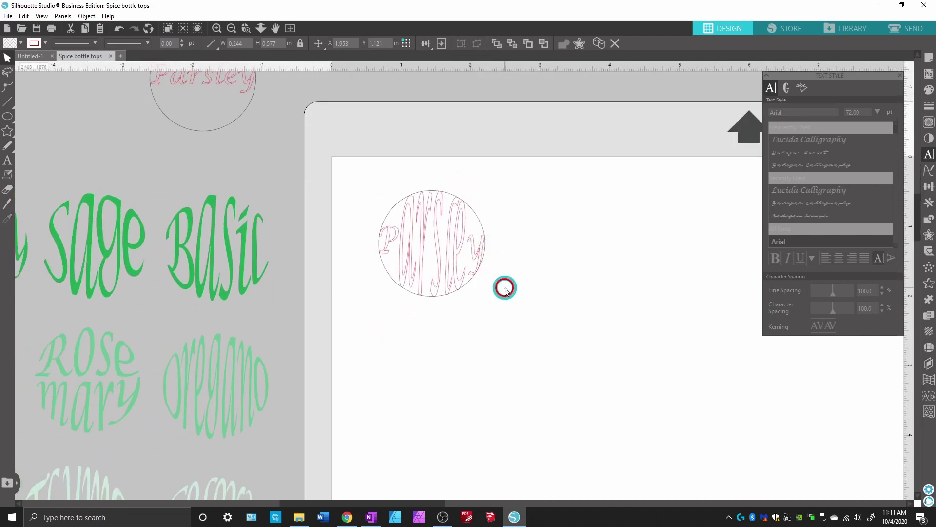
pyautogui.click(490, 246)
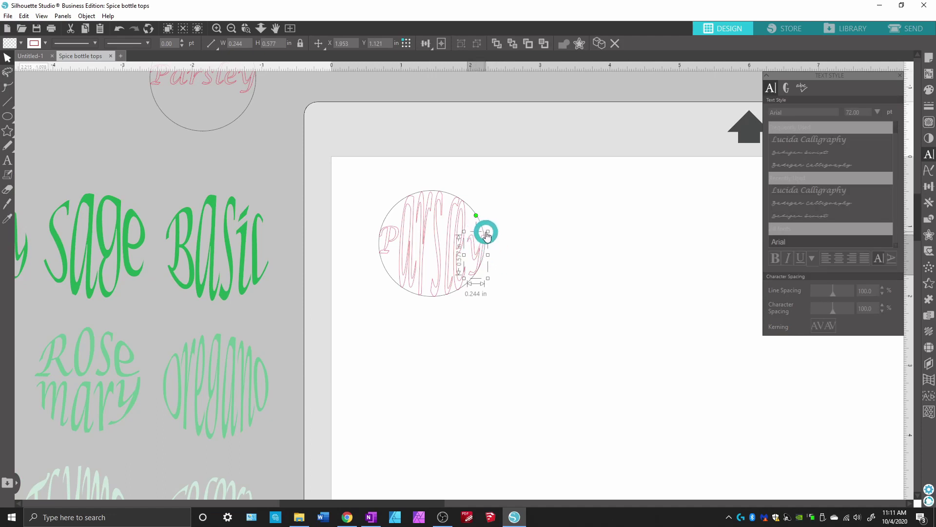
pyautogui.moveTo(487, 231); pyautogui.dragTo(523, 216)
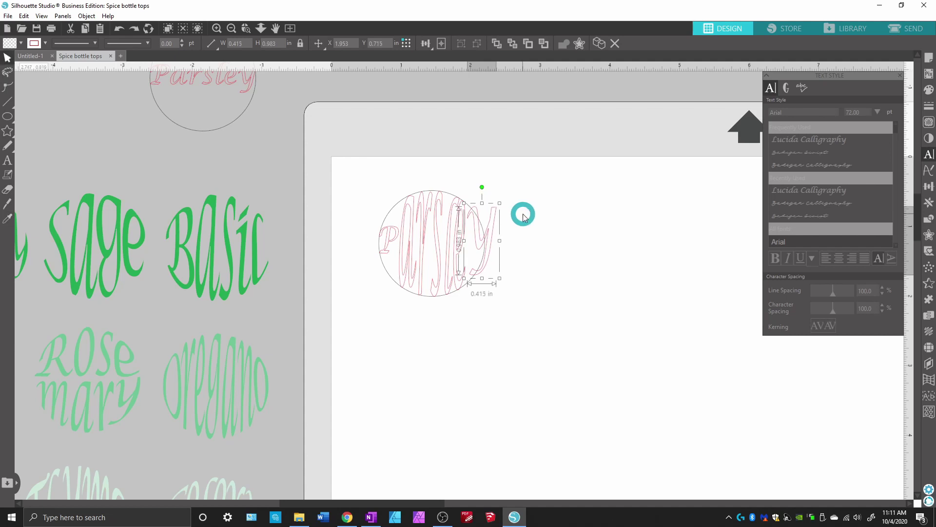
# Undo the proportional enlargement of the letter "y" and stretch it slightly upward to about 0.59 in tall
pyautogui.hotkey('ctrl', 'z')
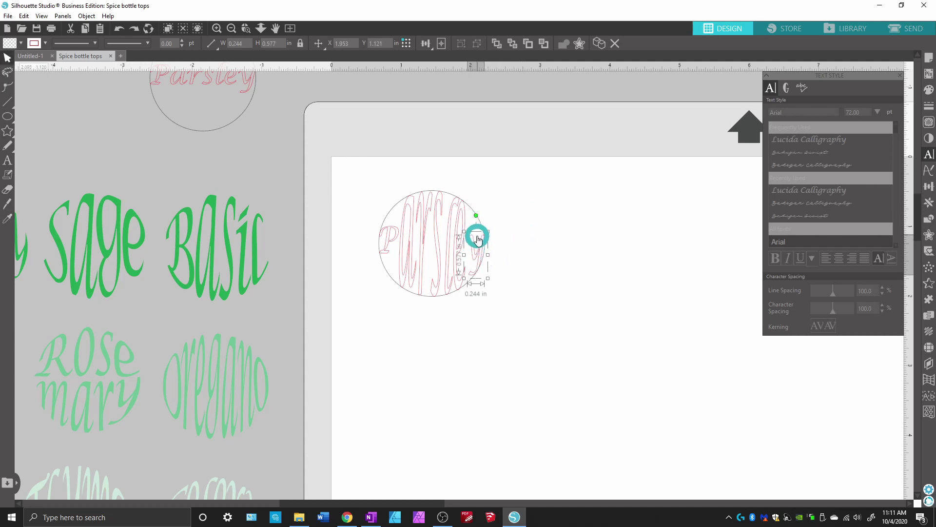
pyautogui.scroll(5, 476, 235)
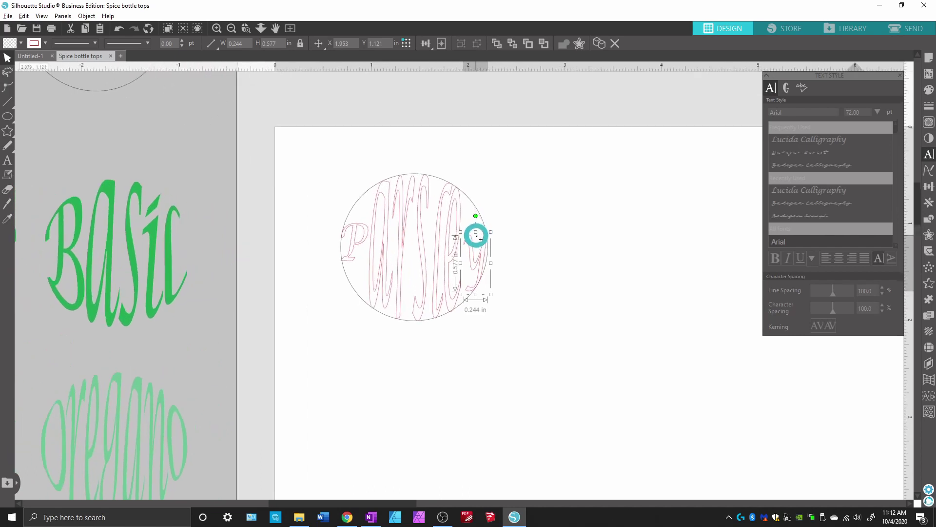
pyautogui.scroll(2, 478, 236)
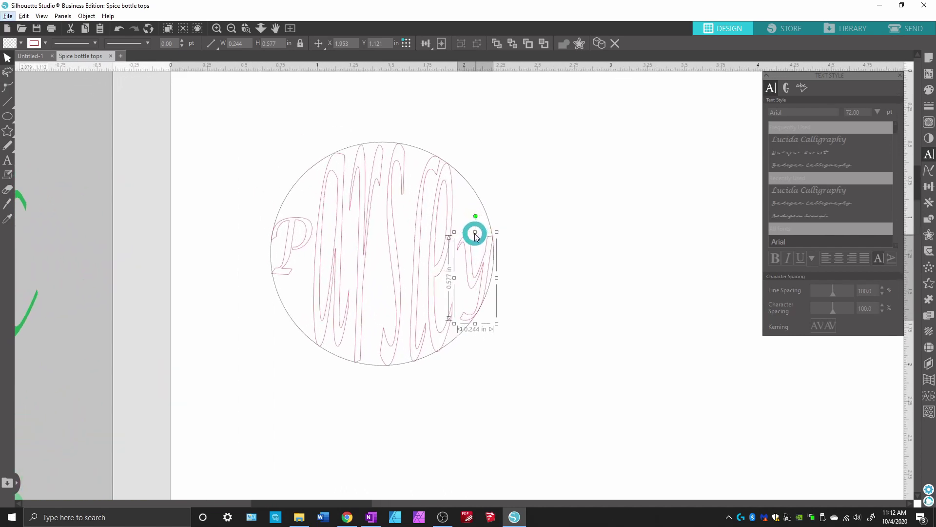
pyautogui.moveTo(475, 232); pyautogui.dragTo(474, 234)
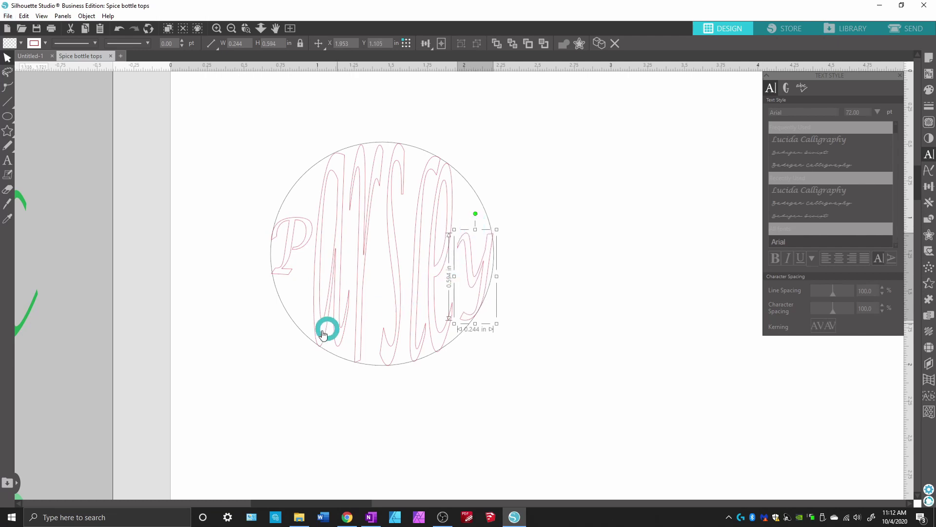
pyautogui.click(281, 358)
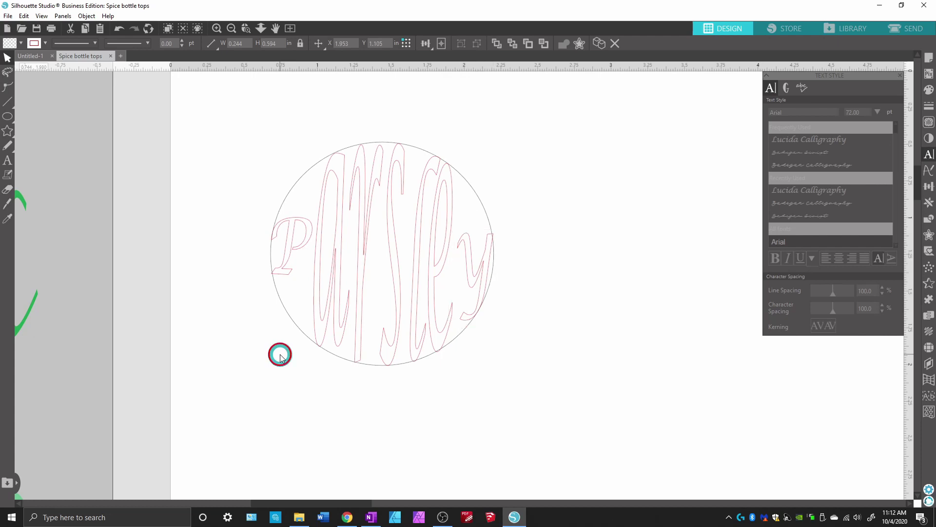
# Apply a warp to the letter "P" and pull its upper-right corner up to the circle outline, to about 0.71 in tall
pyautogui.click(291, 257)
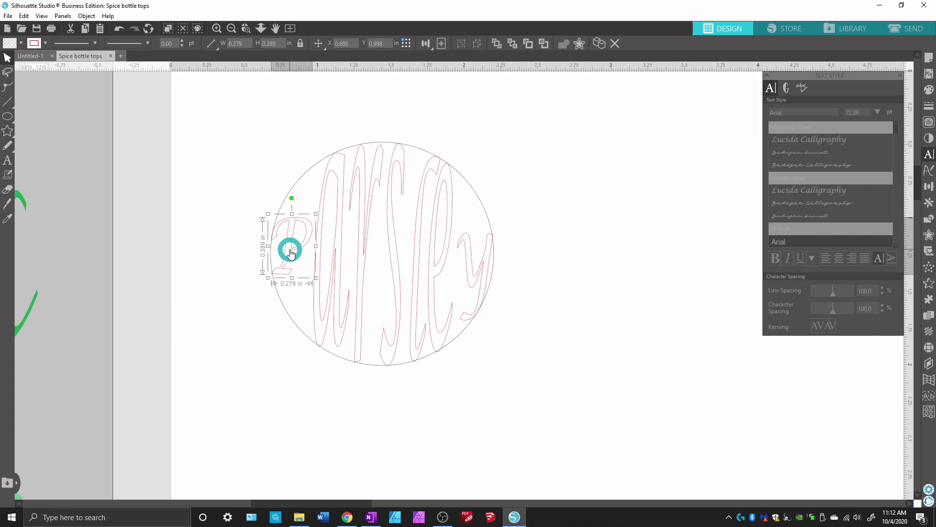
pyautogui.click(926, 378)
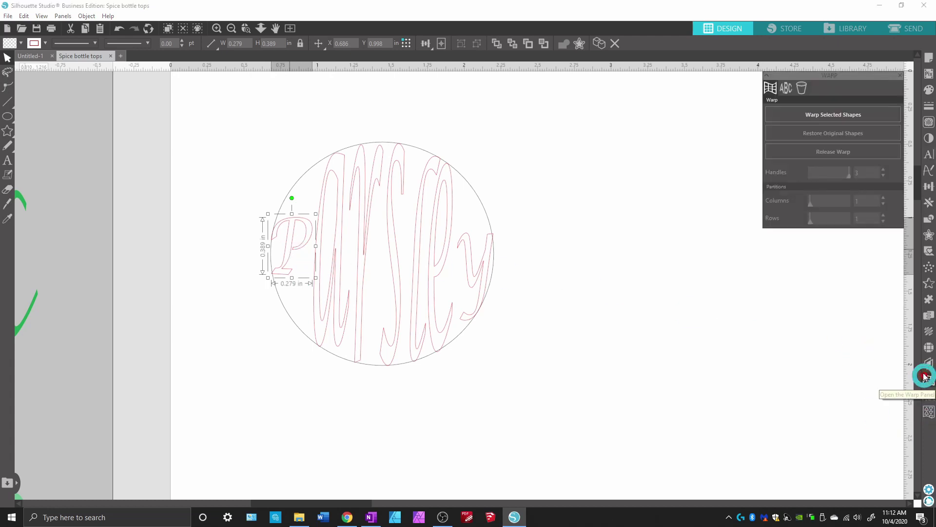
pyautogui.click(832, 116)
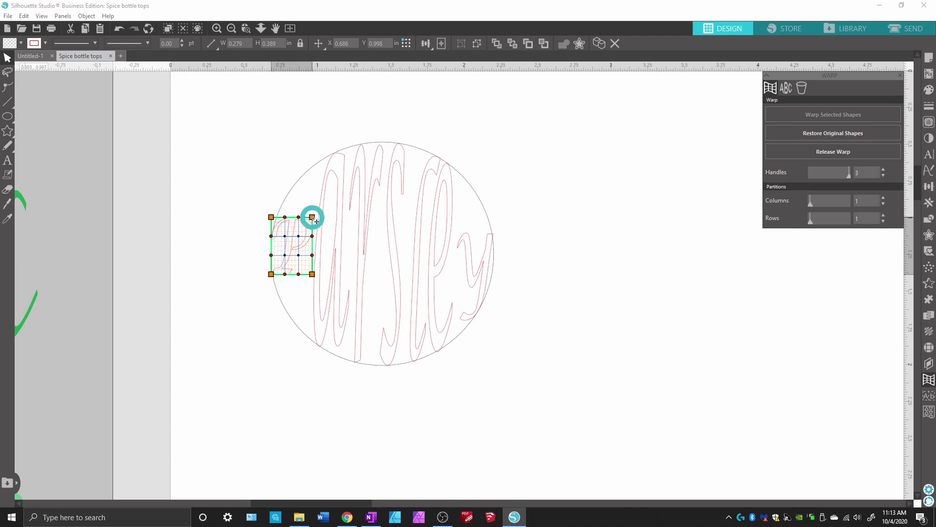
pyautogui.moveTo(313, 217); pyautogui.dragTo(318, 168)
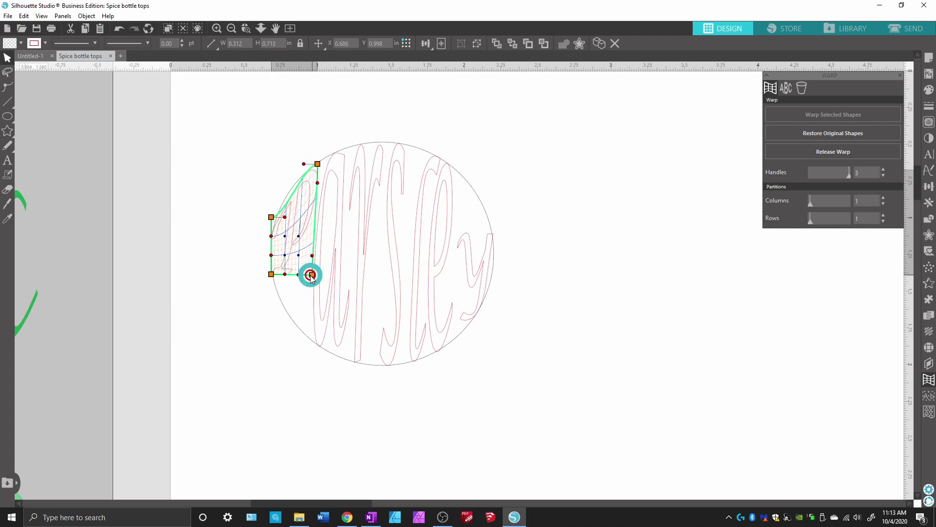
# Pull the lower-right warp corner of the "P" down to the circle outline and curve its lower edge along it, to about 0.99 in tall
pyautogui.moveTo(311, 276); pyautogui.dragTo(312, 290)
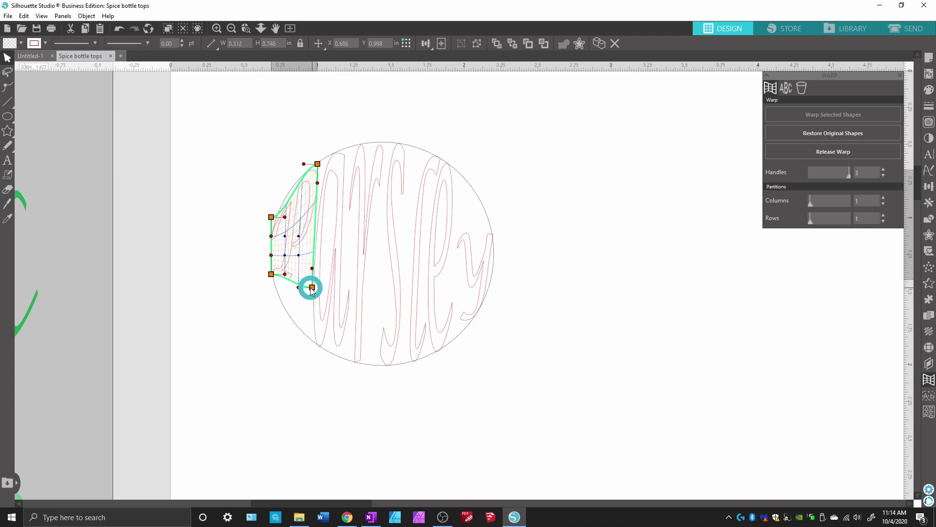
pyautogui.moveTo(311, 289); pyautogui.dragTo(311, 287)
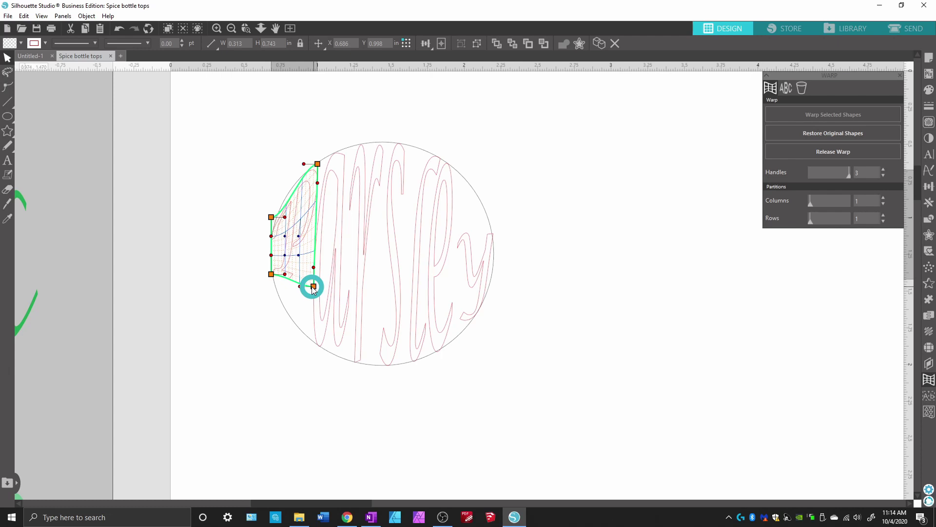
pyautogui.moveTo(313, 289); pyautogui.dragTo(315, 314)
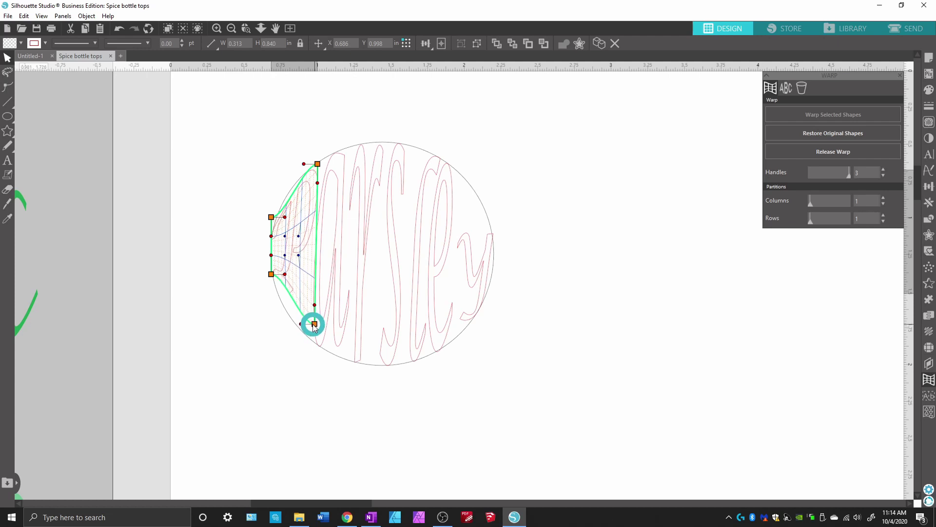
pyautogui.moveTo(314, 325); pyautogui.dragTo(315, 323)
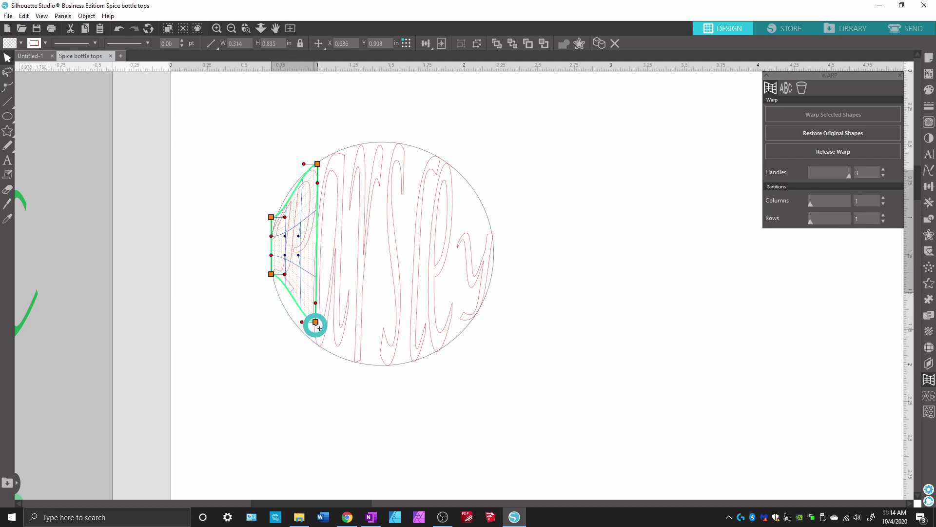
pyautogui.moveTo(318, 326); pyautogui.dragTo(311, 369)
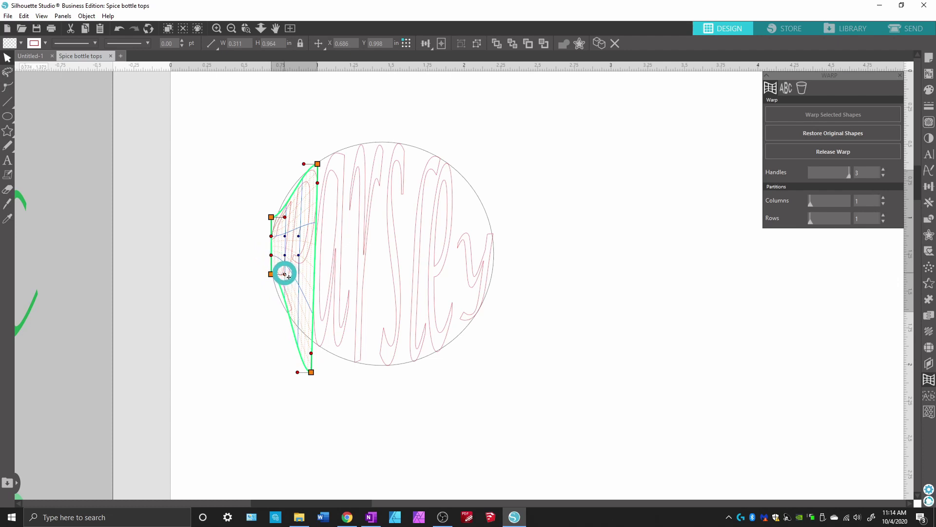
pyautogui.moveTo(285, 275); pyautogui.dragTo(272, 306)
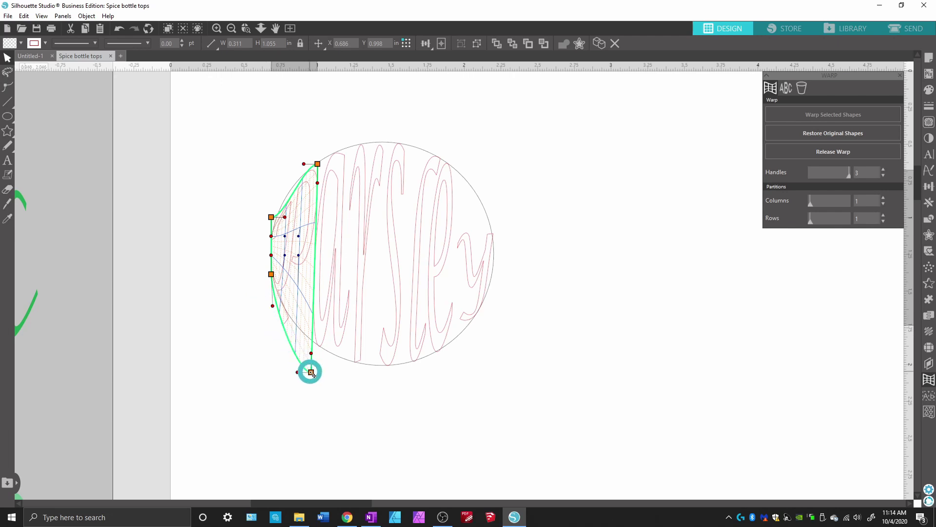
pyautogui.moveTo(311, 372); pyautogui.dragTo(327, 349)
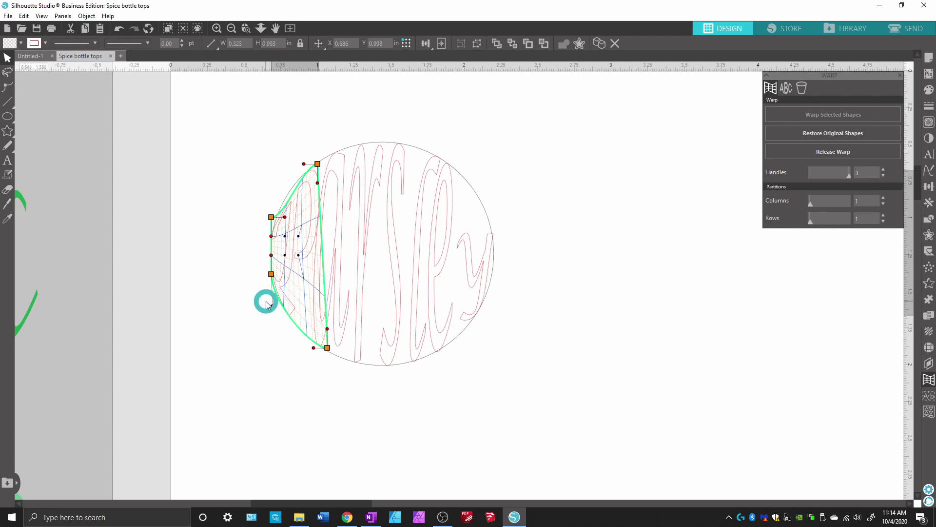
pyautogui.click(264, 346)
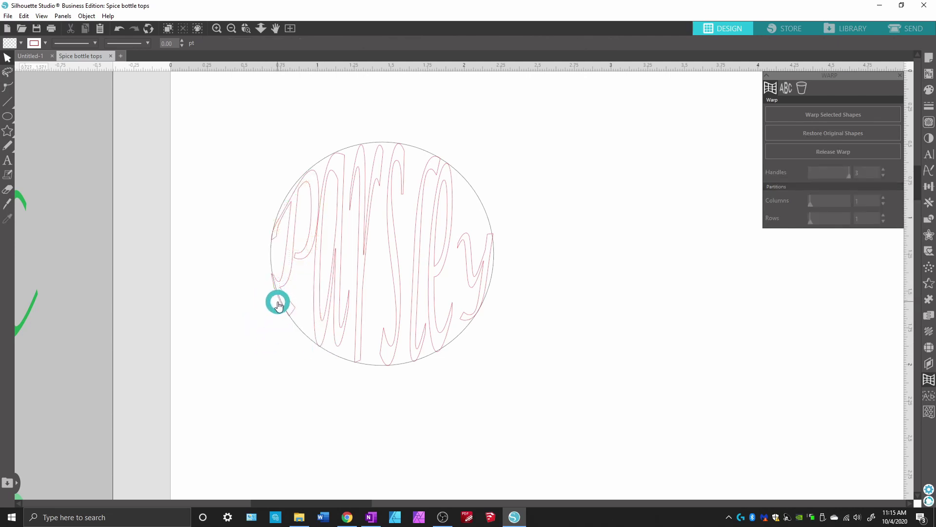
# Refine the lower edge of the "P" warp by nudging the lower-left corner inward and the lower-right curve handle slightly downward along the circle
pyautogui.scroll(5, 278, 305)
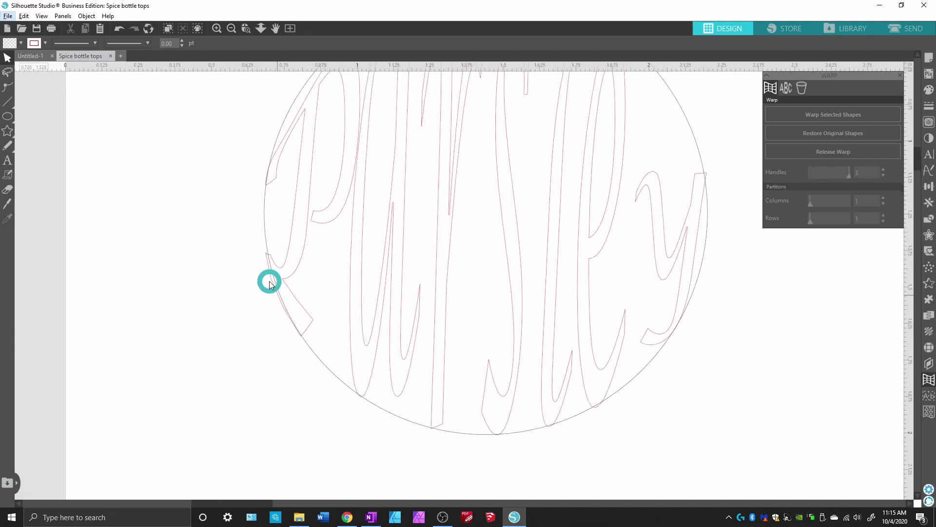
pyautogui.click(285, 284)
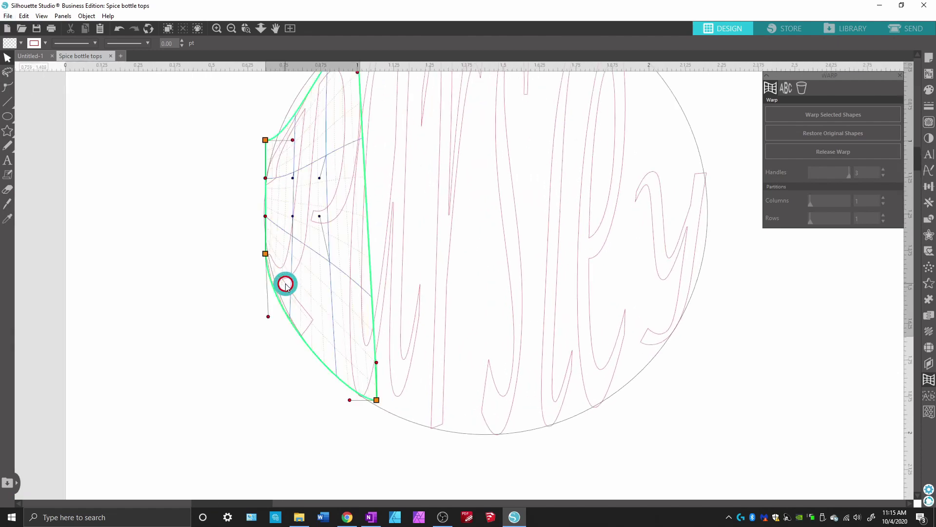
pyautogui.moveTo(265, 254); pyautogui.dragTo(269, 253)
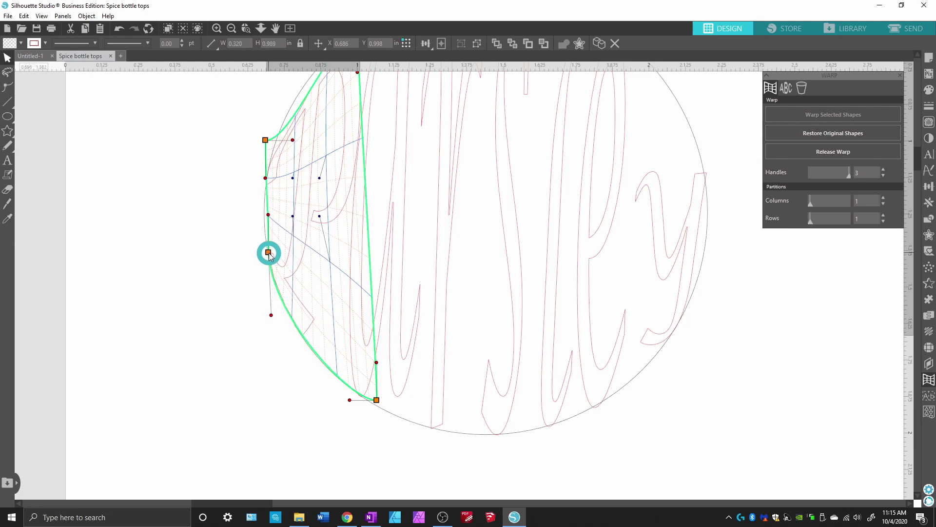
pyautogui.click(278, 343)
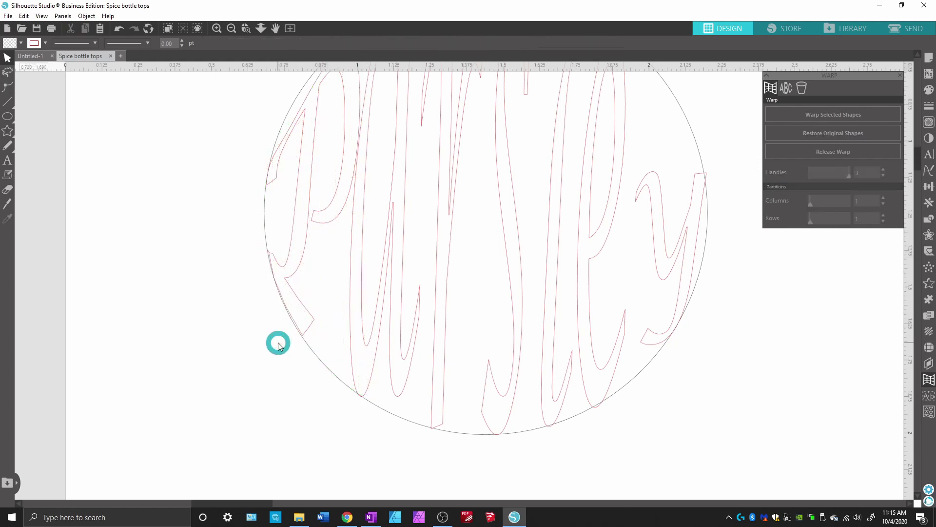
pyautogui.click(300, 305)
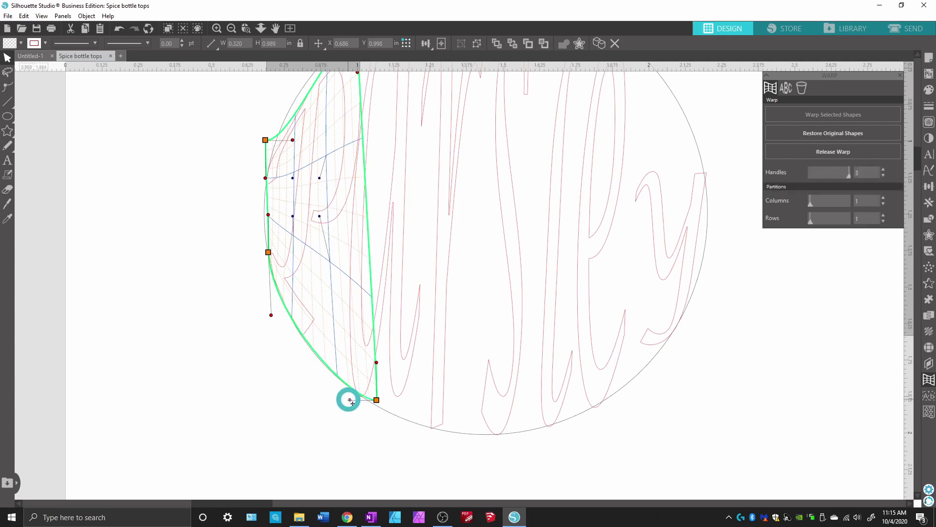
pyautogui.moveTo(350, 401); pyautogui.dragTo(347, 403)
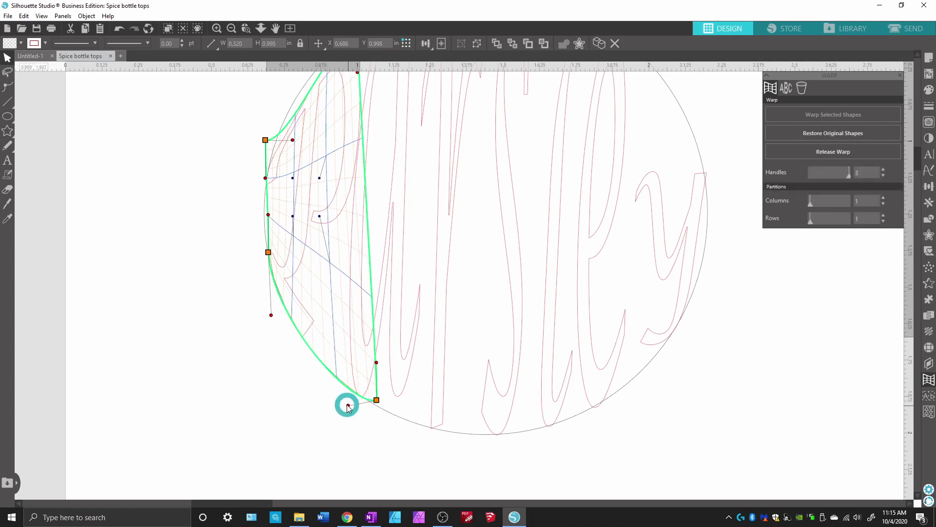
pyautogui.click(297, 362)
# Curve the upper edge of the "P" warp outward to the circle outline using its upper-right corner and curve handles, to about 1.01 in tall
pyautogui.scroll(2, 300, 256)
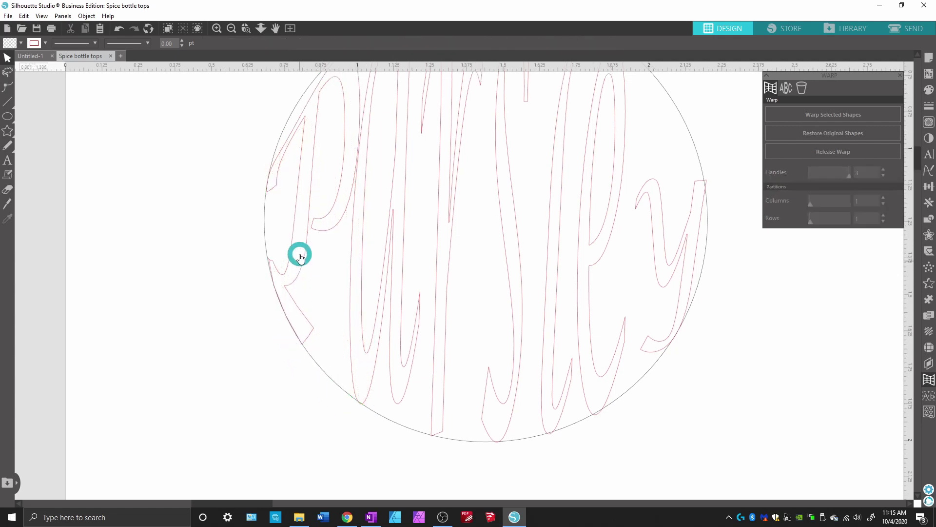
pyautogui.scroll(4, 300, 256)
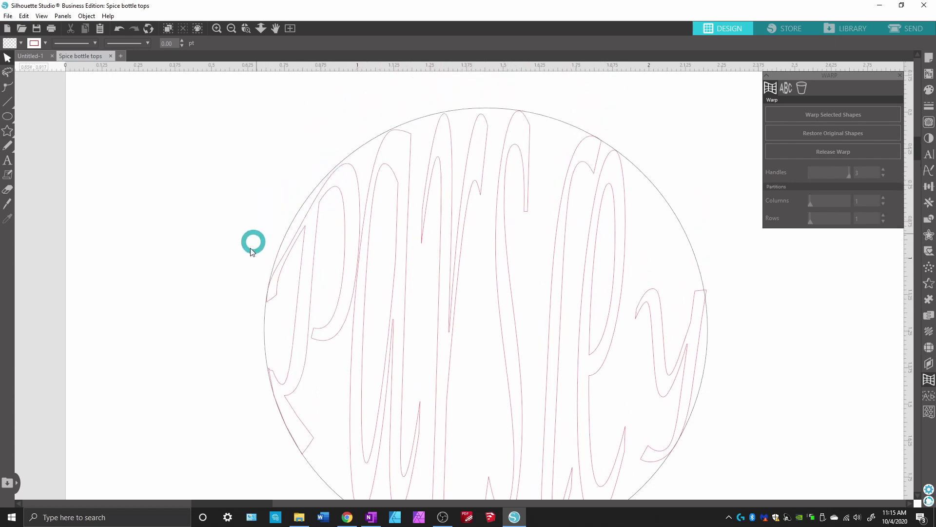
pyautogui.click(318, 219)
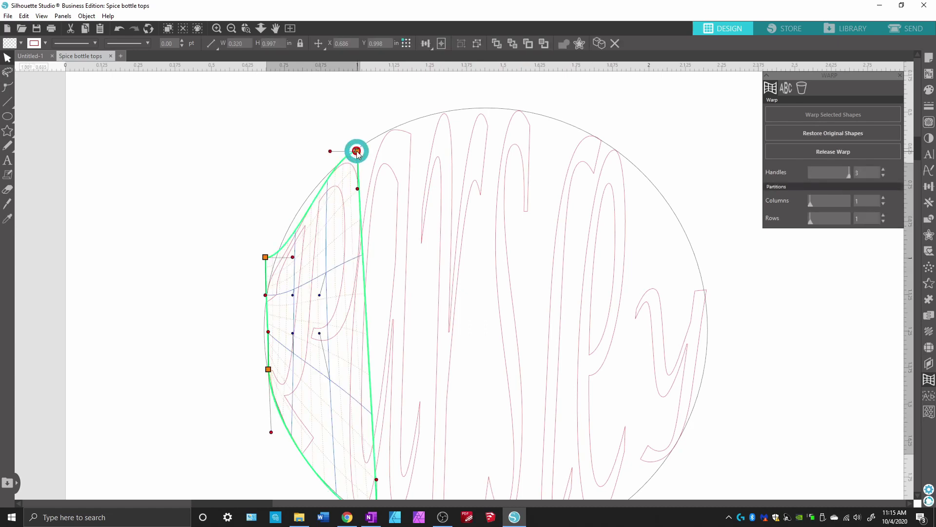
pyautogui.moveTo(357, 151); pyautogui.dragTo(357, 150)
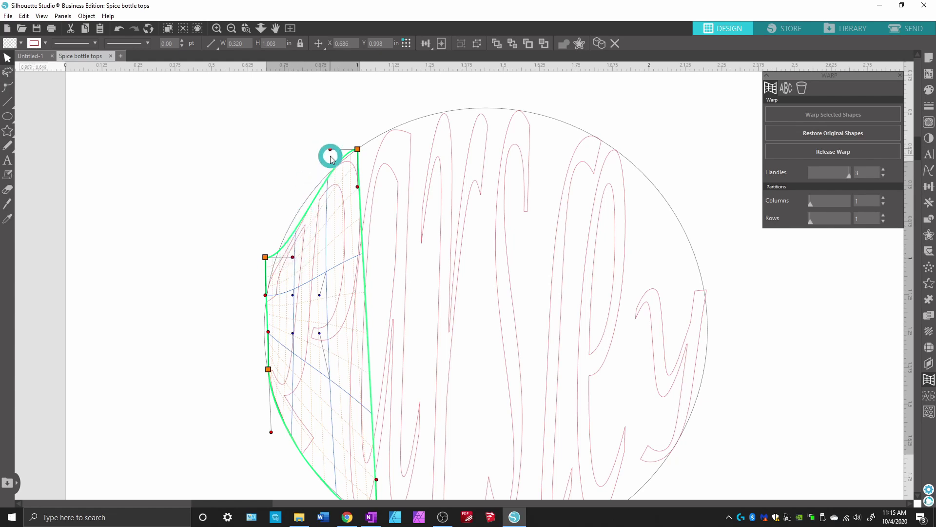
pyautogui.moveTo(329, 149)
pyautogui.mouseDown()
pyautogui.moveTo(311, 153)
pyautogui.moveTo(331, 146)
pyautogui.mouseUp()
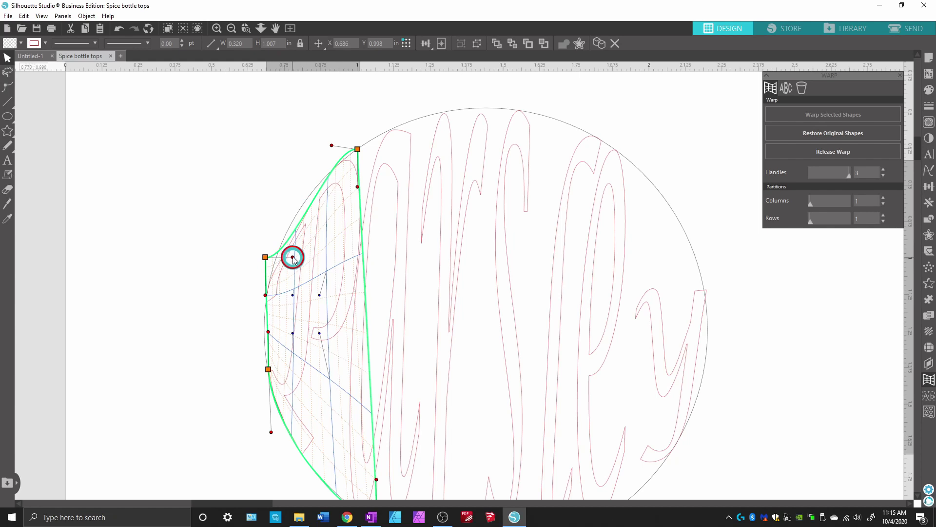
pyautogui.moveTo(292, 258); pyautogui.dragTo(271, 217)
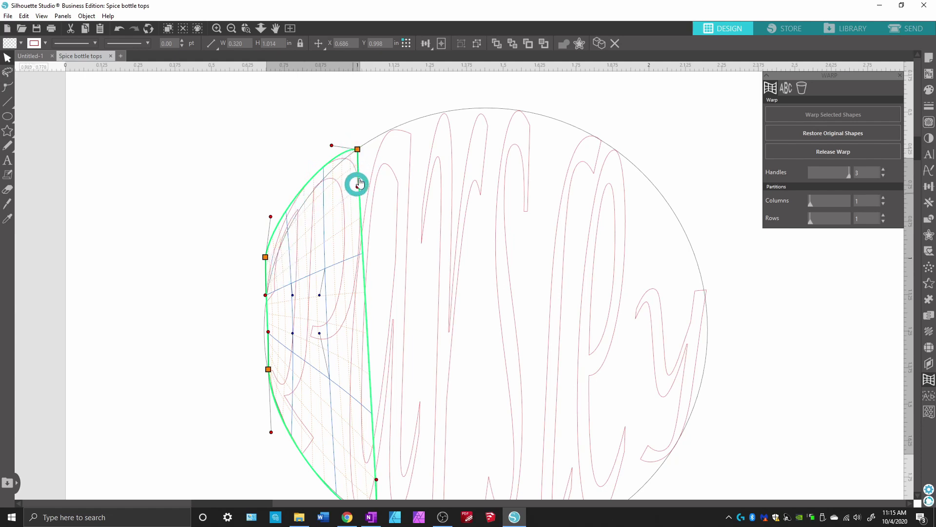
# Move both upper warp corners of the "P" inward and bow its left edge out to the circle, to about 0.31 in wide and 0.94 in tall
pyautogui.moveTo(358, 150); pyautogui.dragTo(359, 165)
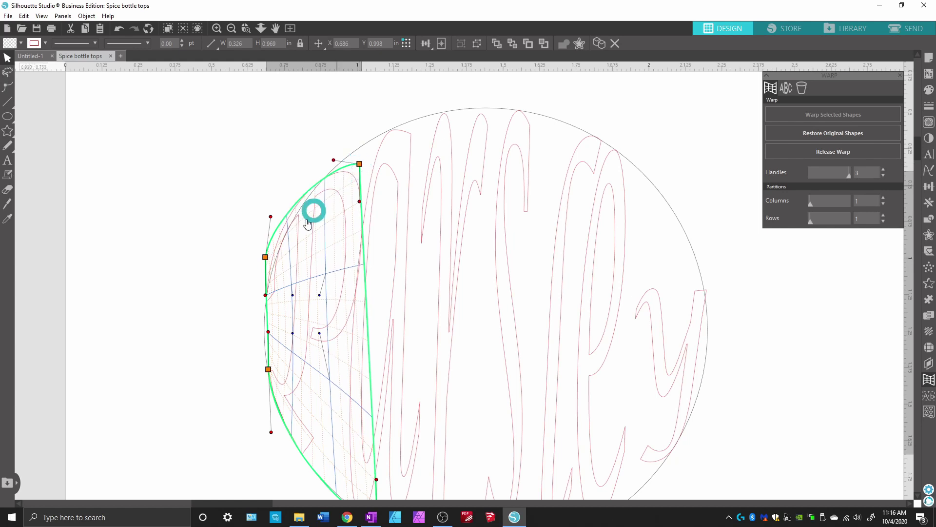
pyautogui.moveTo(266, 257); pyautogui.dragTo(272, 265)
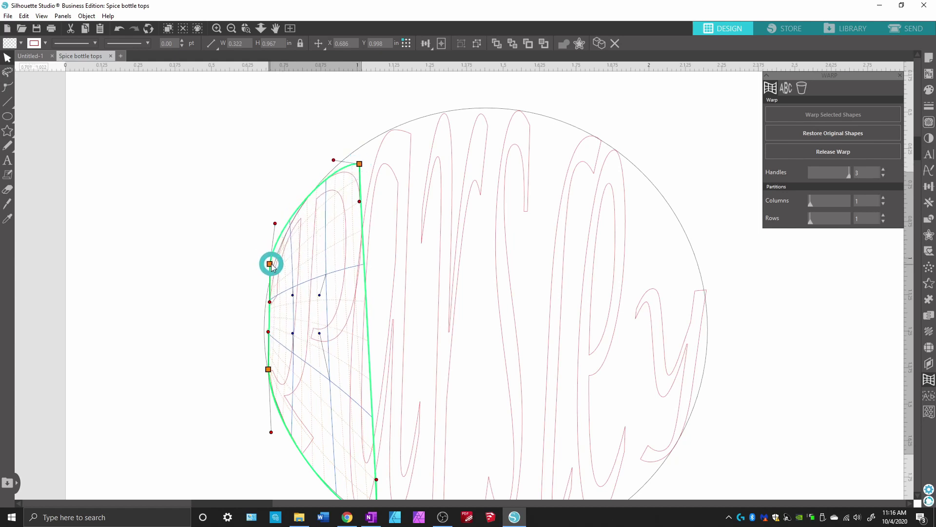
pyautogui.click(270, 305)
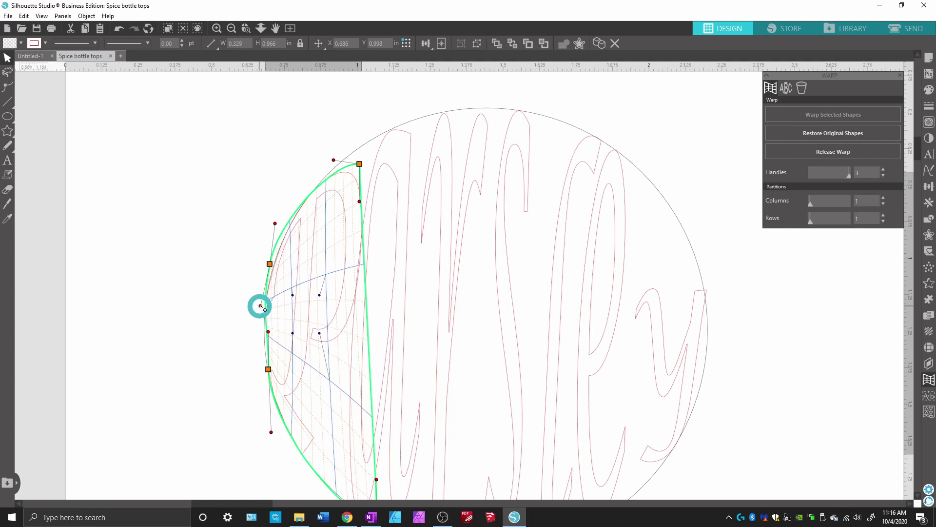
pyautogui.click(359, 168)
pyautogui.moveTo(364, 168)
pyautogui.mouseDown()
pyautogui.moveTo(365, 148)
pyautogui.moveTo(357, 149)
pyautogui.moveTo(373, 146)
pyautogui.moveTo(362, 157)
pyautogui.moveTo(374, 144)
pyautogui.moveTo(354, 173)
pyautogui.mouseUp()
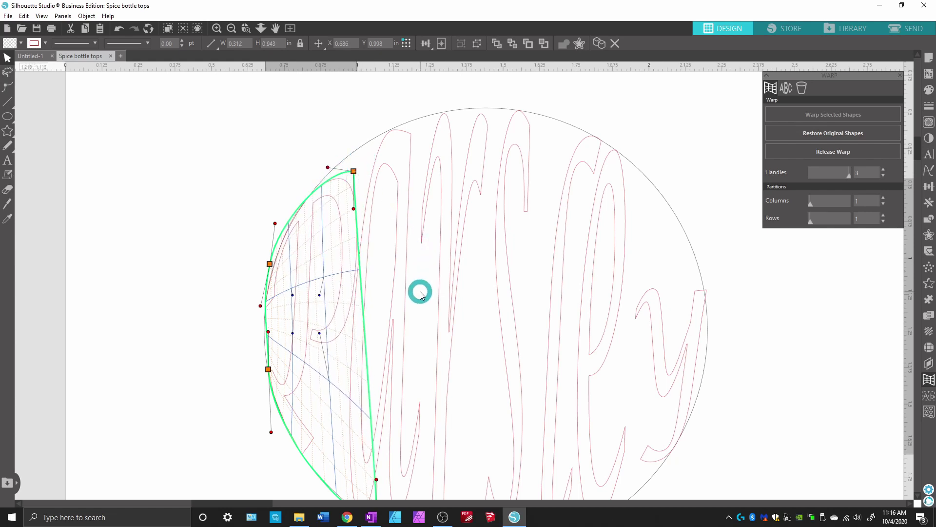
# Set the warp grid of the "P" to 2 rows
pyautogui.scroll(-1, 419, 295)
pyautogui.scroll(1, 419, 295)
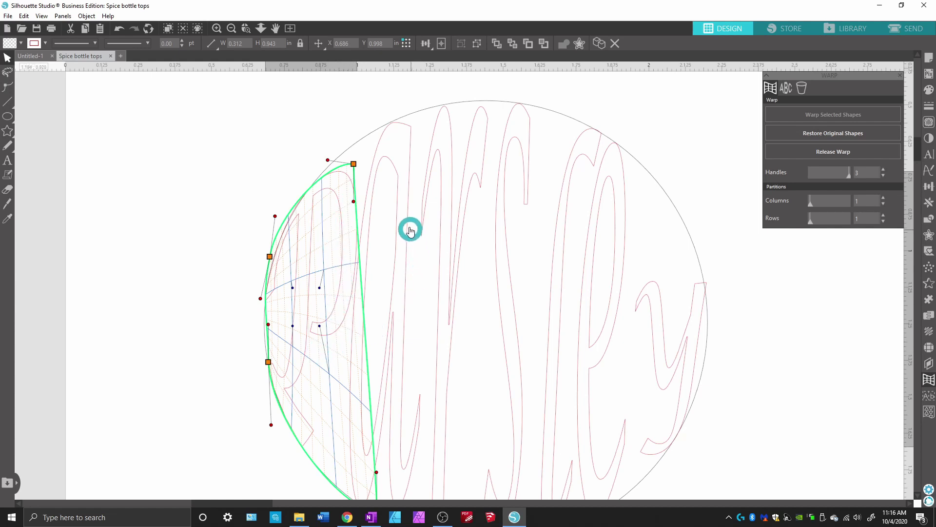
pyautogui.click(869, 219)
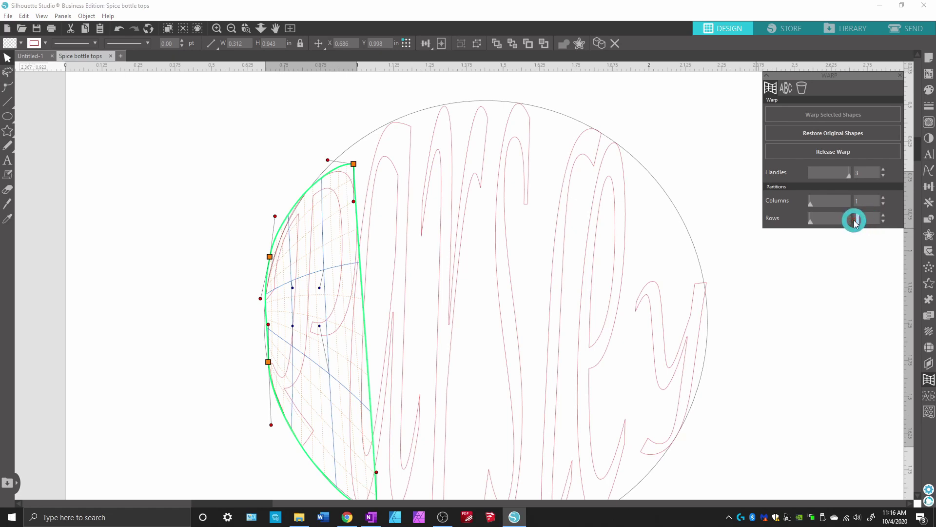
pyautogui.write('2')
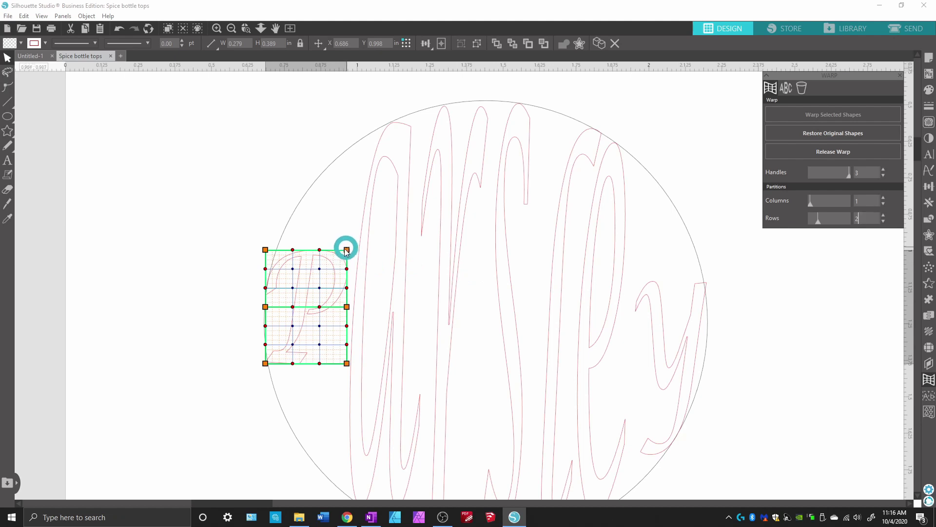
# Pull both right warp corners of the "P" out to the circle and curve its lower edge along it, to about 0.99 in tall
pyautogui.moveTo(347, 250); pyautogui.dragTo(370, 127)
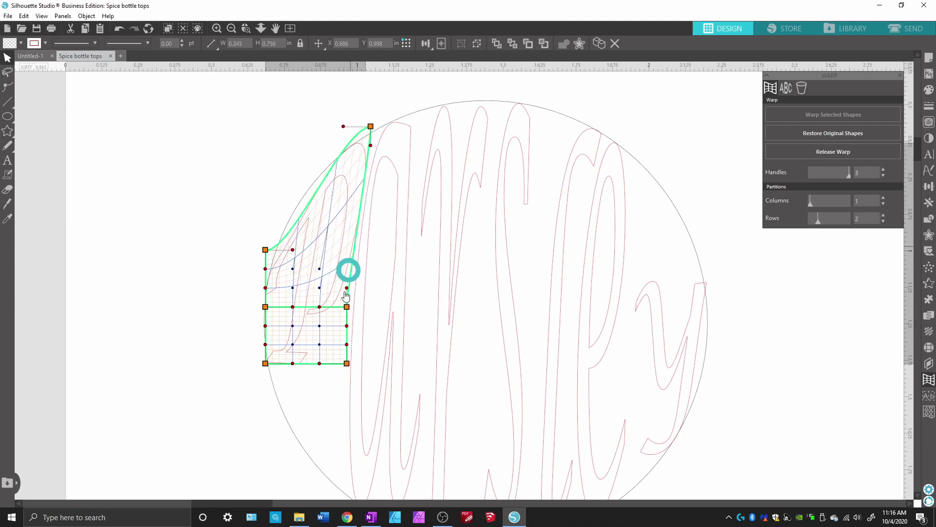
pyautogui.moveTo(347, 364); pyautogui.dragTo(347, 481)
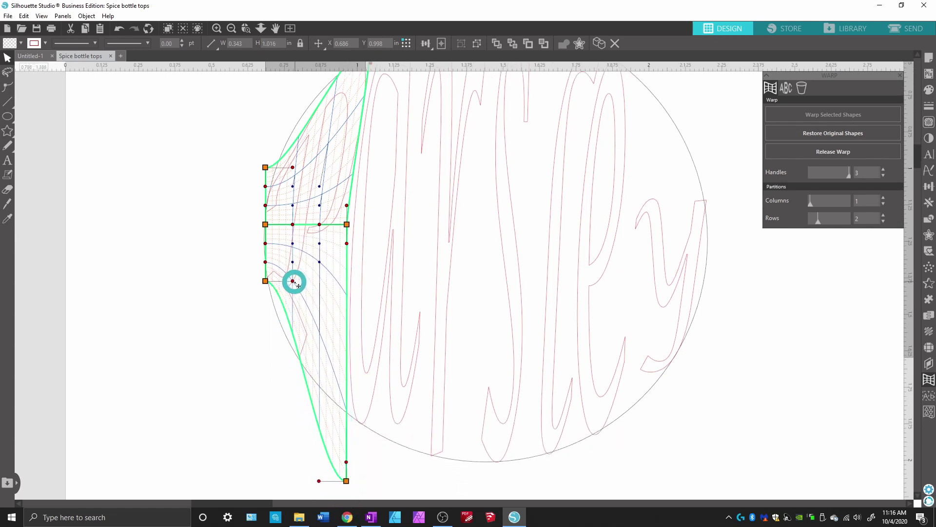
pyautogui.moveTo(297, 284); pyautogui.dragTo(265, 318)
pyautogui.moveTo(346, 481); pyautogui.dragTo(363, 425)
pyautogui.scroll(2, 370, 297)
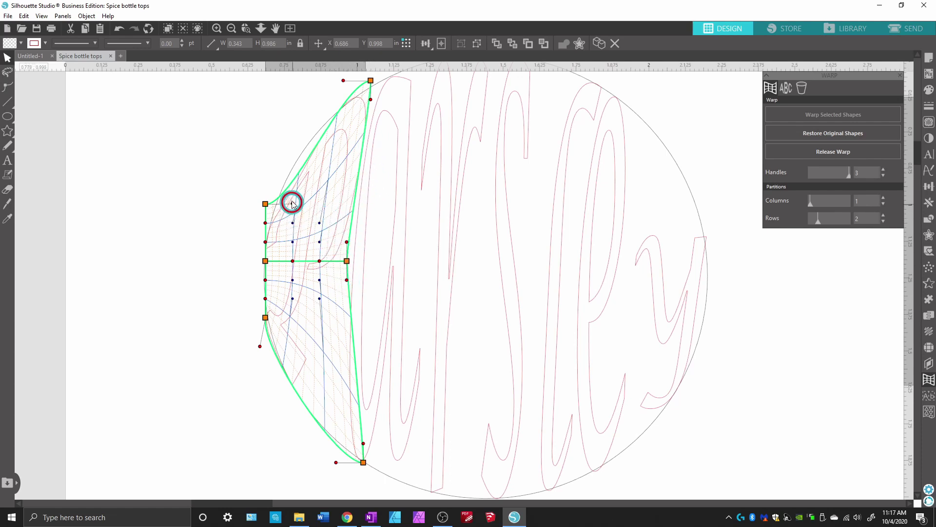
# Curve the upper edge of the "P" warp along the circle outline using its two curve handles, to about 0.97 in tall
pyautogui.moveTo(291, 203); pyautogui.dragTo(259, 181)
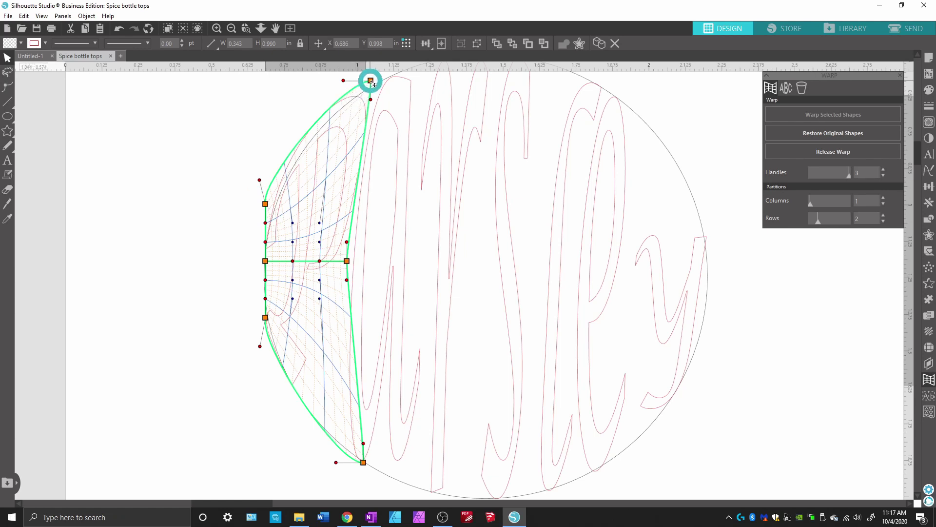
pyautogui.moveTo(343, 82); pyautogui.dragTo(345, 103)
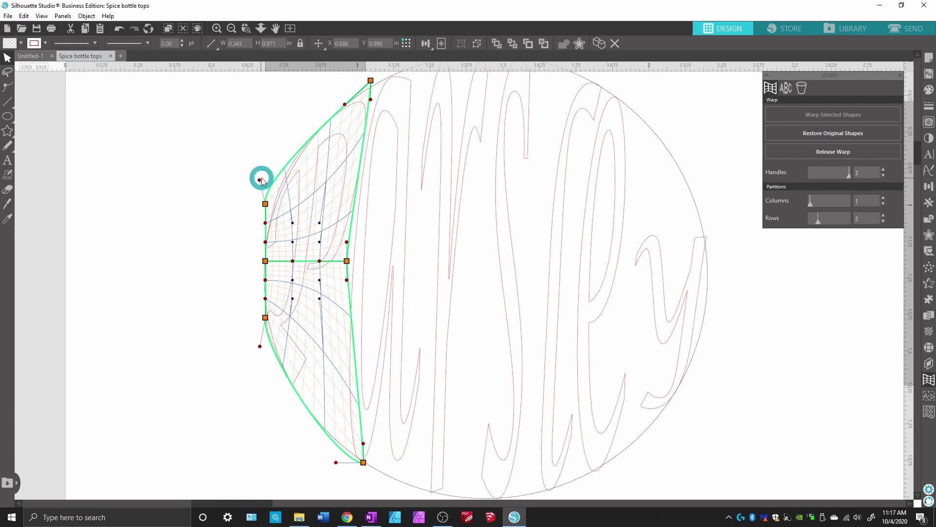
pyautogui.moveTo(260, 181); pyautogui.dragTo(266, 180)
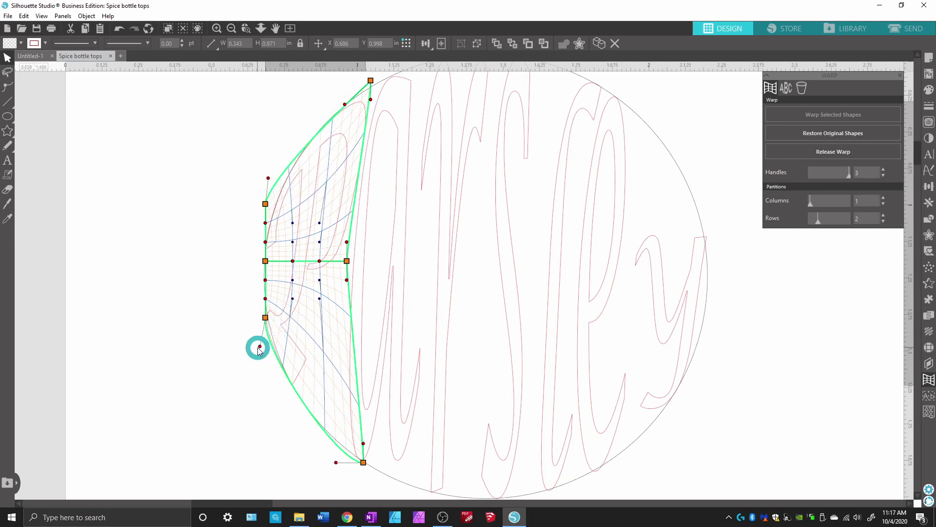
# Refine the lower edge of the "P" warp by nudging its lower-left corner inward and adjusting both curve handles, to about 0.98 in tall
pyautogui.moveTo(260, 346); pyautogui.dragTo(263, 349)
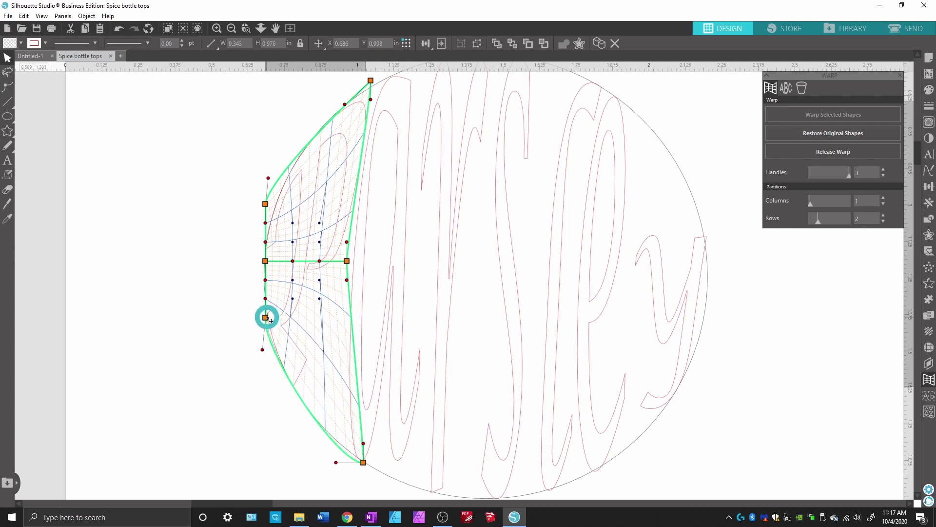
pyautogui.moveTo(266, 318); pyautogui.dragTo(268, 316)
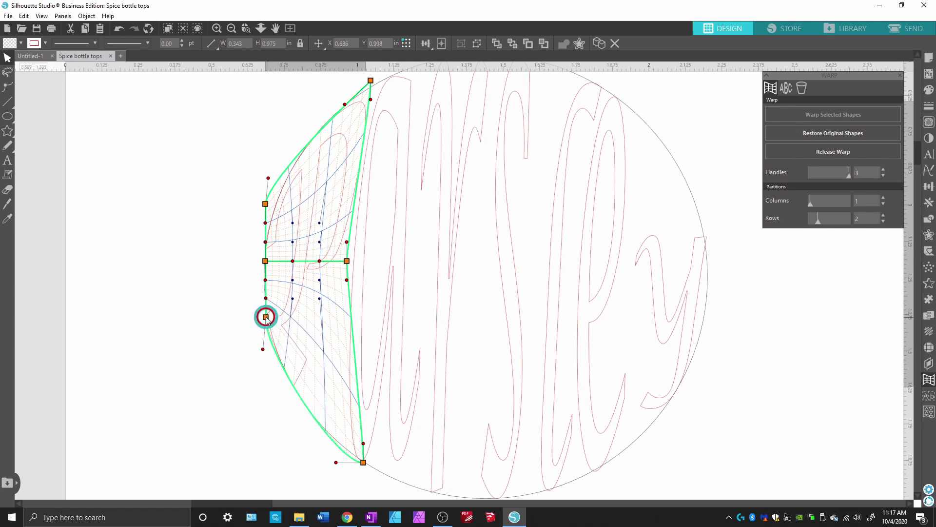
pyautogui.click(335, 462)
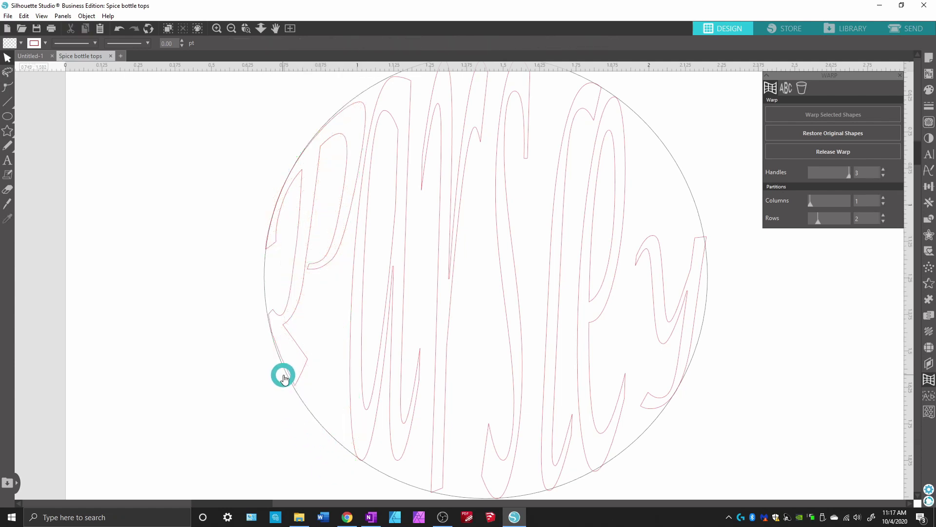
pyautogui.click(302, 375)
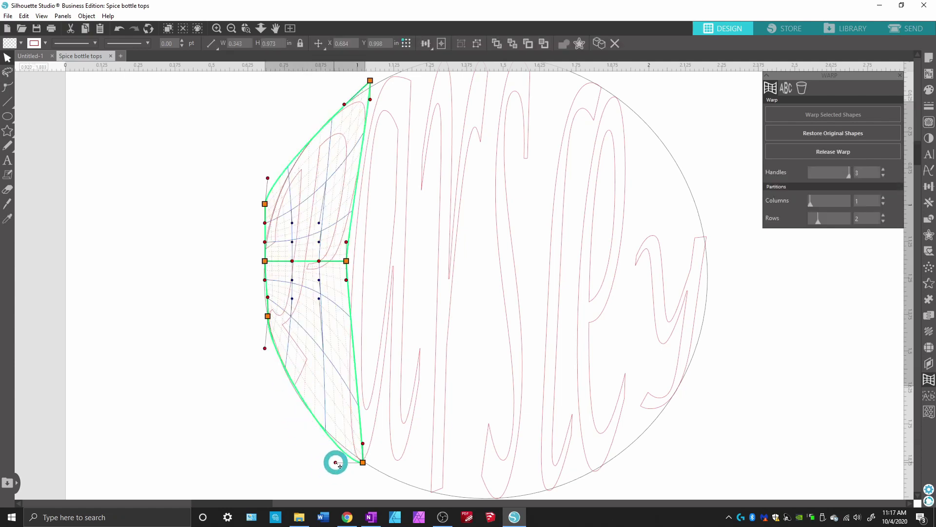
pyautogui.moveTo(336, 462); pyautogui.dragTo(331, 470)
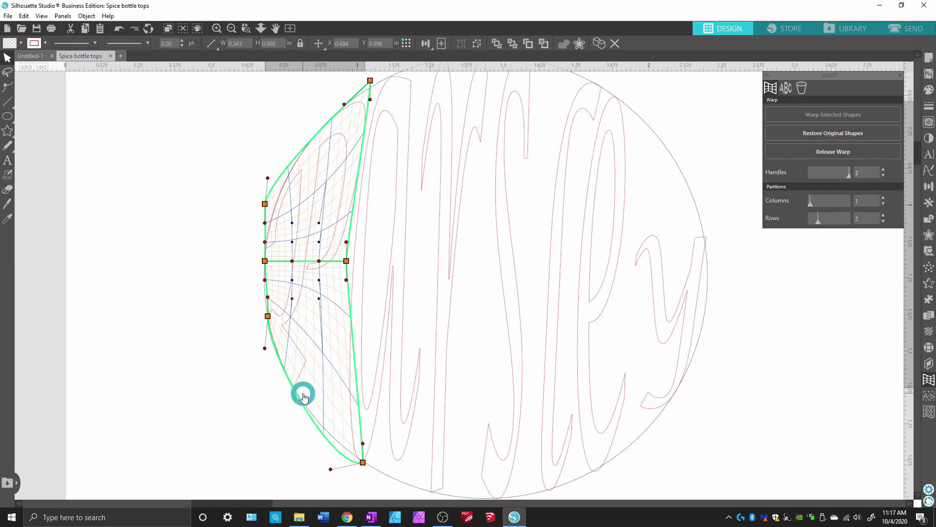
# Apply a warp to the "a" and pull its lower-right corner down to the circle outline, to about 1.38 in tall
pyautogui.scroll(2, 307, 386)
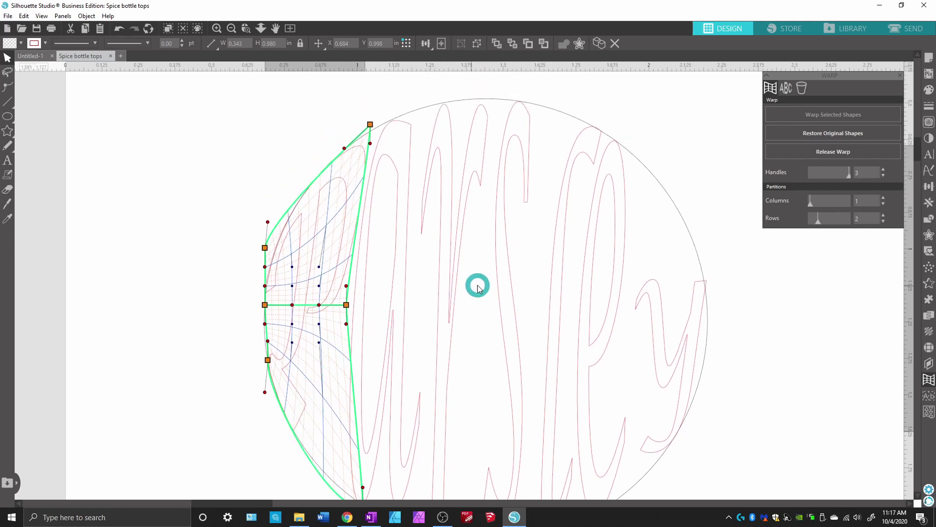
pyautogui.scroll(-1, 477, 285)
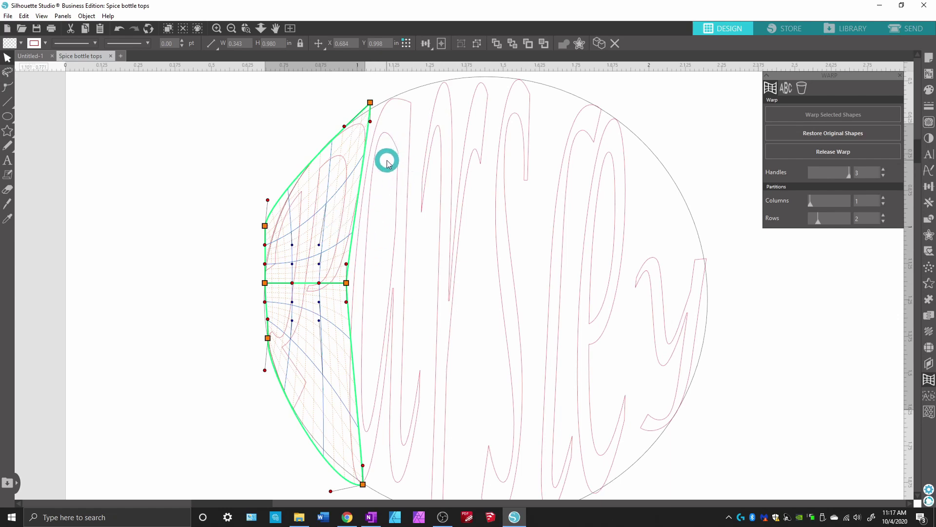
pyautogui.scroll(1, 403, 165)
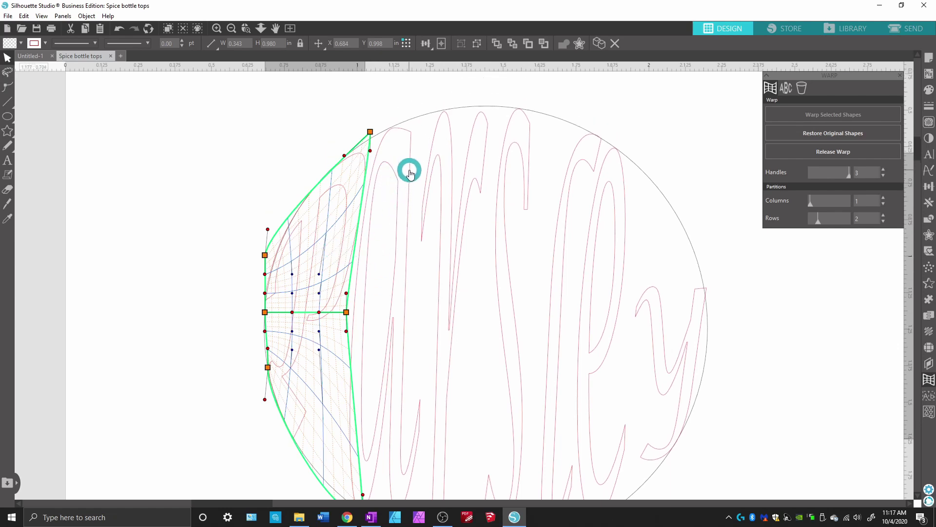
pyautogui.click(410, 169)
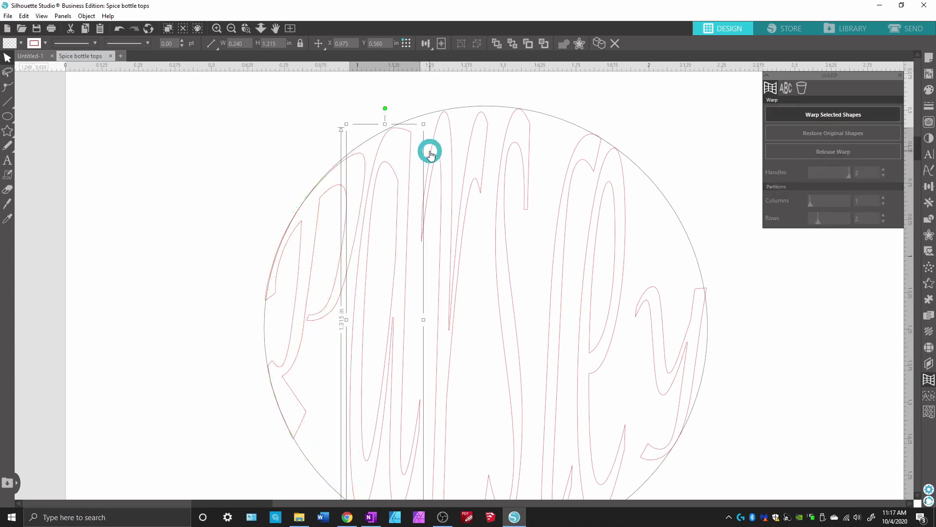
pyautogui.scroll(-2, 430, 243)
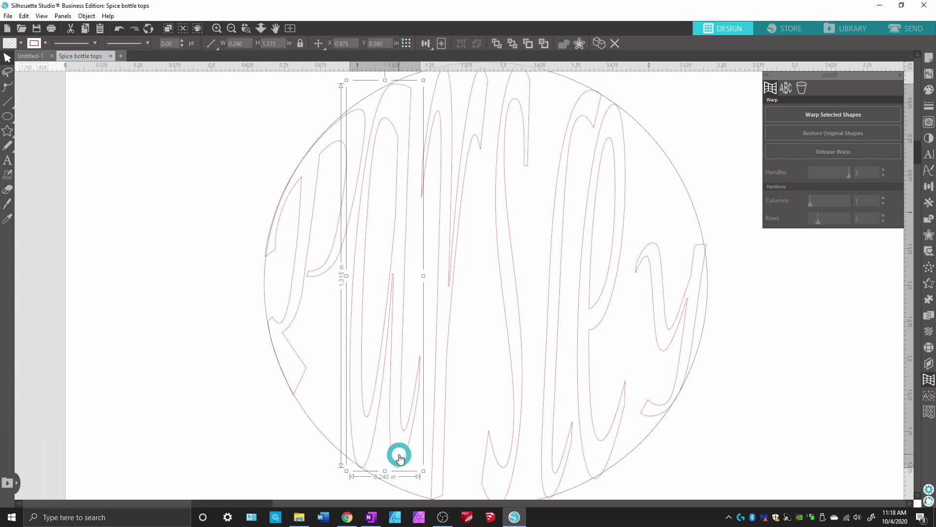
pyautogui.click(819, 115)
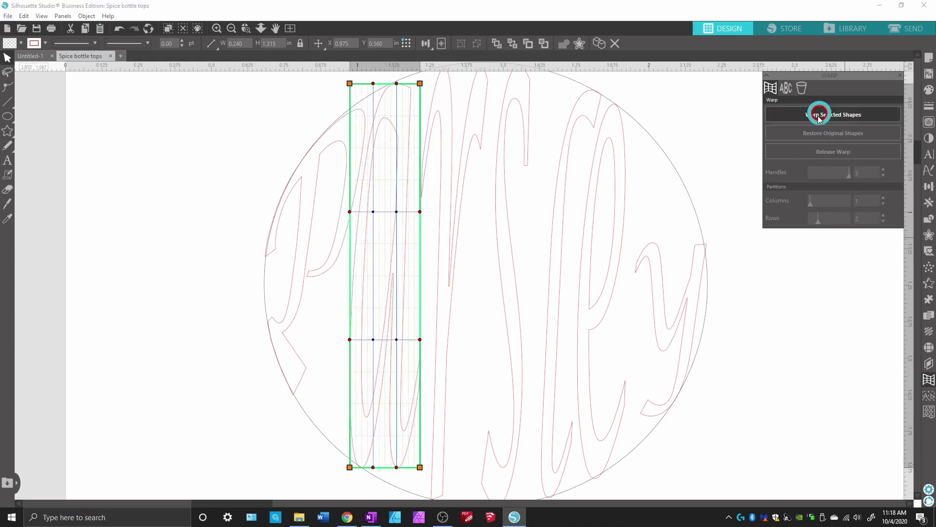
pyautogui.scroll(-2, 502, 356)
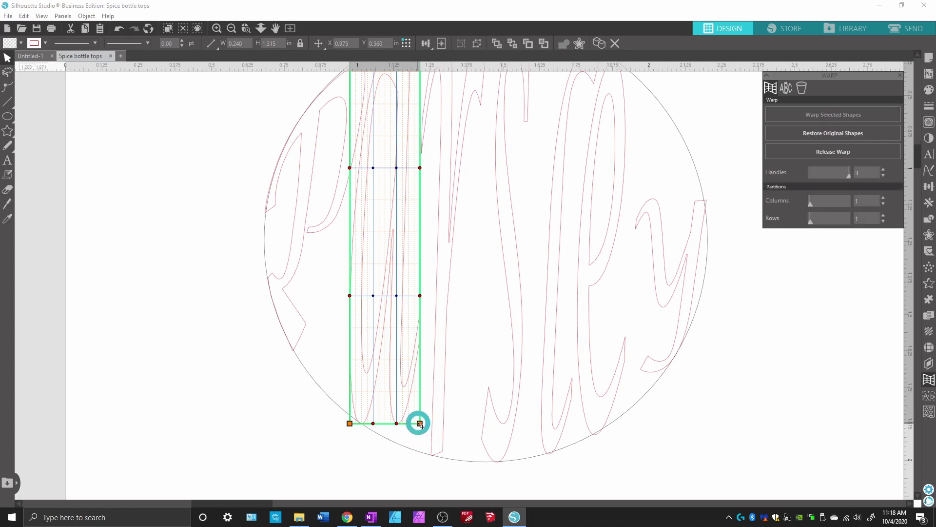
pyautogui.moveTo(420, 424); pyautogui.dragTo(419, 450)
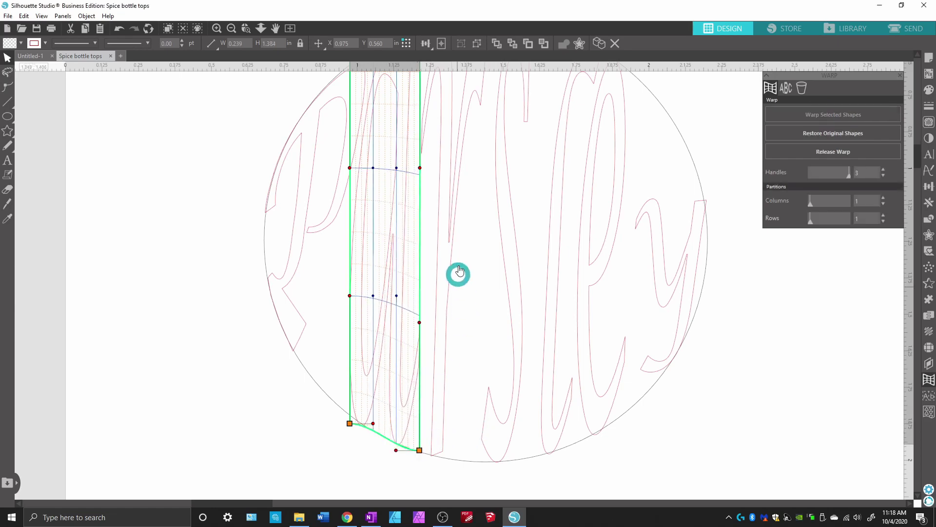
# Raise the upper-right warp corner of the "a" and shape its upper edge along the circle, to about 0.24 in wide and 1.42 in tall
pyautogui.scroll(6, 459, 271)
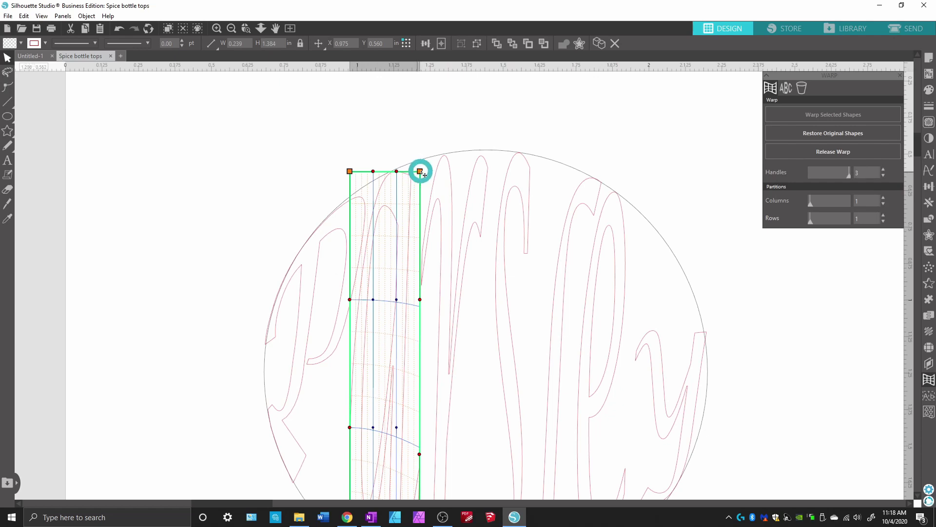
pyautogui.moveTo(422, 174); pyautogui.dragTo(369, 184)
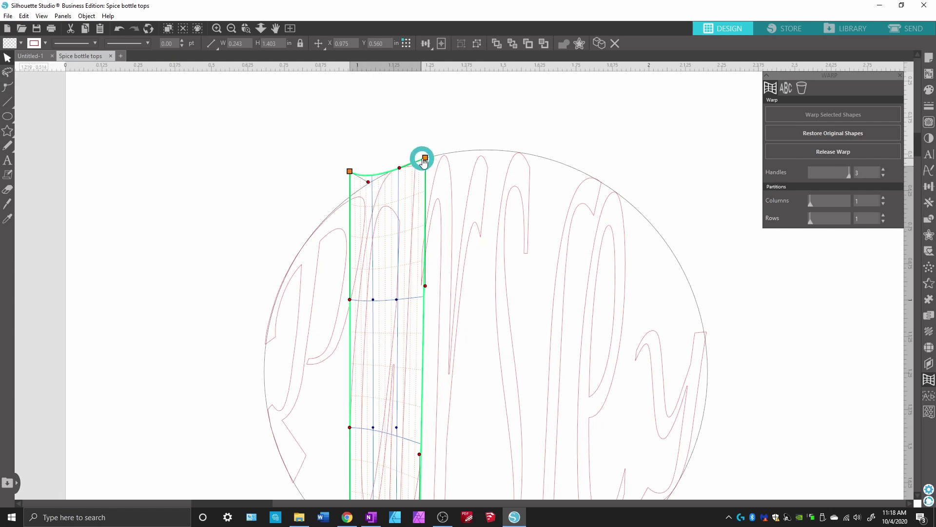
pyautogui.moveTo(425, 159); pyautogui.dragTo(399, 168)
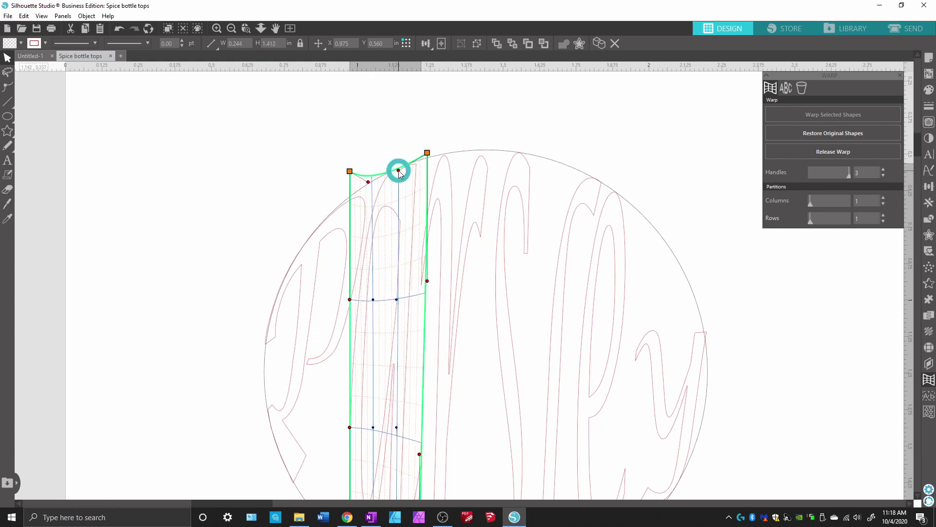
pyautogui.scroll(1, 451, 205)
pyautogui.click(378, 155)
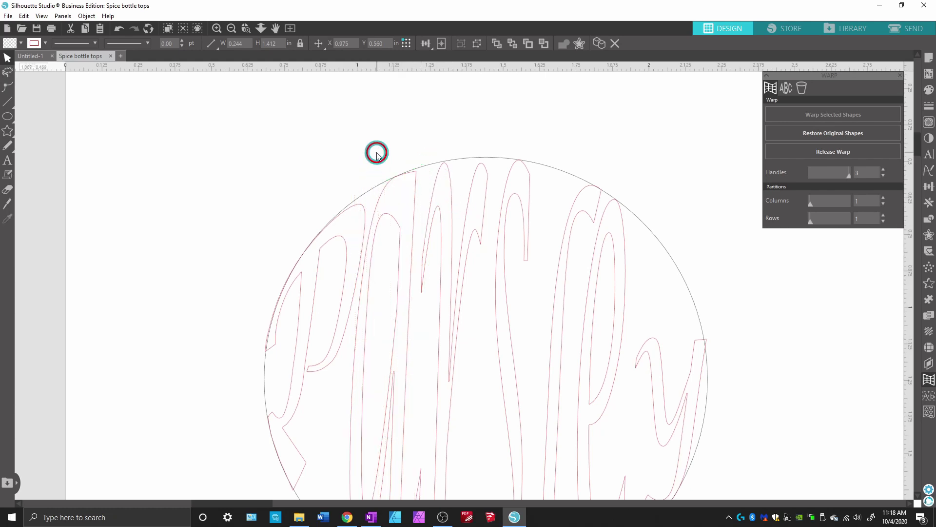
pyautogui.click(414, 197)
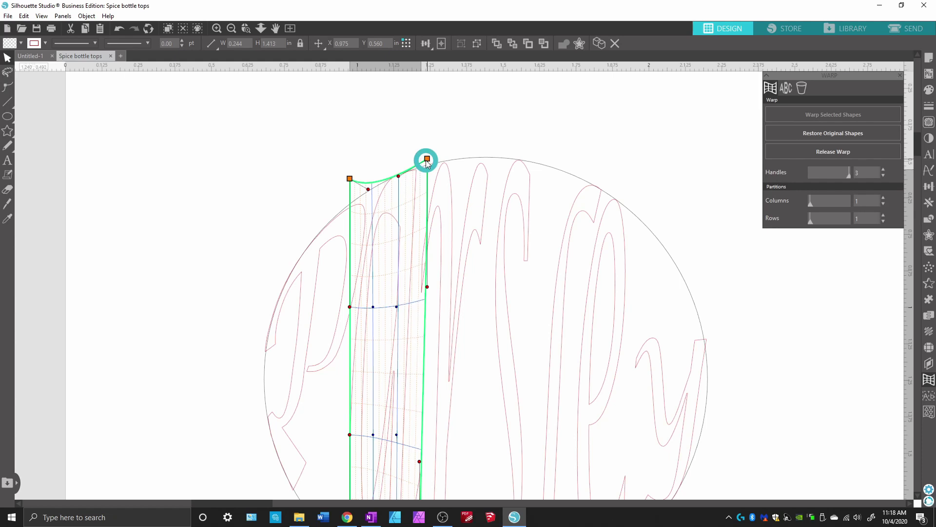
pyautogui.scroll(-5, 453, 193)
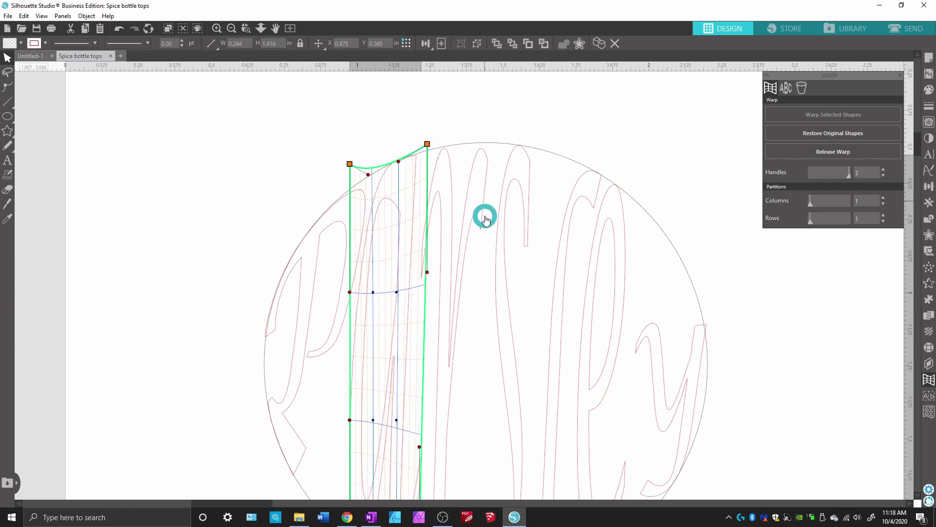
pyautogui.scroll(2, 481, 218)
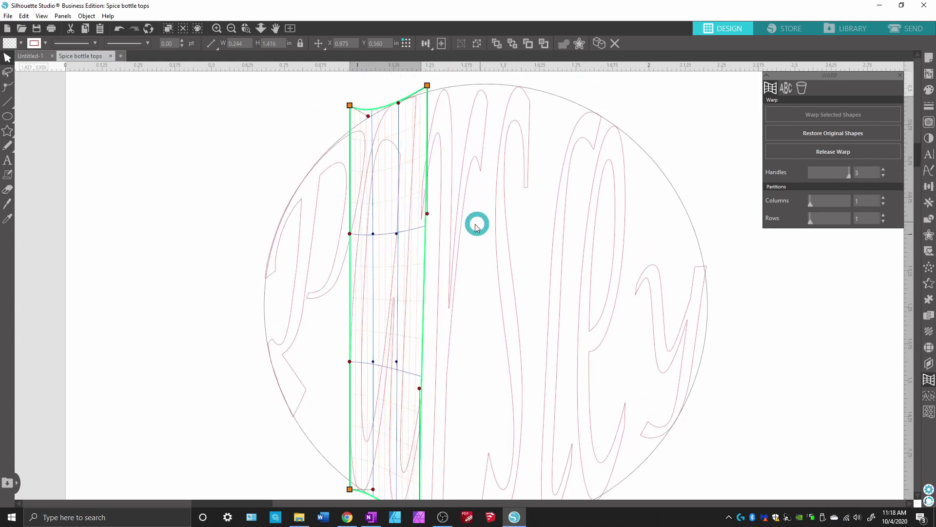
# Stretch the "r" slightly upward toward the circle outline, to about 1.49 in tall
pyautogui.click(447, 192)
pyautogui.scroll(-1, 506, 228)
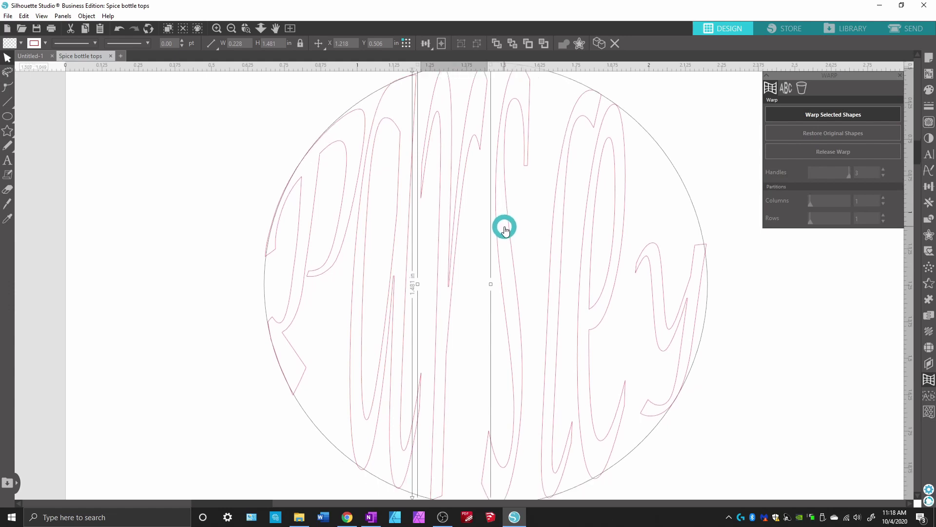
pyautogui.scroll(2, 506, 229)
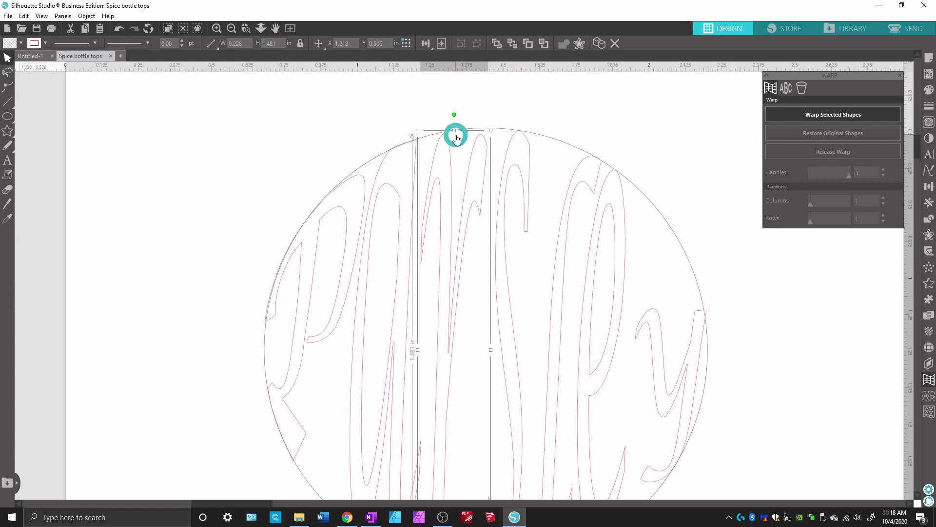
pyautogui.moveTo(454, 129); pyautogui.dragTo(454, 127)
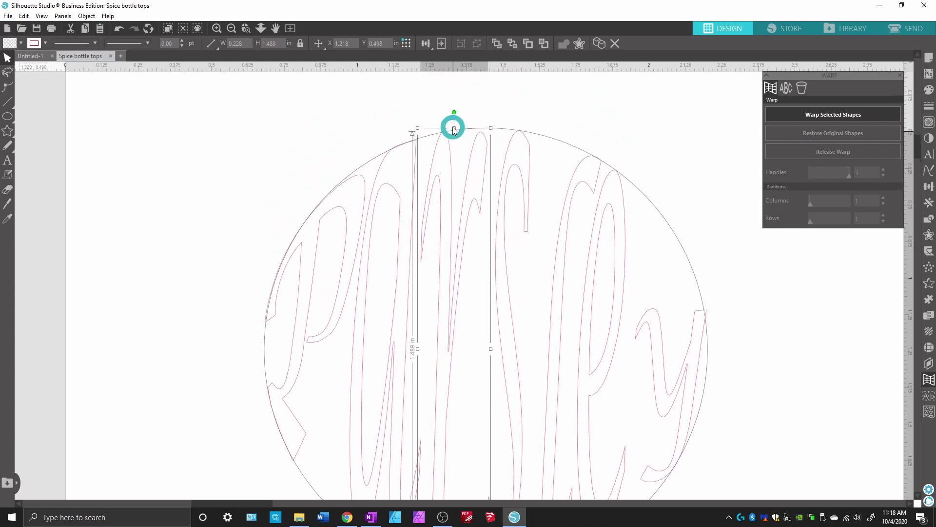
# Apply a warp to the "r" and raise its upper-right corner to the circle outline, to about 1.51 in tall
pyautogui.click(825, 117)
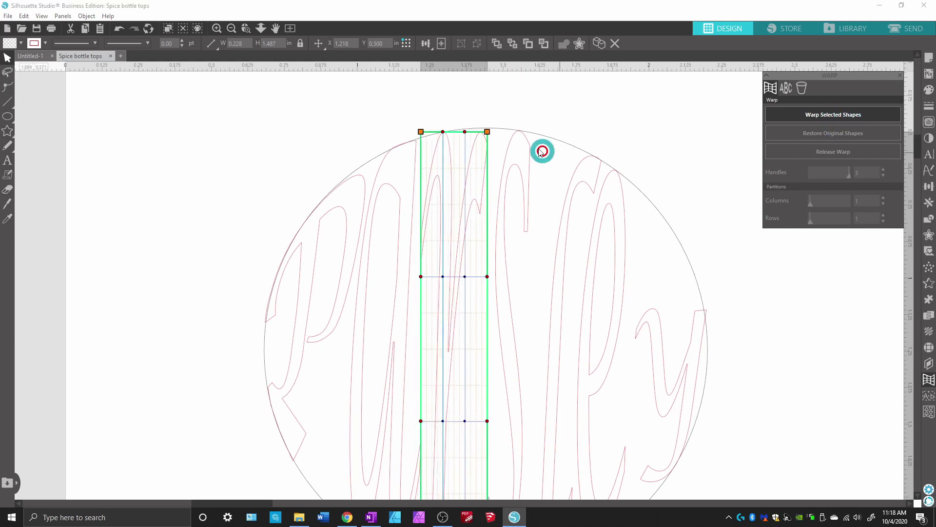
pyautogui.moveTo(488, 132); pyautogui.dragTo(488, 126)
pyautogui.scroll(-2, 465, 263)
pyautogui.scroll(-2, 466, 265)
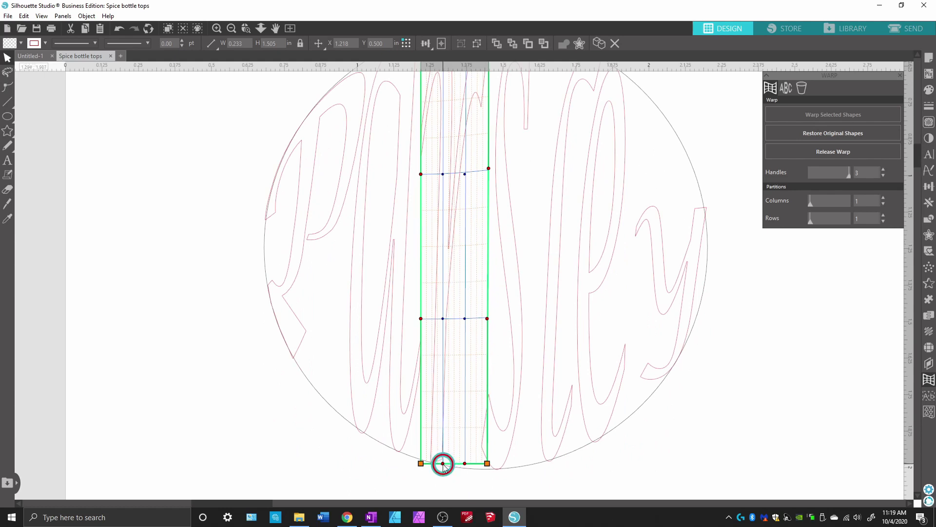
# Curve the lower edge of the "r" warp along the circle and raise its lower-left corner, to about 0.24 in wide
pyautogui.moveTo(443, 463); pyautogui.dragTo(448, 433)
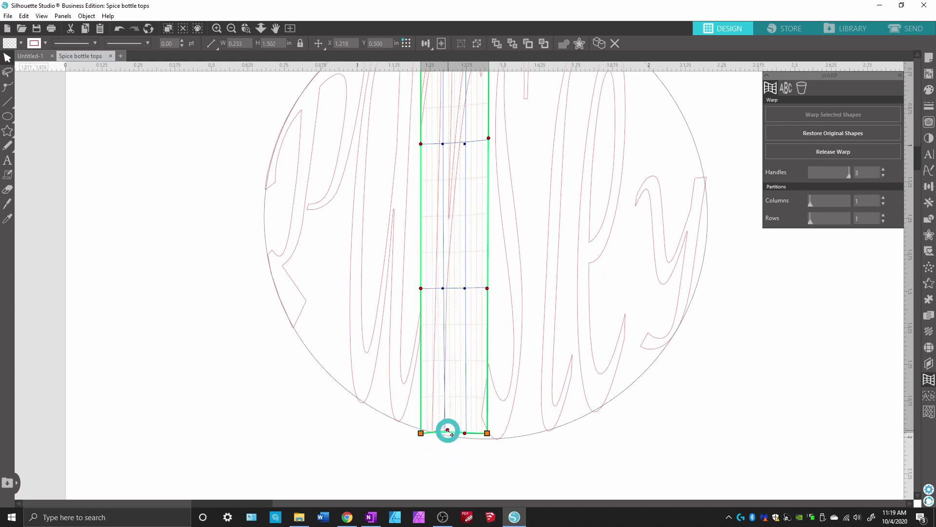
pyautogui.moveTo(445, 442); pyautogui.dragTo(443, 488)
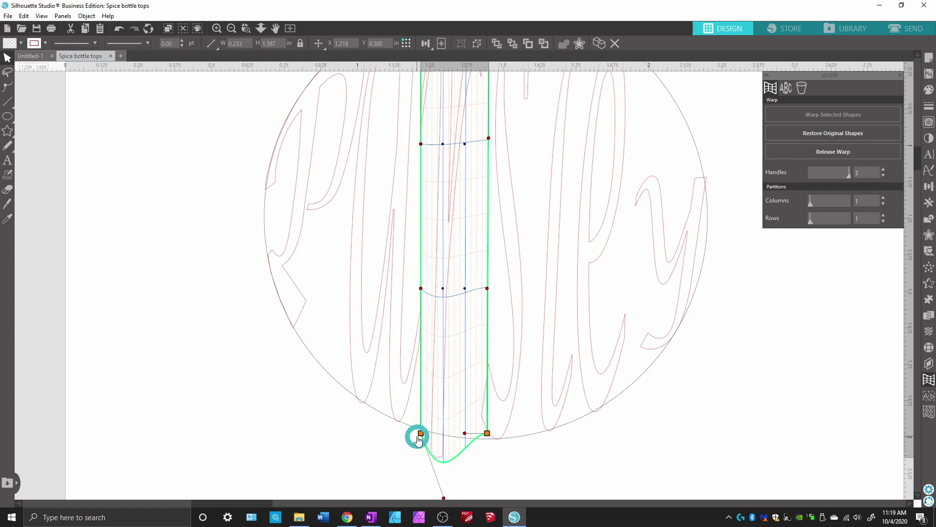
pyautogui.moveTo(421, 433); pyautogui.dragTo(419, 408)
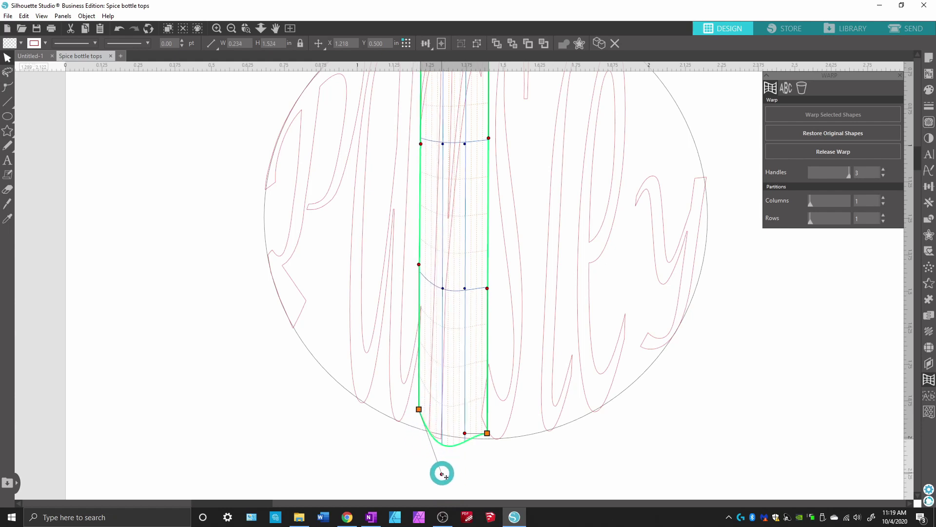
pyautogui.moveTo(441, 471); pyautogui.dragTo(445, 454)
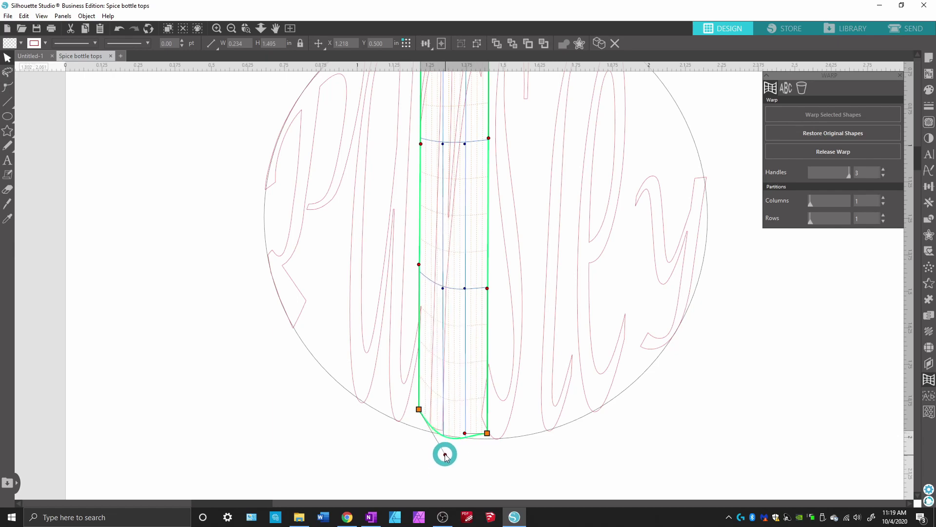
pyautogui.moveTo(420, 410); pyautogui.dragTo(417, 414)
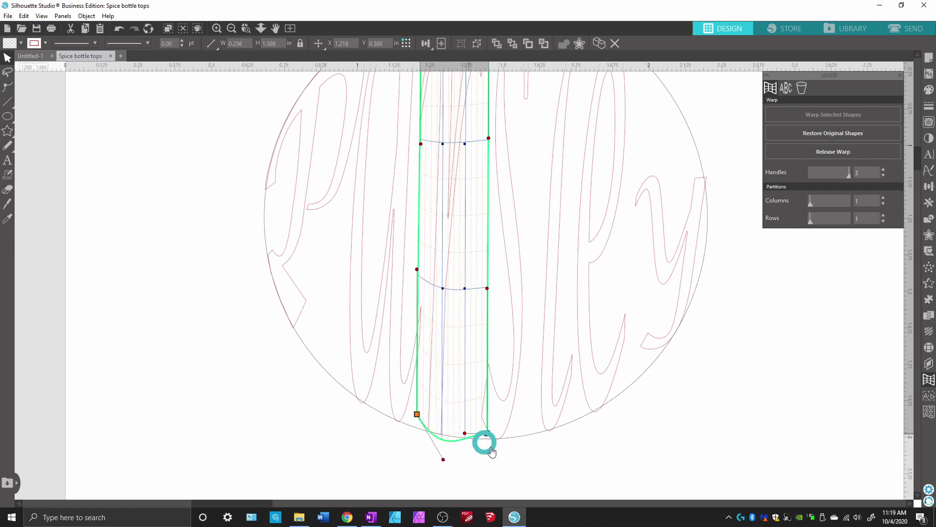
# Compare the upper and lower ends of the warped "r" with the circle outline and deselect the letter
pyautogui.scroll(3, 511, 366)
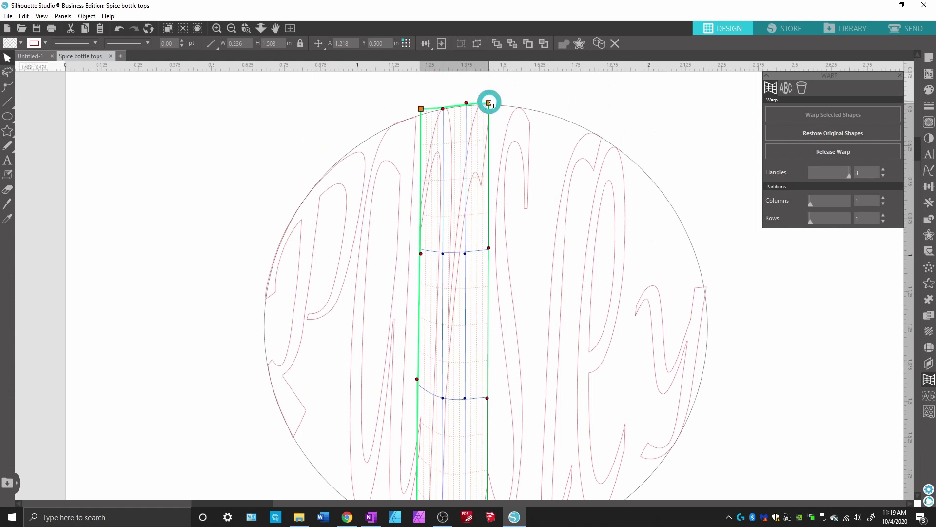
pyautogui.scroll(2, 455, 152)
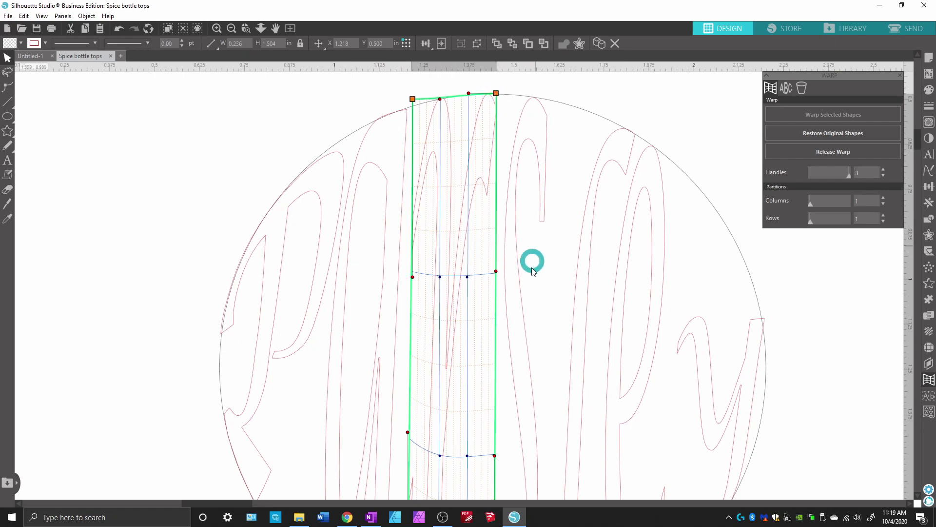
pyautogui.scroll(-5, 533, 265)
pyautogui.scroll(5, 537, 265)
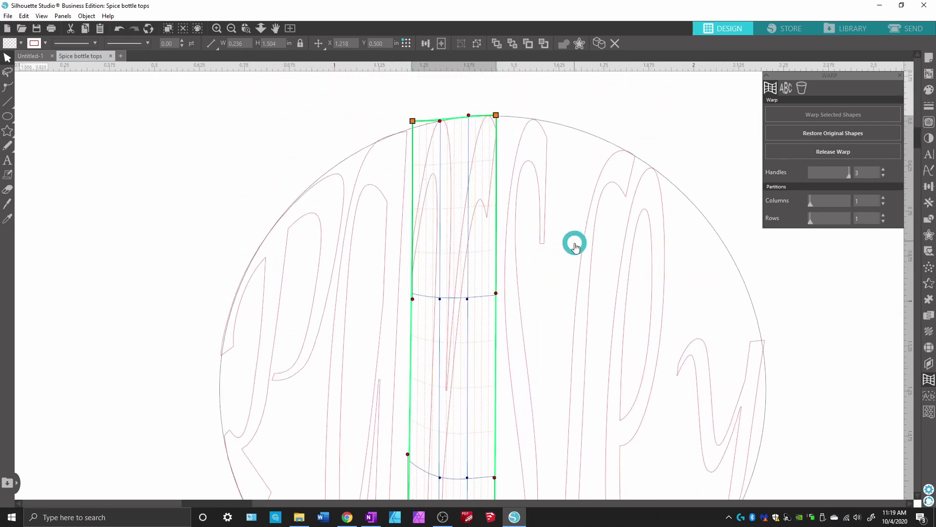
pyautogui.scroll(-5, 573, 242)
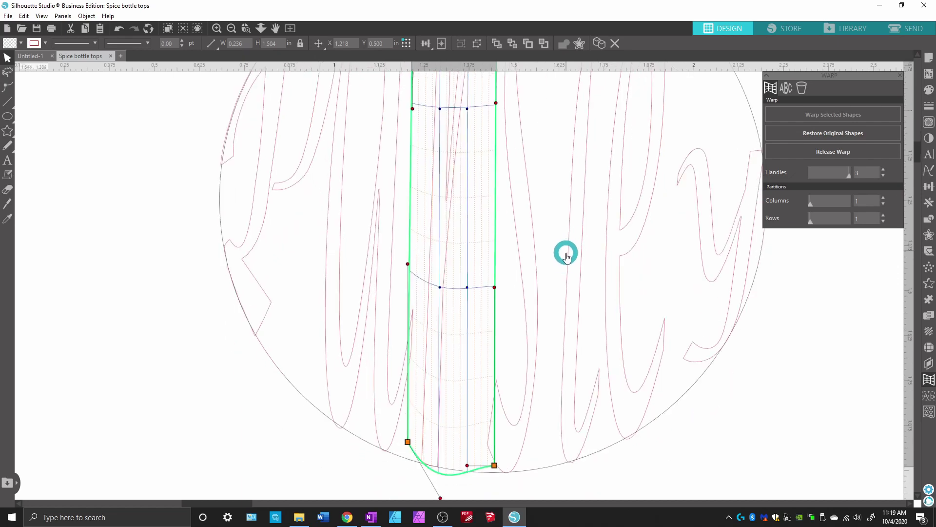
pyautogui.click(535, 455)
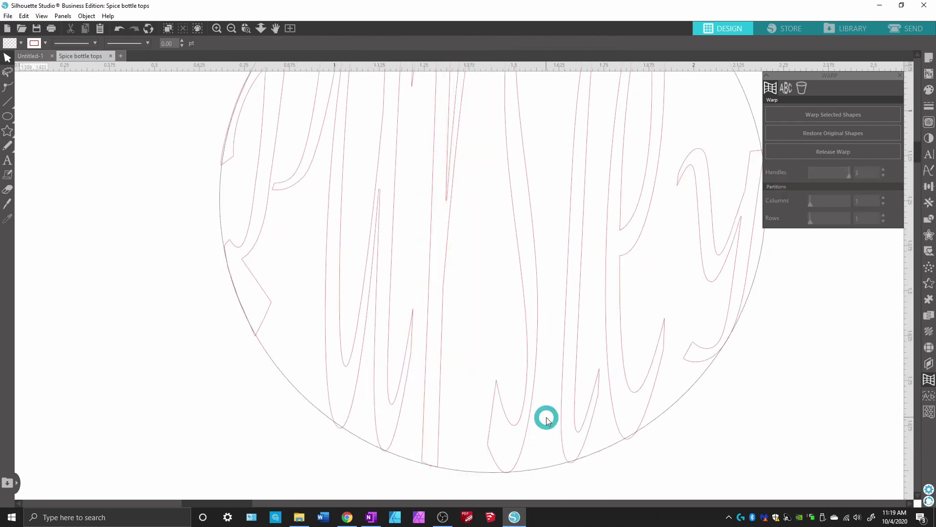
pyautogui.scroll(2, 539, 335)
pyautogui.scroll(4, 539, 336)
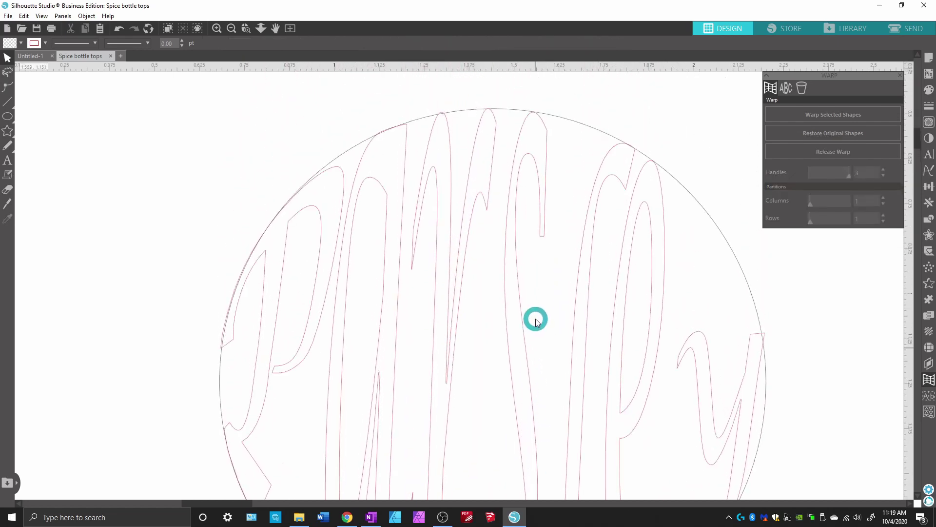
pyautogui.scroll(-3, 536, 322)
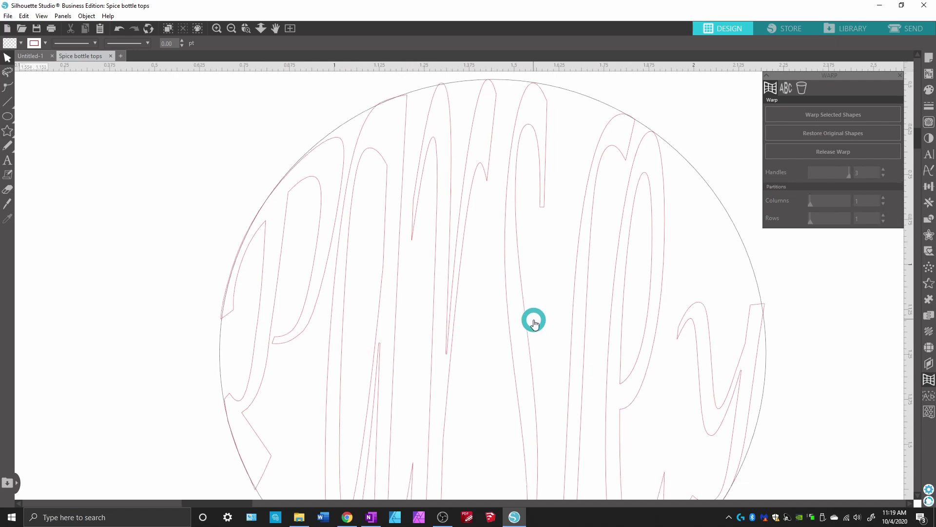
pyautogui.scroll(3, 525, 315)
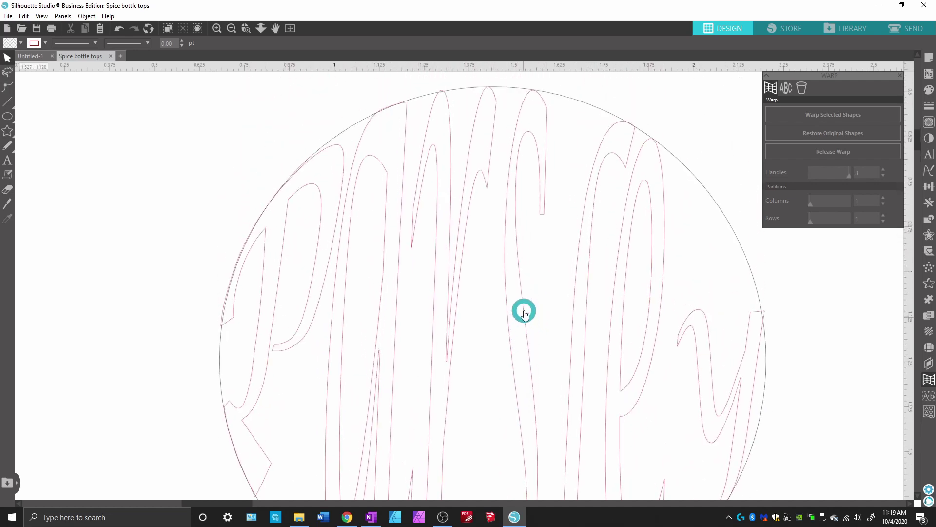
# Apply a warp to the "l" and pull its upper-left corner up and outward past the circle, to about 0.22 in wide and 1.41 in tall
pyautogui.click(588, 198)
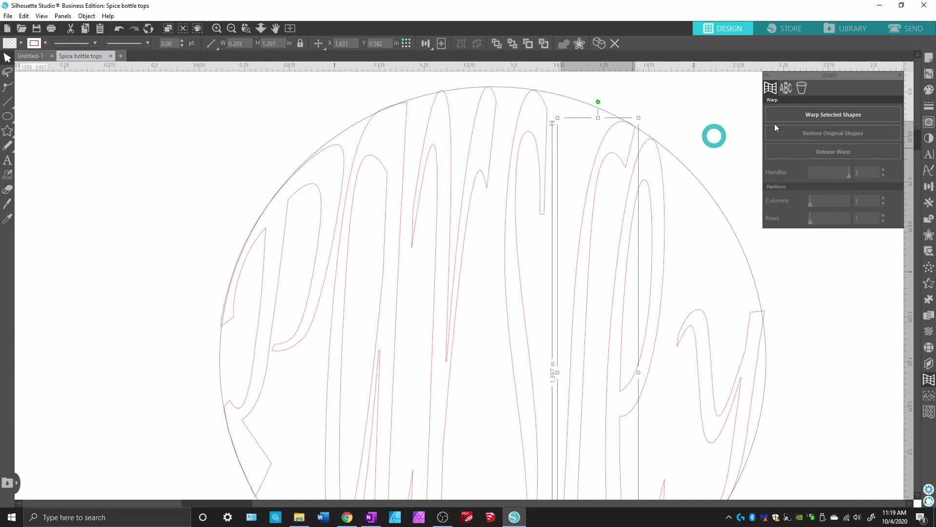
pyautogui.click(826, 116)
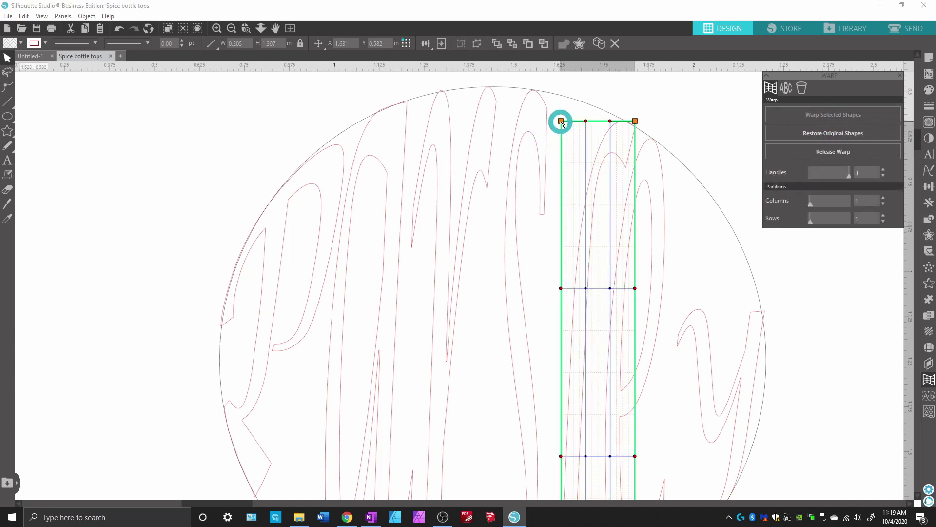
pyautogui.moveTo(562, 122); pyautogui.dragTo(529, 80)
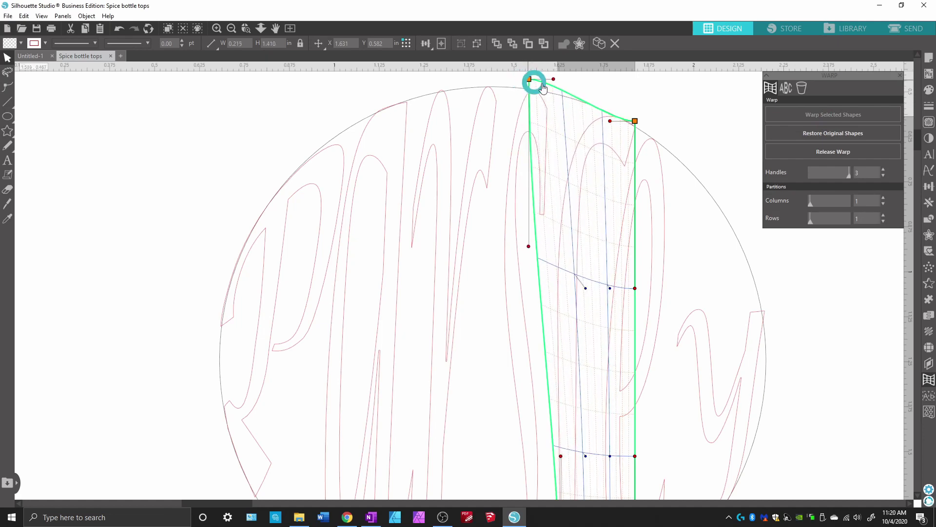
pyautogui.scroll(-3, 638, 288)
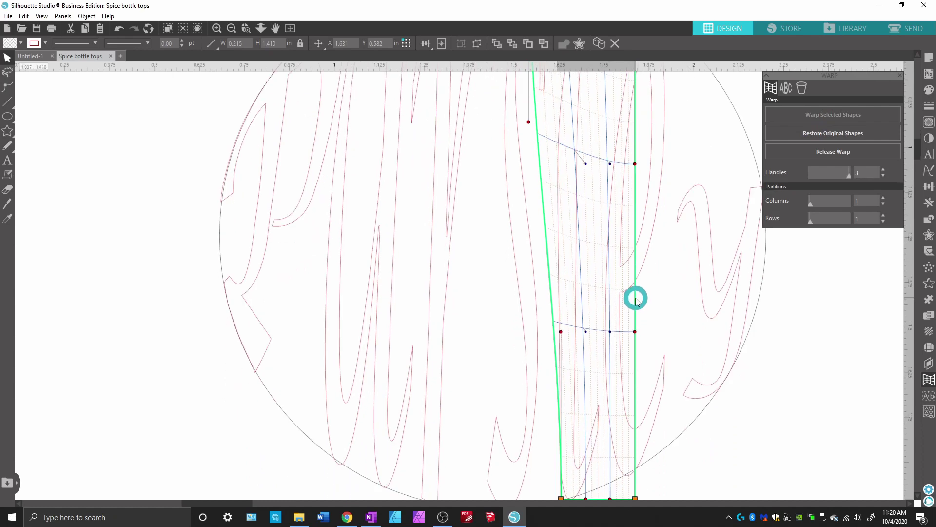
pyautogui.scroll(3, 634, 296)
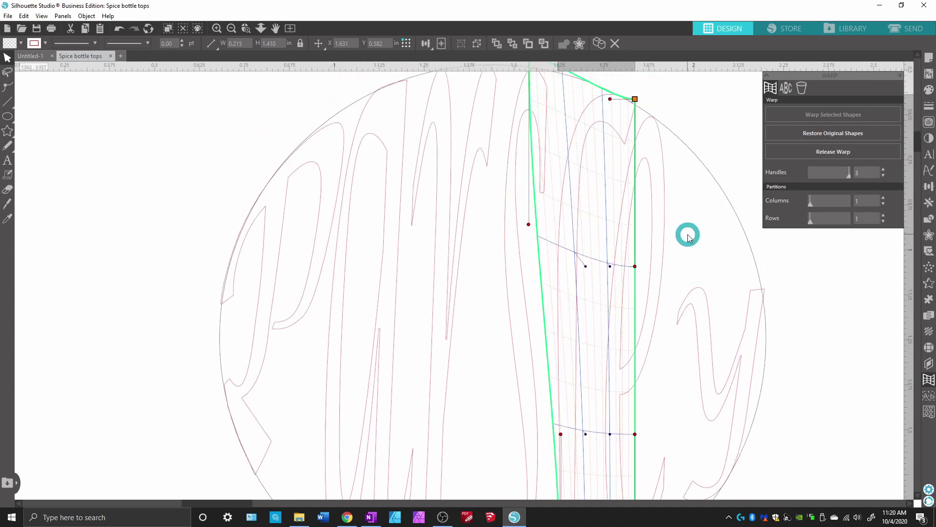
pyautogui.click(686, 236)
pyautogui.scroll(-2, 693, 272)
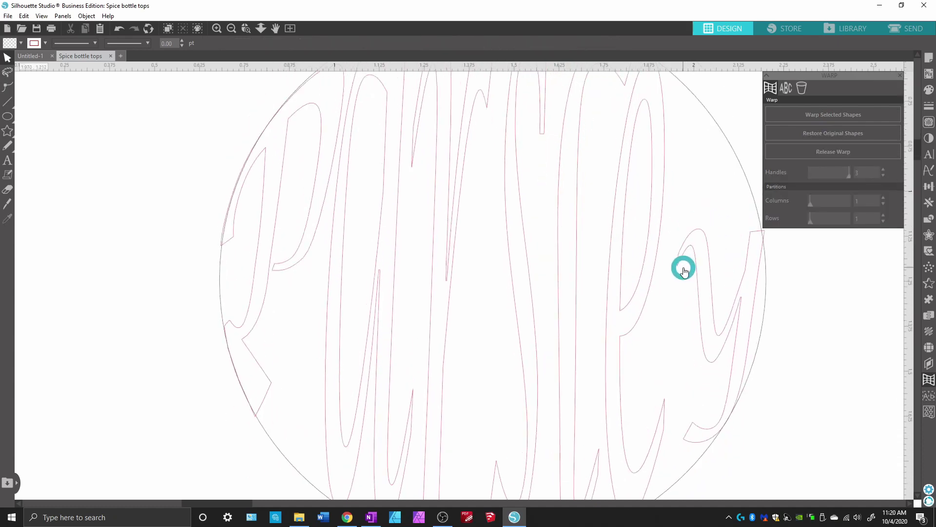
pyautogui.scroll(2, 684, 271)
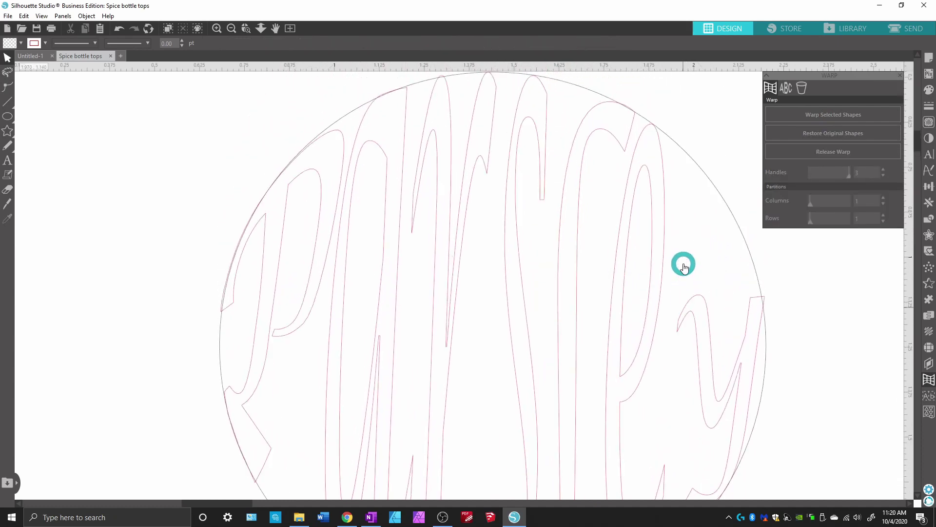
# Apply a warp to the "y", raise its upper-left corner and curve its upper edge along the circle, to about 0.24 in wide and 0.96 in tall
pyautogui.click(694, 330)
pyautogui.click(832, 114)
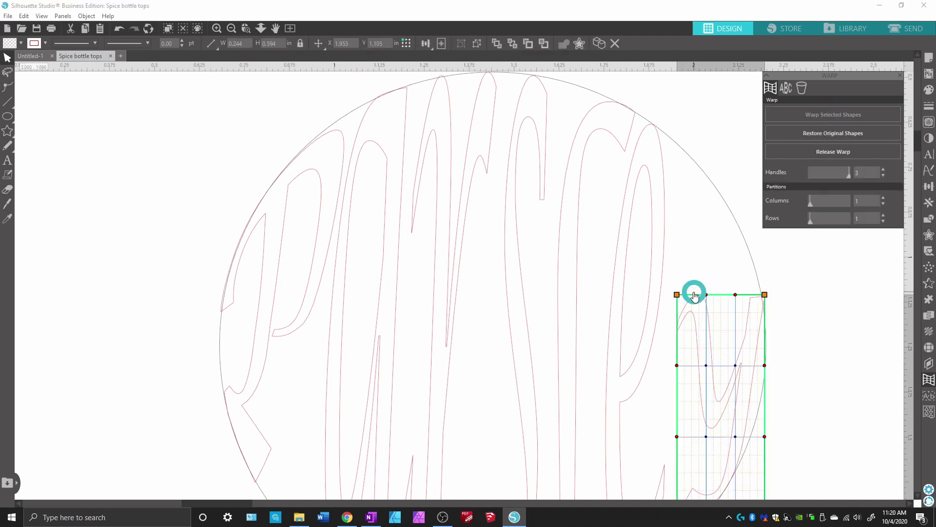
pyautogui.moveTo(677, 294); pyautogui.dragTo(673, 141)
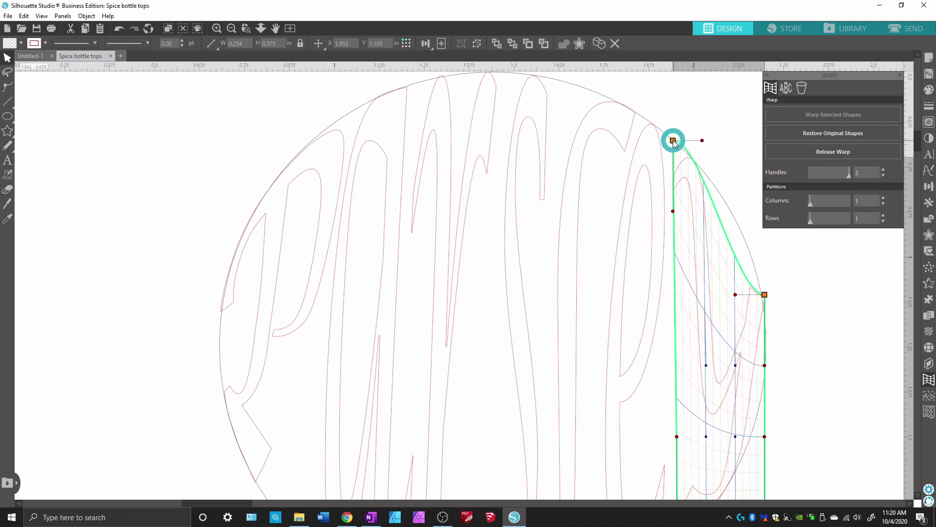
pyautogui.moveTo(736, 295); pyautogui.dragTo(760, 265)
pyautogui.click(764, 294)
pyautogui.click(757, 265)
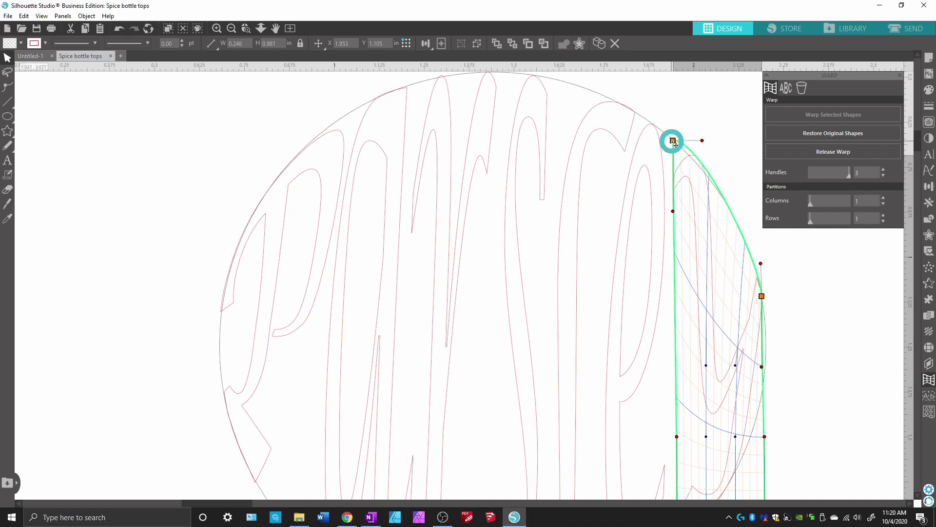
pyautogui.moveTo(672, 142); pyautogui.dragTo(674, 148)
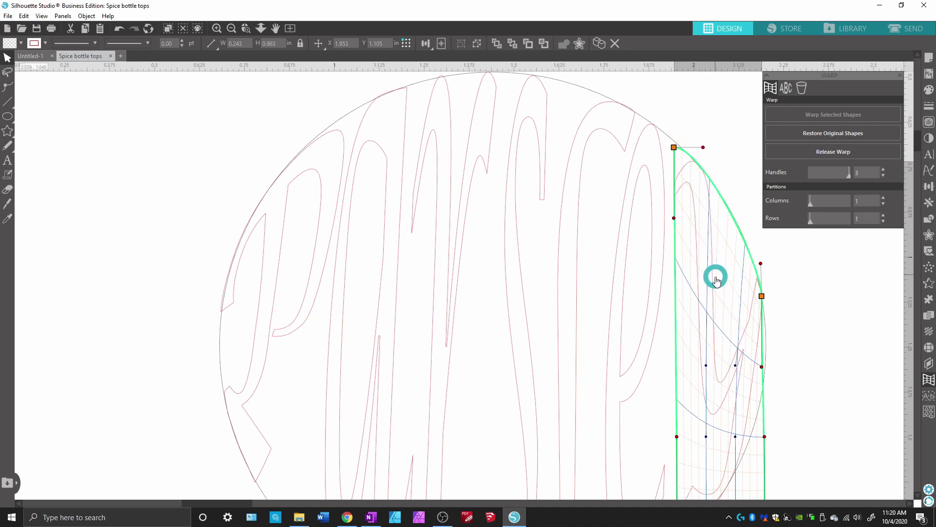
# Pull the lower-left warp corner of the "y" down and bulge its right edge out to the circle, to about 1.01 in tall
pyautogui.scroll(-3, 715, 274)
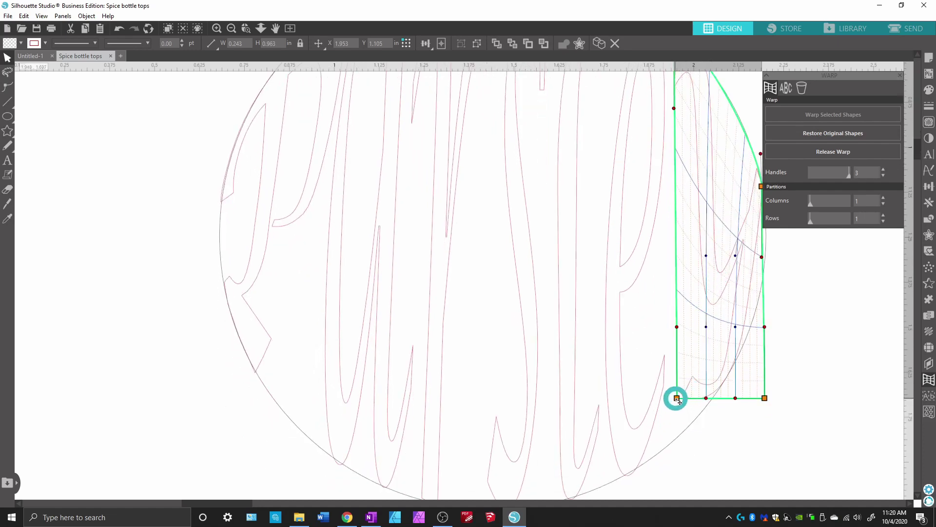
pyautogui.moveTo(678, 400); pyautogui.dragTo(667, 417)
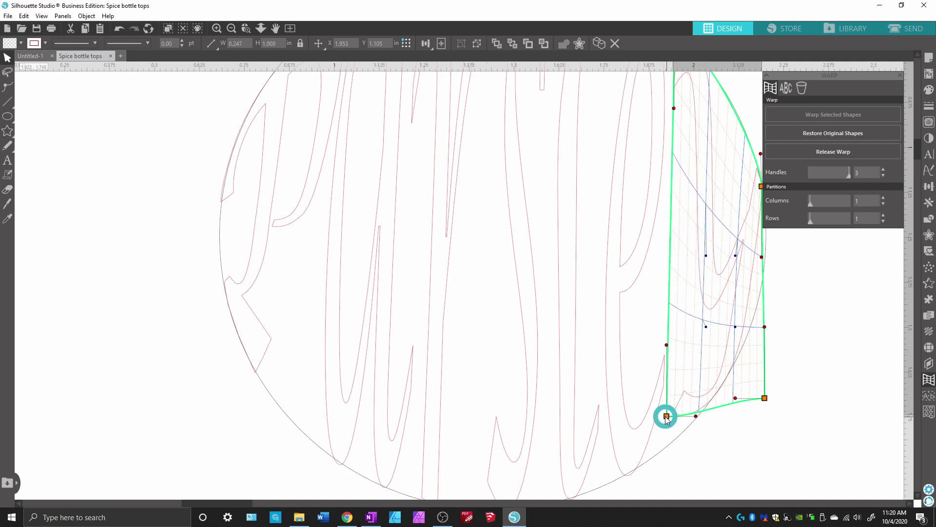
pyautogui.scroll(2, 796, 339)
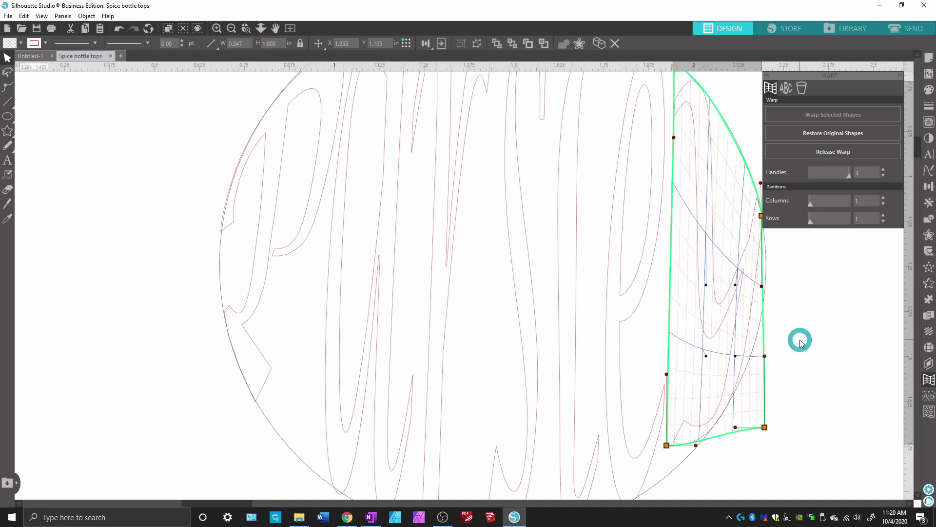
pyautogui.moveTo(765, 400); pyautogui.dragTo(775, 342)
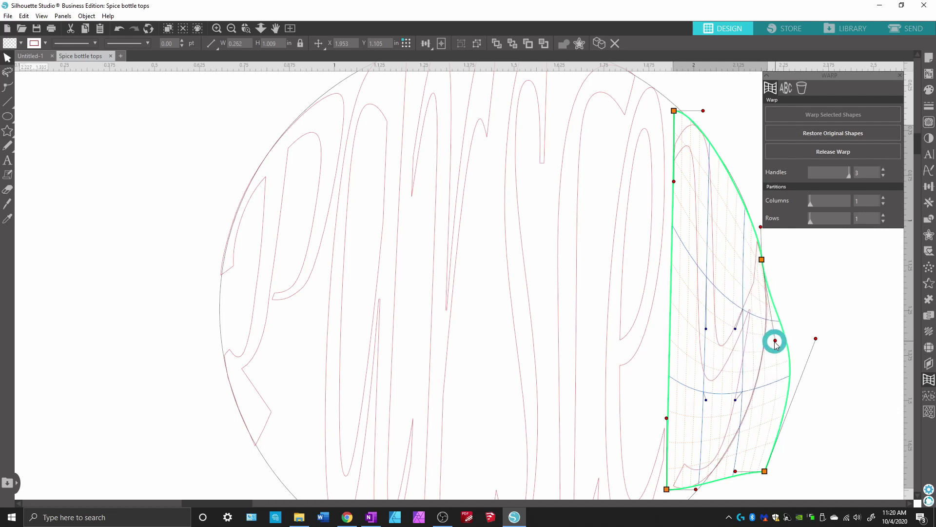
pyautogui.click(764, 261)
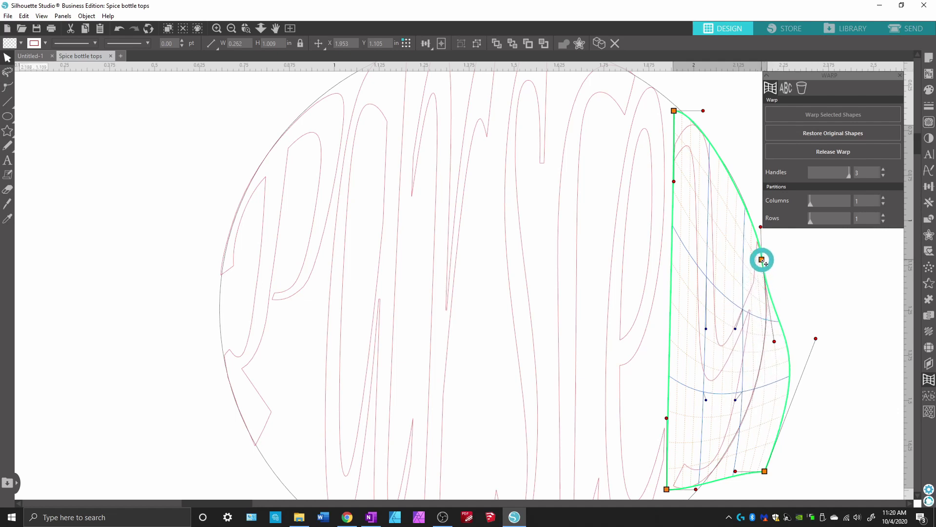
pyautogui.click(852, 408)
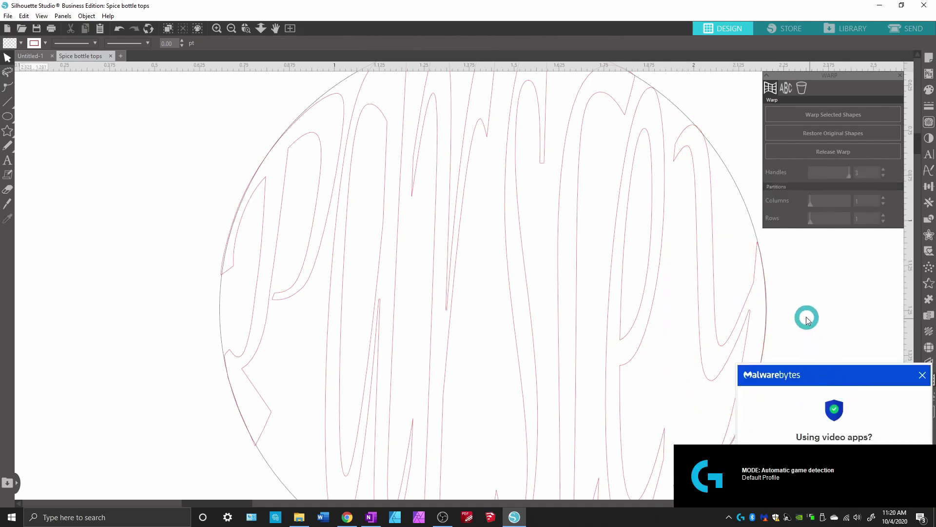
# Dismiss the Malwarebytes notification and check the fit of the warped "y" against the circle outline
pyautogui.click(921, 384)
pyautogui.click(848, 321)
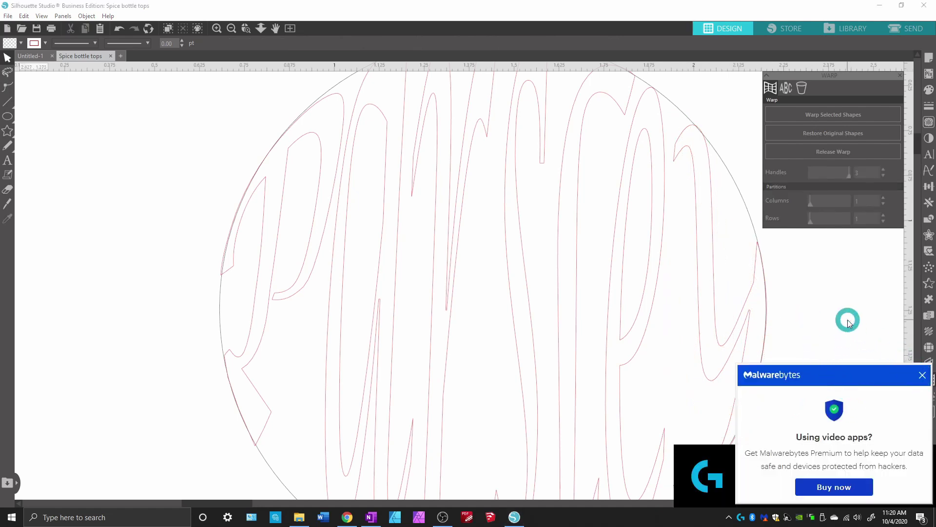
pyautogui.click(766, 357)
pyautogui.scroll(-1, 605, 325)
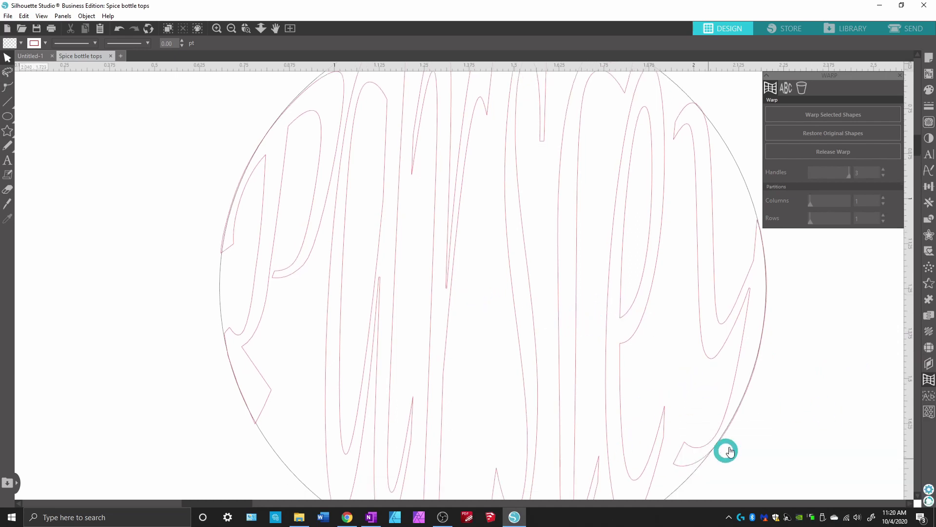
pyautogui.scroll(4, 458, 330)
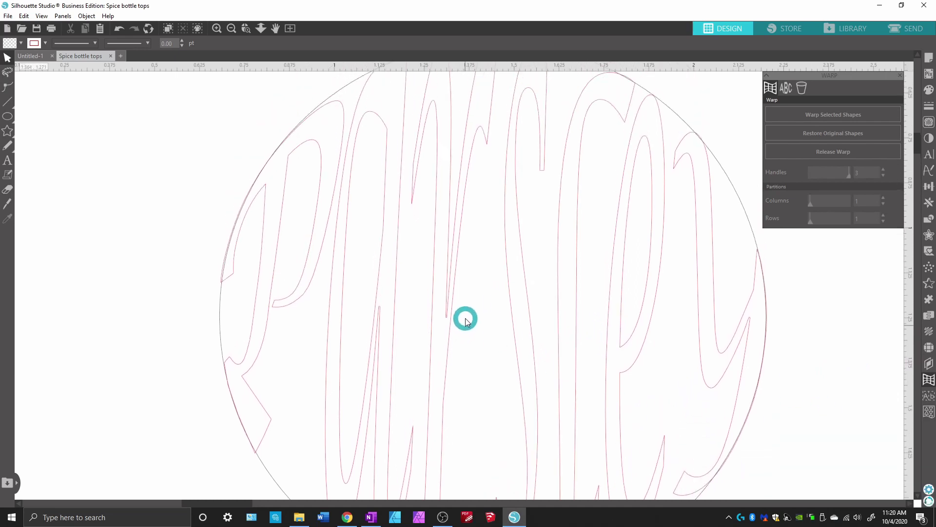
# Pull the upper-right warp corner of the "P" up and adjust its top curve to meet the circle, to about 0.35 in wide and 1.00 in tall
pyautogui.scroll(-9, 469, 319)
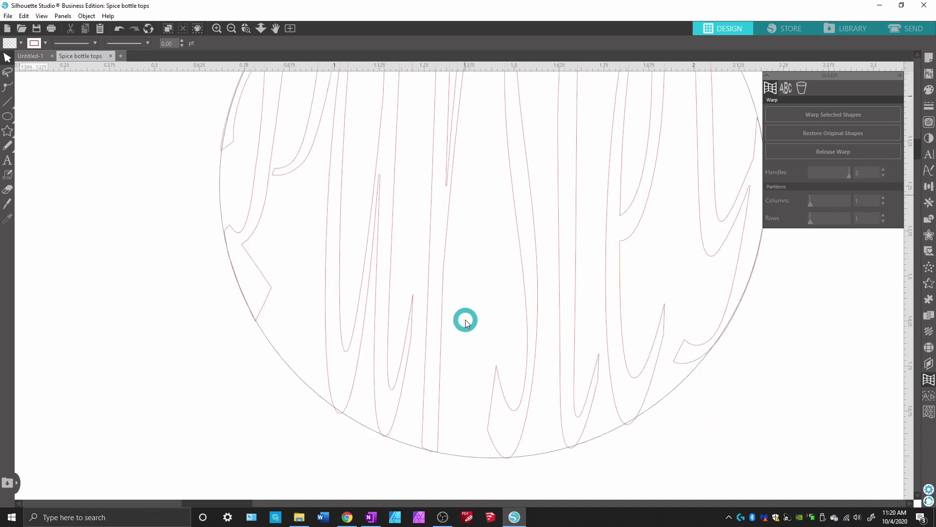
pyautogui.scroll(10, 470, 319)
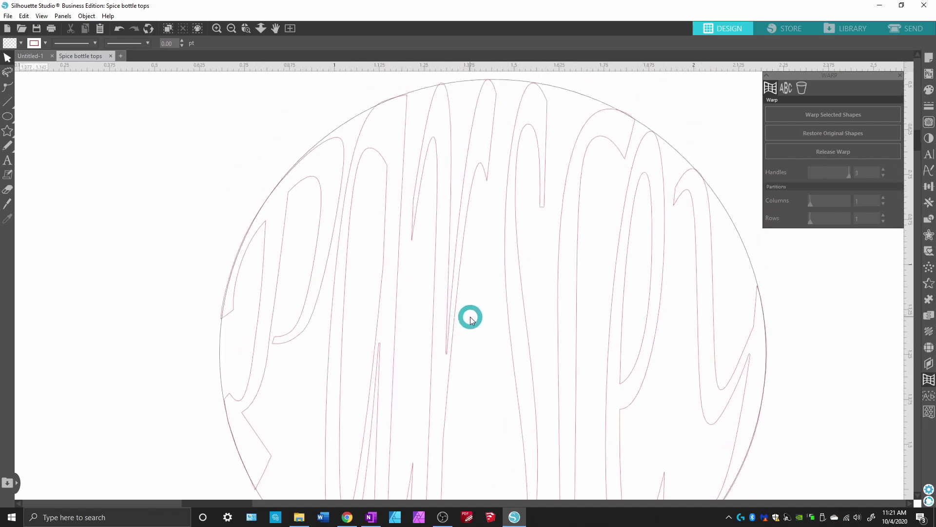
pyautogui.click(343, 185)
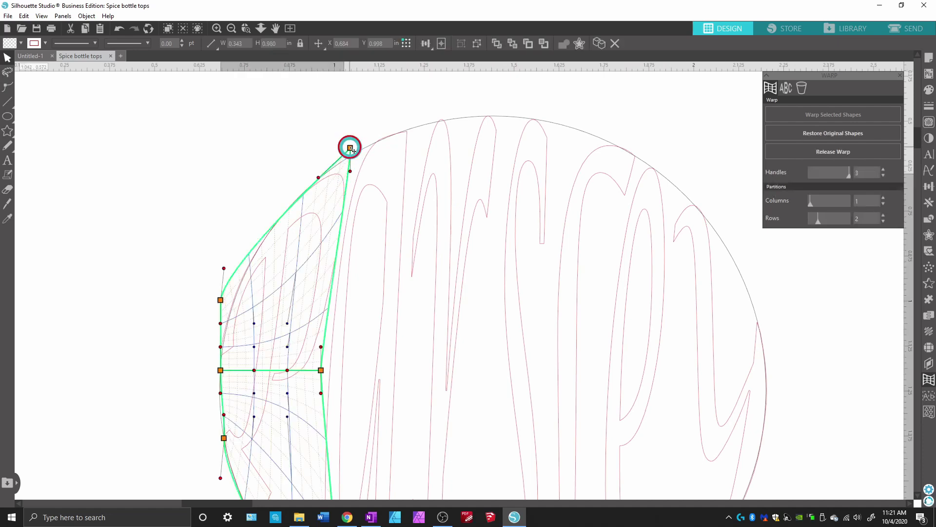
pyautogui.moveTo(350, 147); pyautogui.dragTo(353, 139)
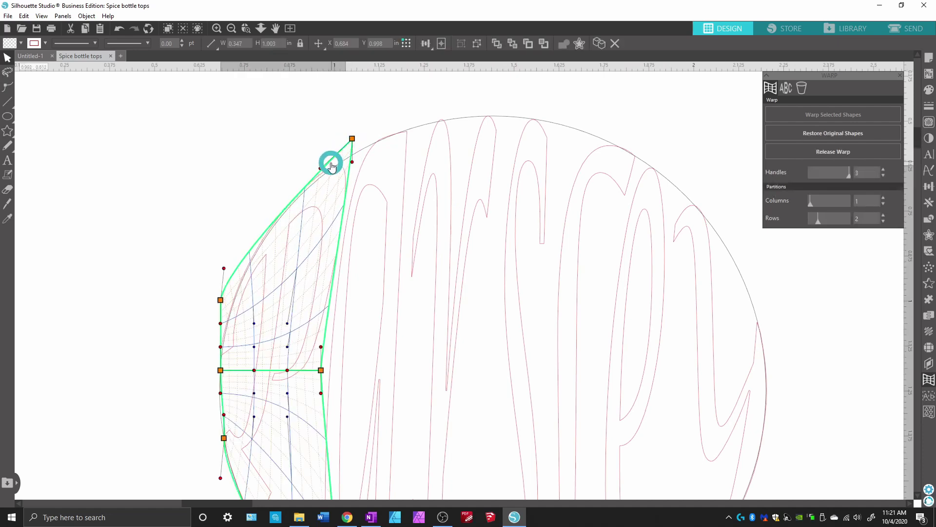
pyautogui.moveTo(320, 168); pyautogui.dragTo(321, 176)
pyautogui.click(286, 168)
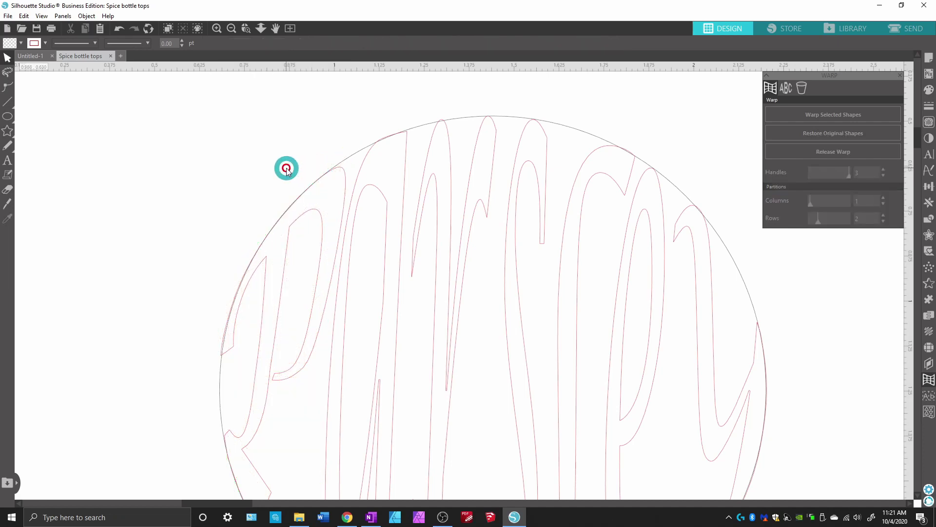
# Check the fit of the whole warped word in the circle and preview its cut lines in the send view
pyautogui.scroll(-2, 383, 282)
pyautogui.scroll(-1, 388, 285)
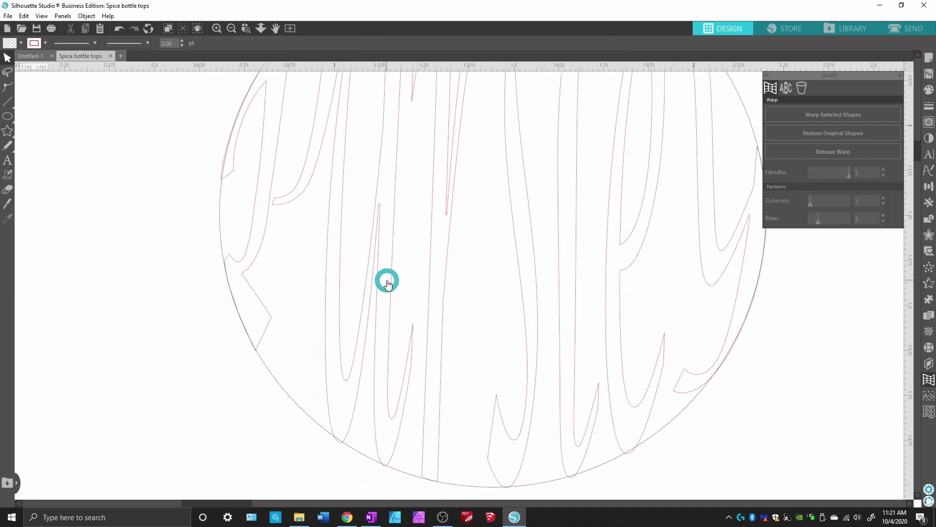
pyautogui.scroll(1, 388, 280)
pyautogui.scroll(-2, 393, 279)
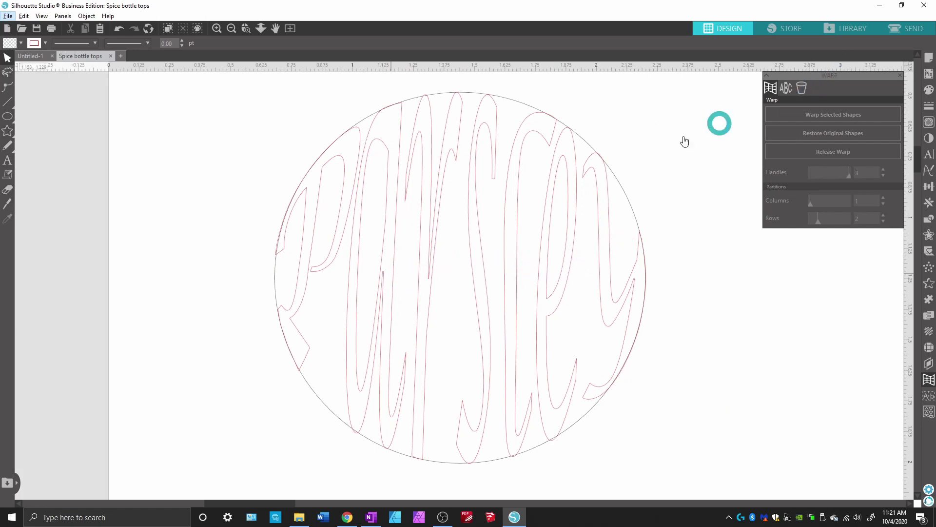
pyautogui.click(915, 30)
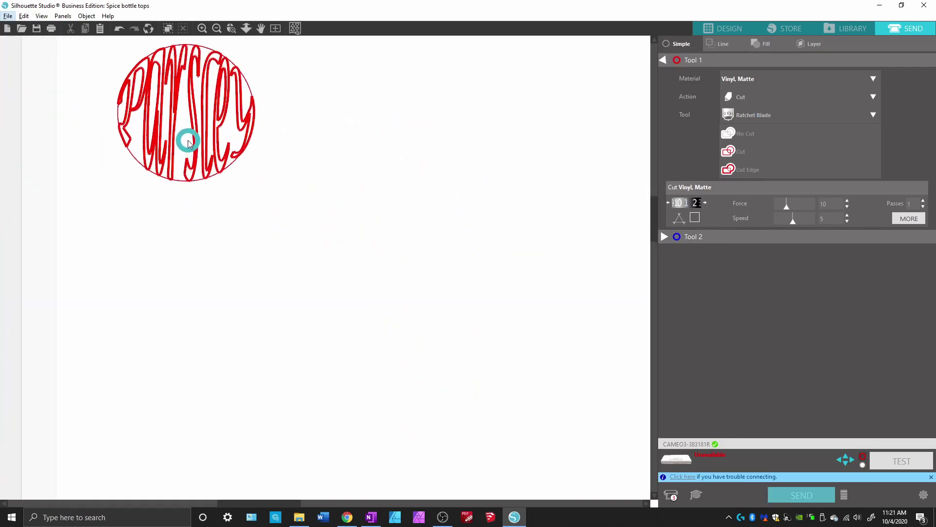
pyautogui.click(727, 30)
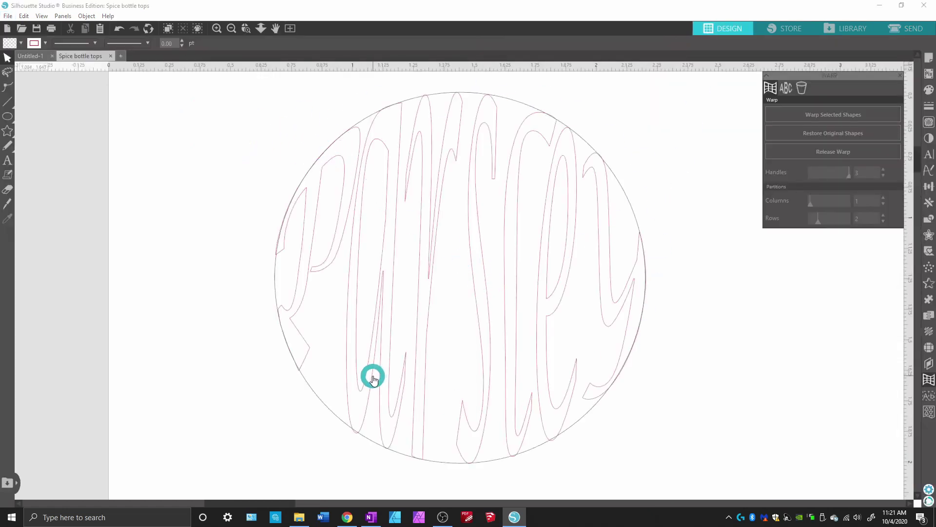
# Select the warped "P" and examine how its warp box appears in the cut preview on the mat
pyautogui.click(345, 182)
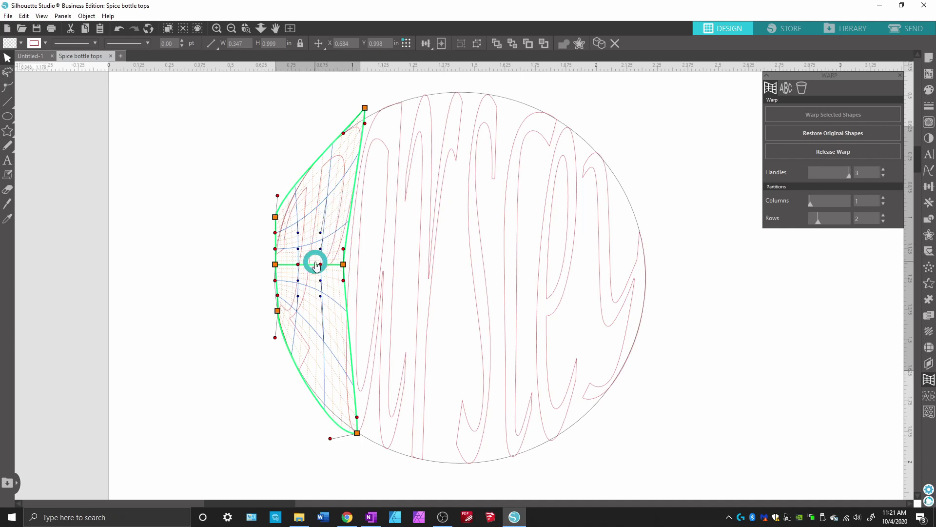
pyautogui.click(910, 30)
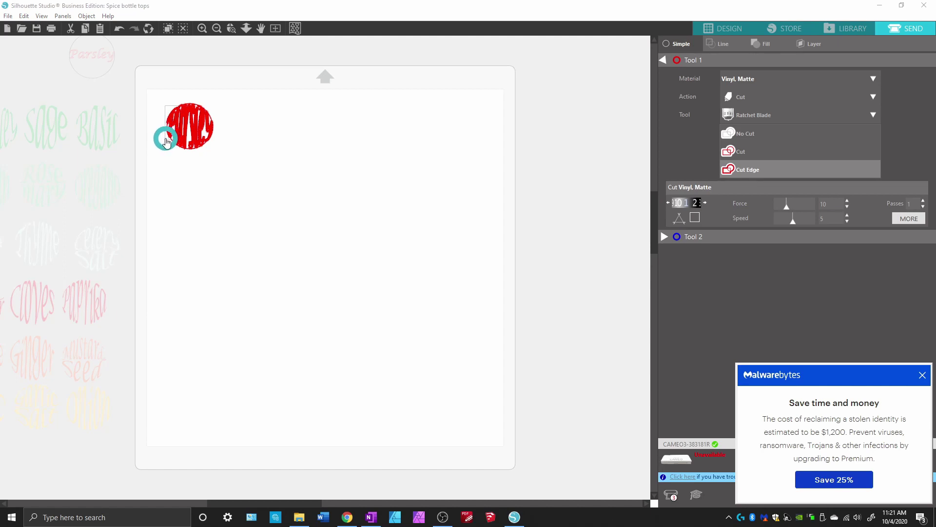
pyautogui.moveTo(164, 141); pyautogui.dragTo(183, 125)
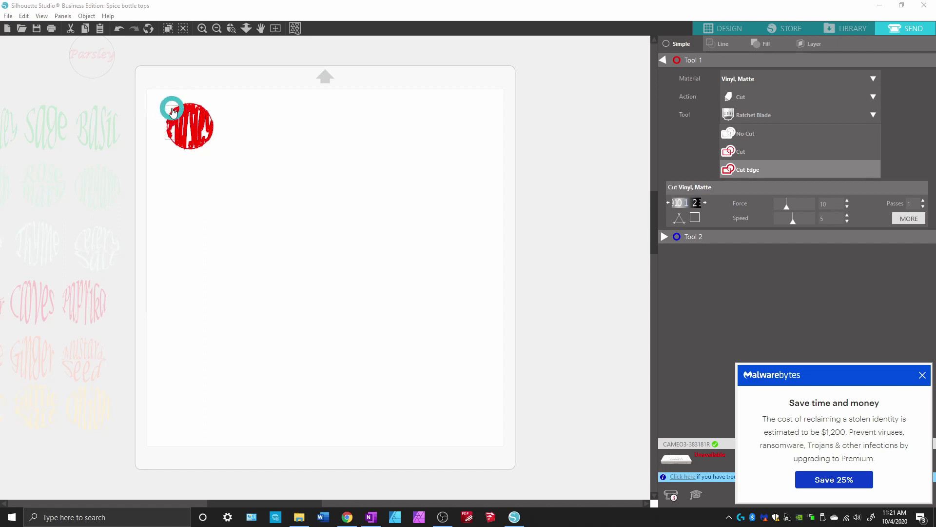
pyautogui.moveTo(173, 111); pyautogui.dragTo(173, 123)
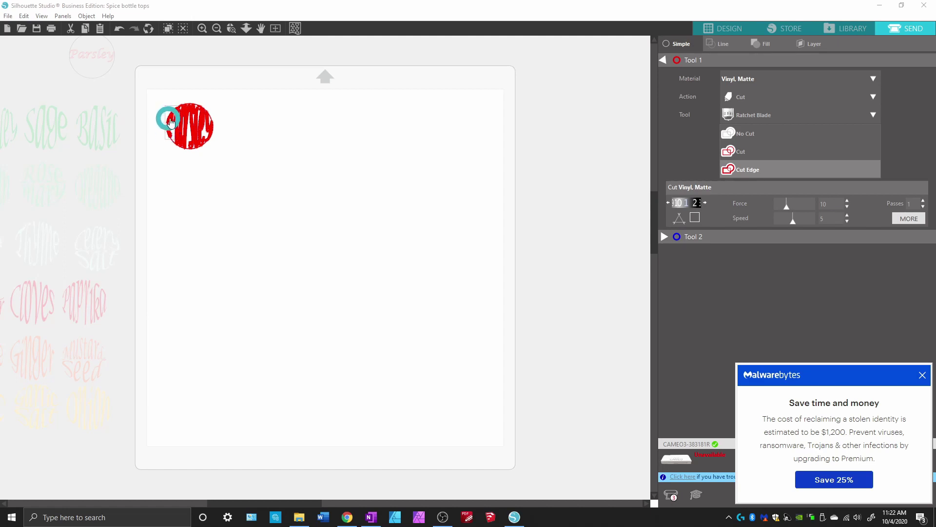
pyautogui.click(728, 34)
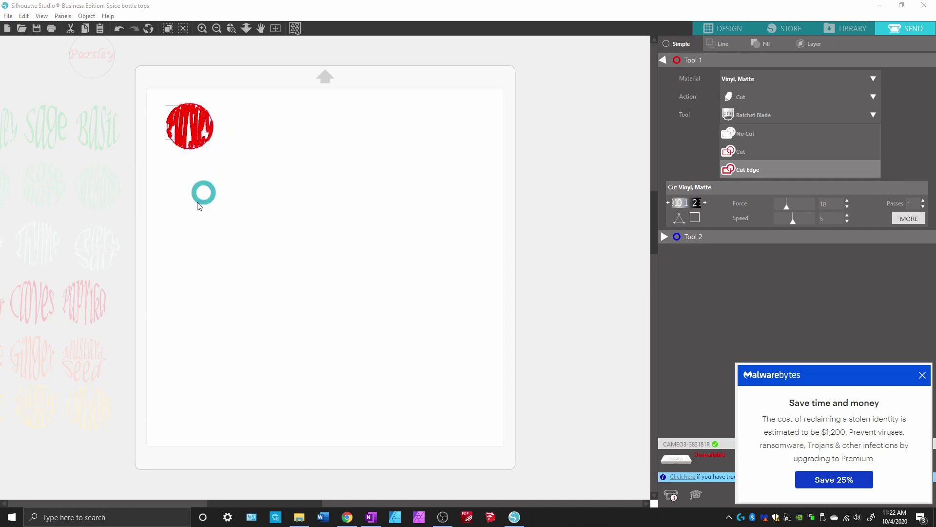
pyautogui.click(730, 31)
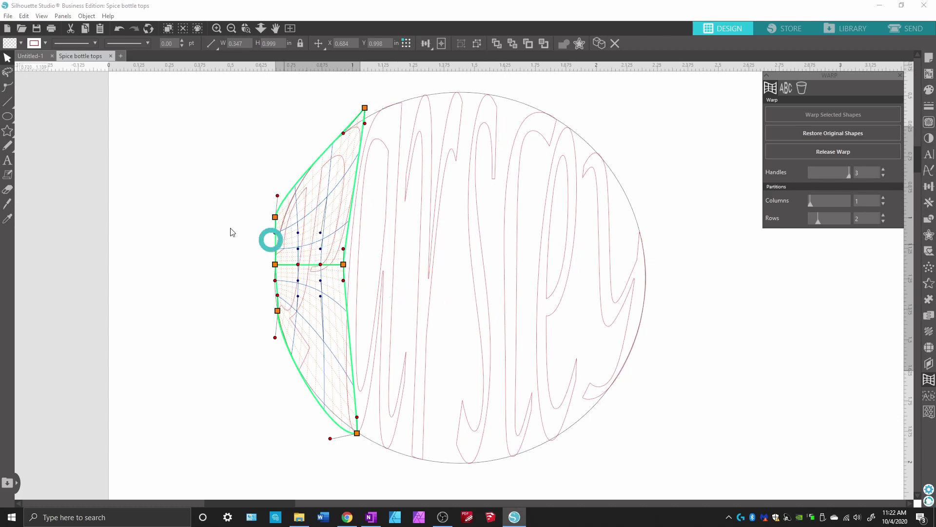
pyautogui.click(185, 186)
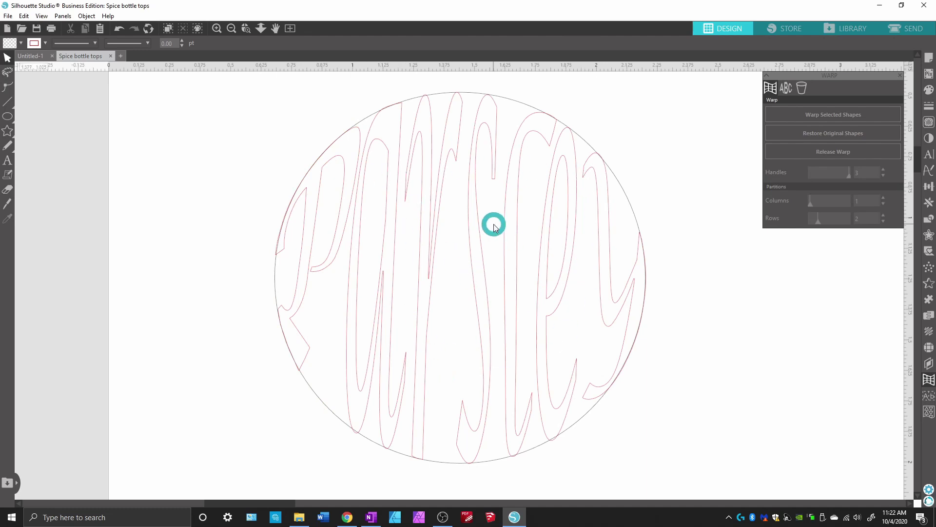
# Release the warp on the "P", and release the warps on all the remaining letters together
pyautogui.click(314, 226)
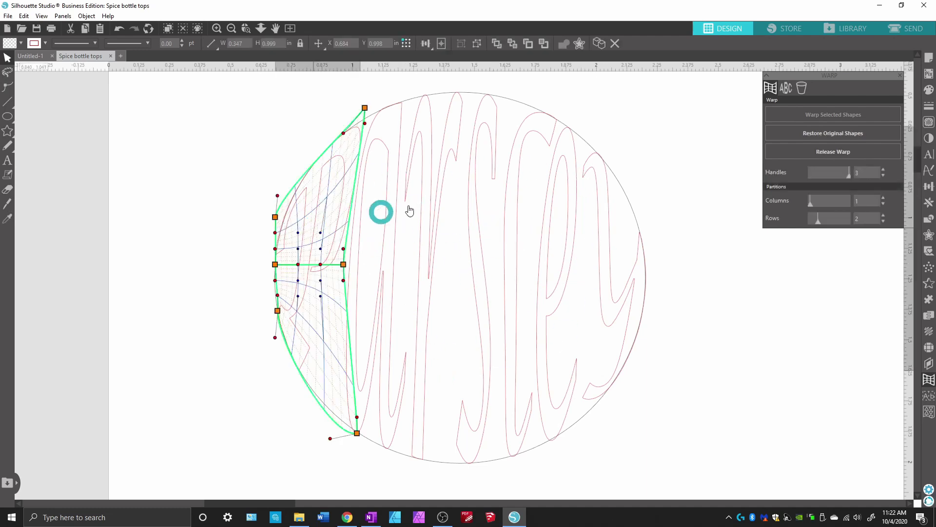
pyautogui.click(832, 153)
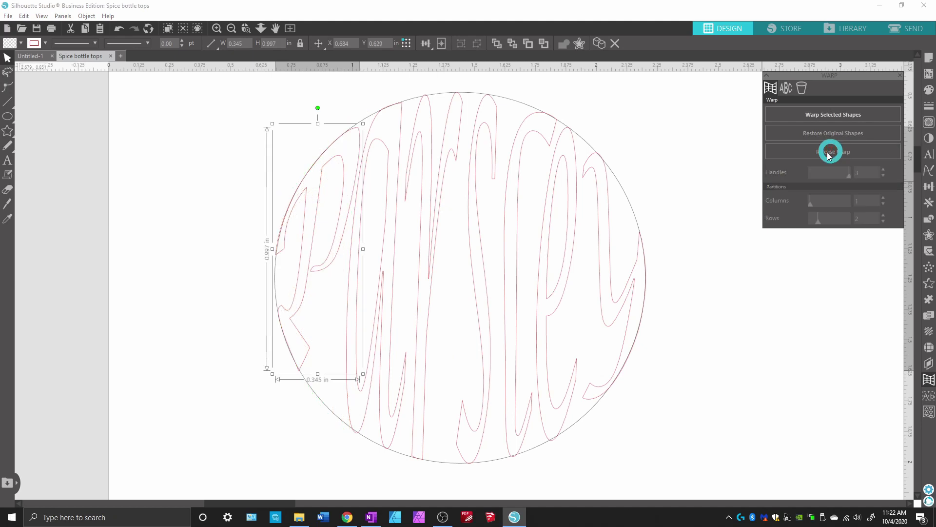
pyautogui.moveTo(197, 88); pyautogui.dragTo(691, 477)
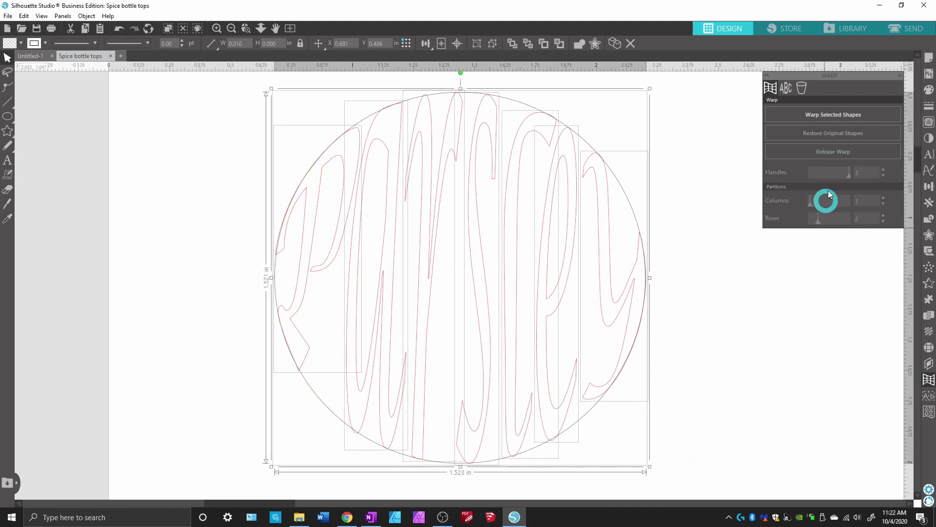
pyautogui.click(833, 152)
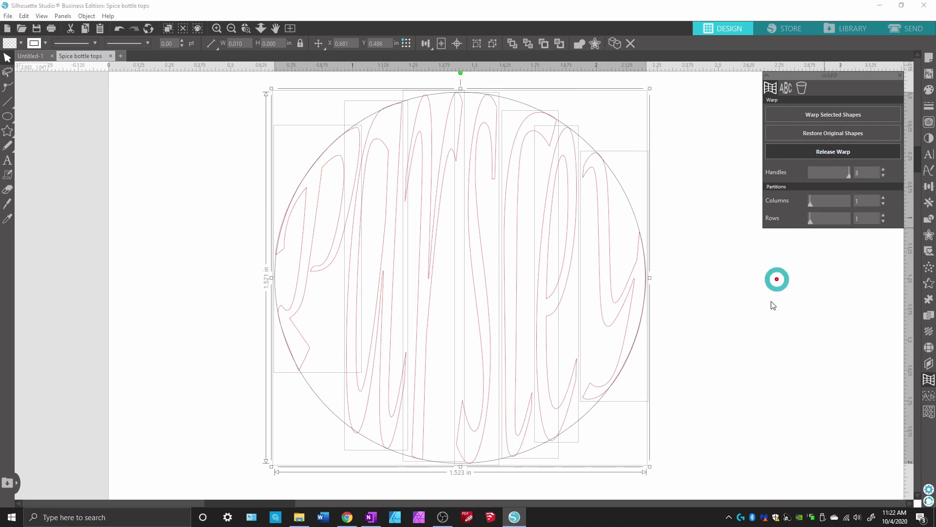
pyautogui.click(738, 314)
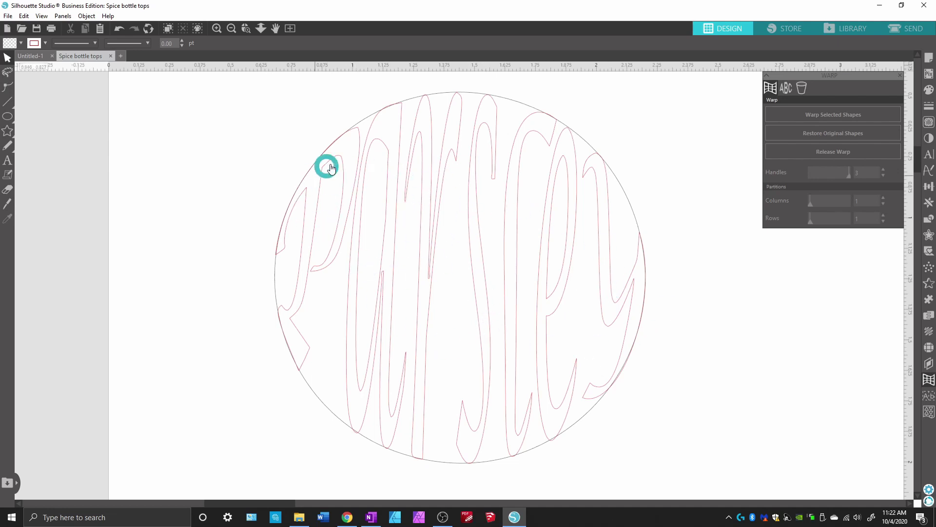
# Try deleting the template circle around the word, and undo the deletion
pyautogui.click(521, 107)
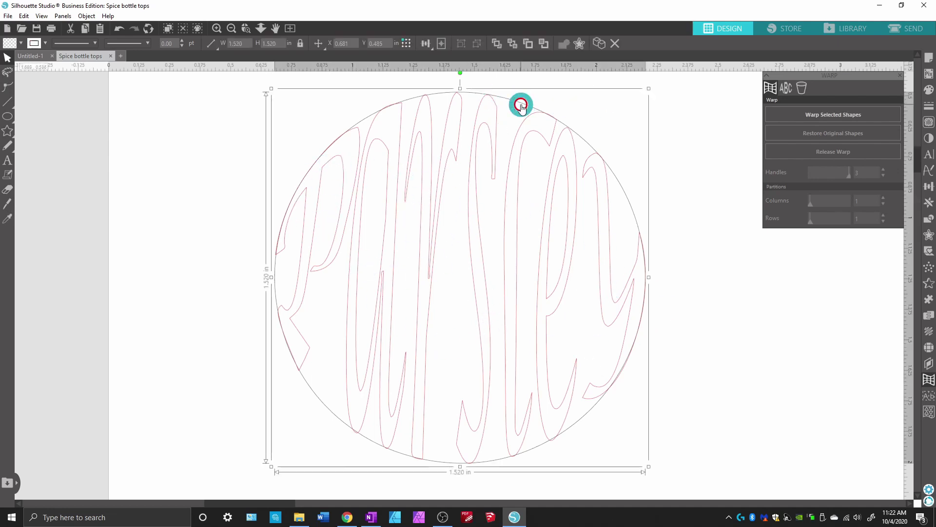
pyautogui.press('Delete')
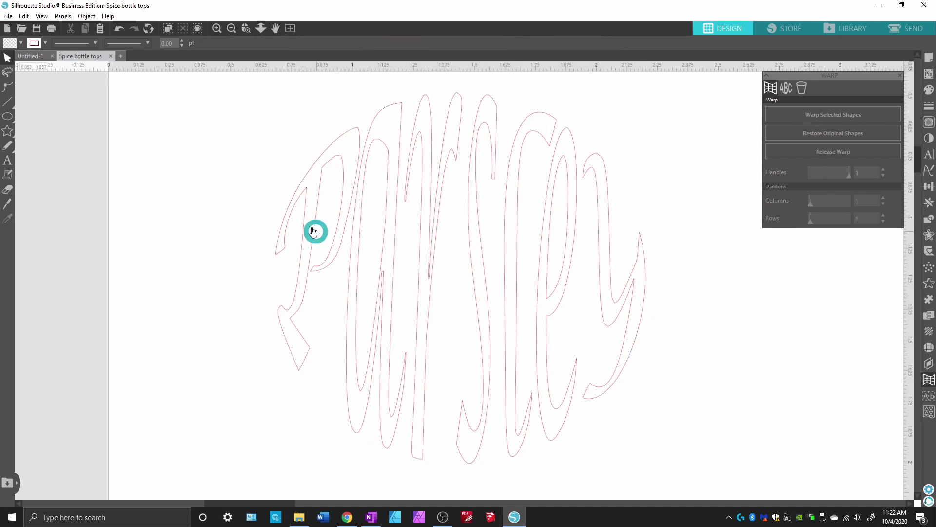
pyautogui.hotkey('ctrl', 'z')
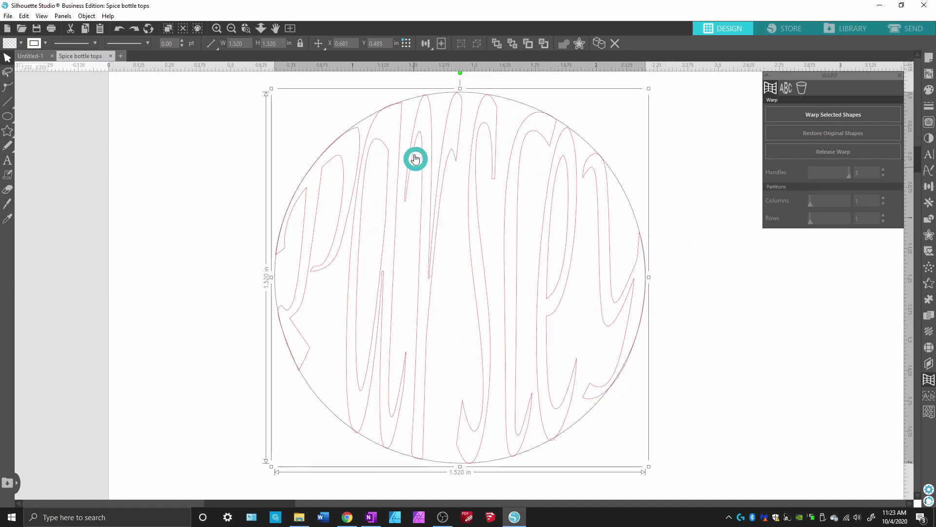
# Stretch the "a" slightly and the "r" to about 1.52 in tall so that both reach past the template circle
pyautogui.click(397, 133)
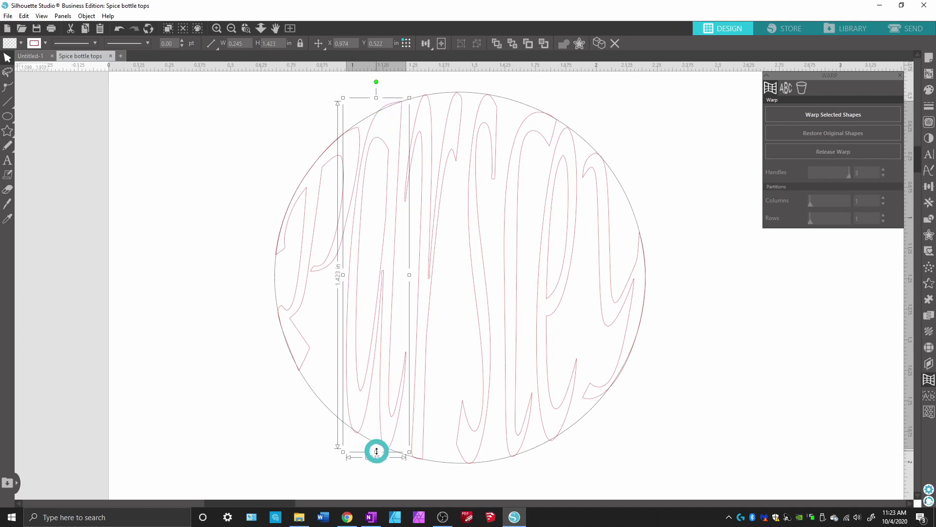
pyautogui.click(424, 448)
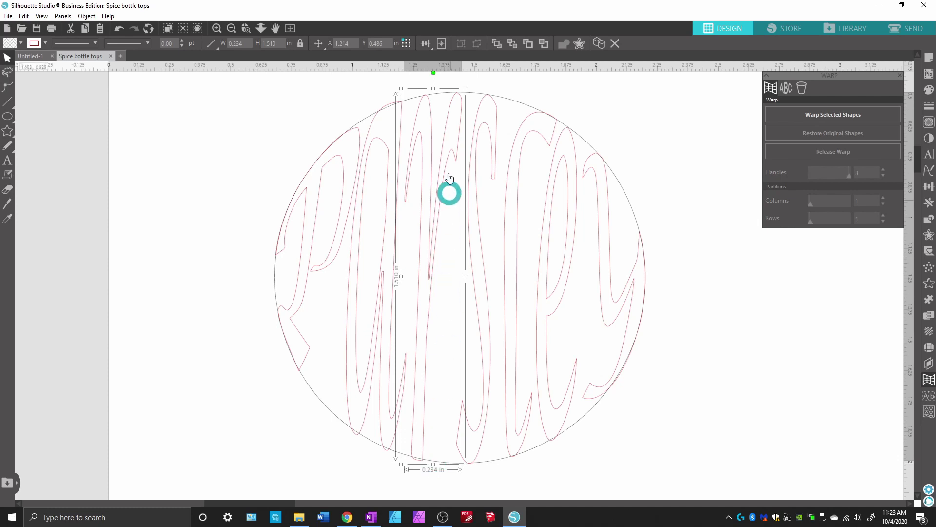
pyautogui.moveTo(434, 91); pyautogui.dragTo(435, 89)
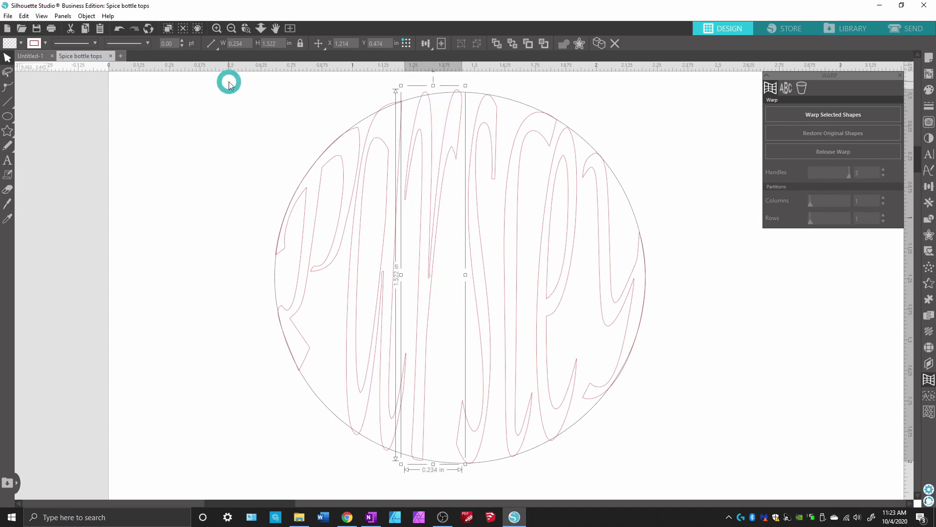
# Try cropping all the letters with the template circle, and undo the crop
pyautogui.moveTo(228, 81); pyautogui.dragTo(702, 478)
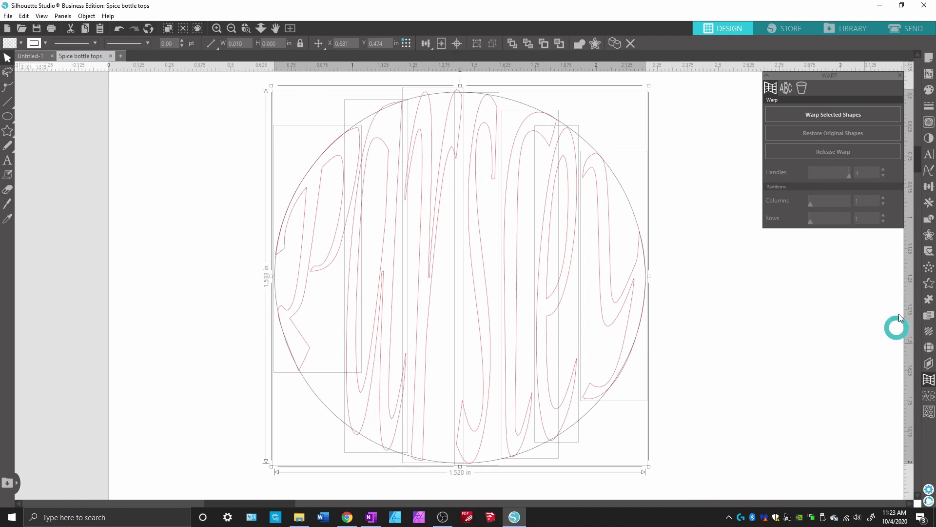
pyautogui.click(927, 220)
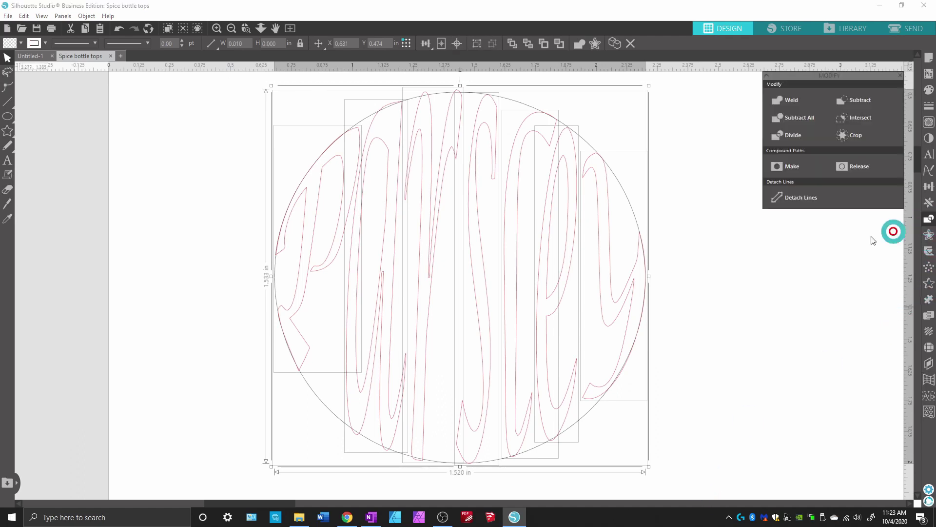
pyautogui.click(849, 136)
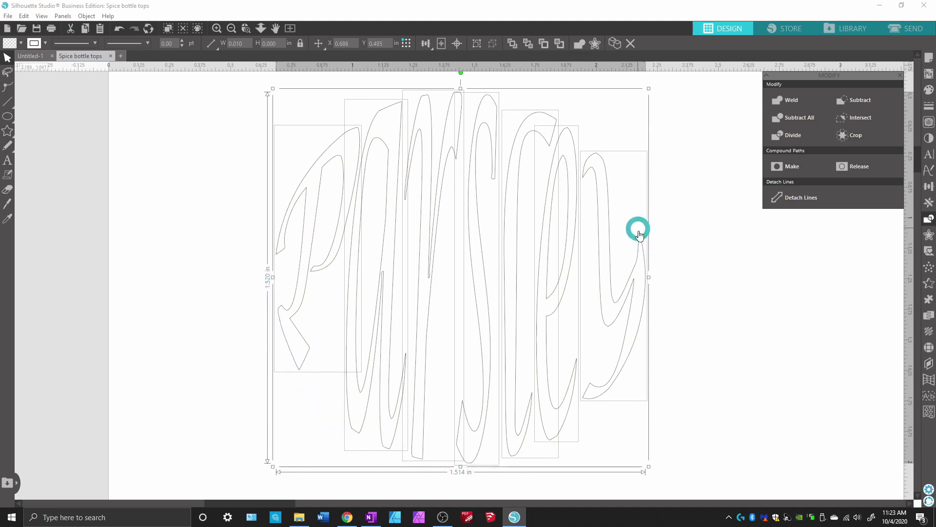
pyautogui.click(708, 170)
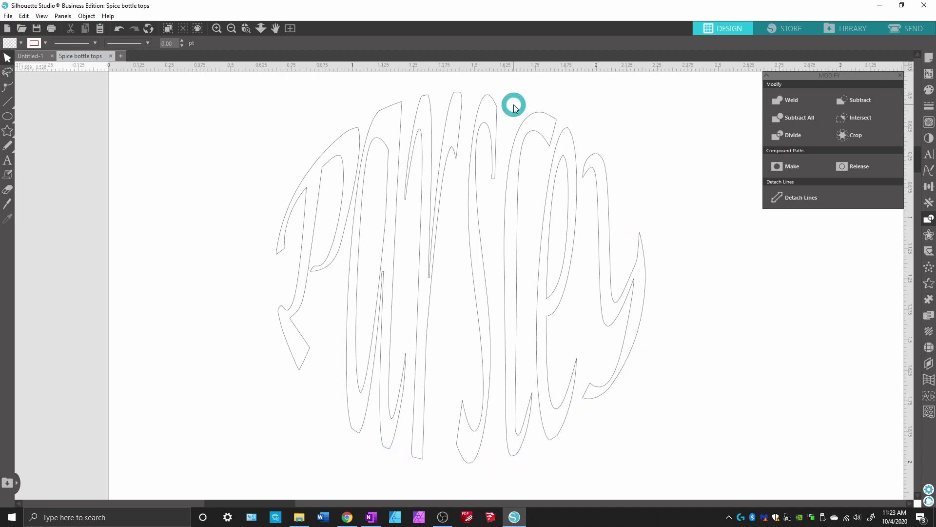
pyautogui.hotkey('ctrl', 'z')
pyautogui.hotkey('ctrl', 'z')
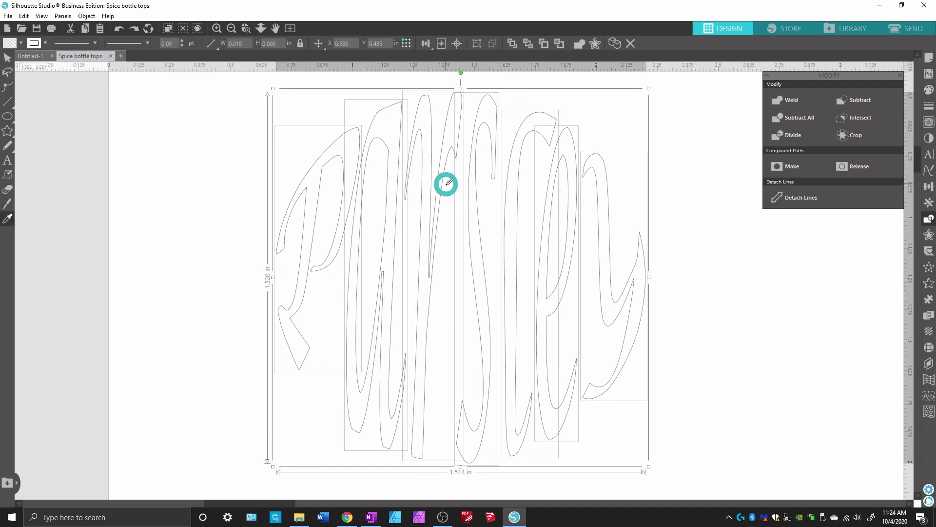
pyautogui.click(197, 224)
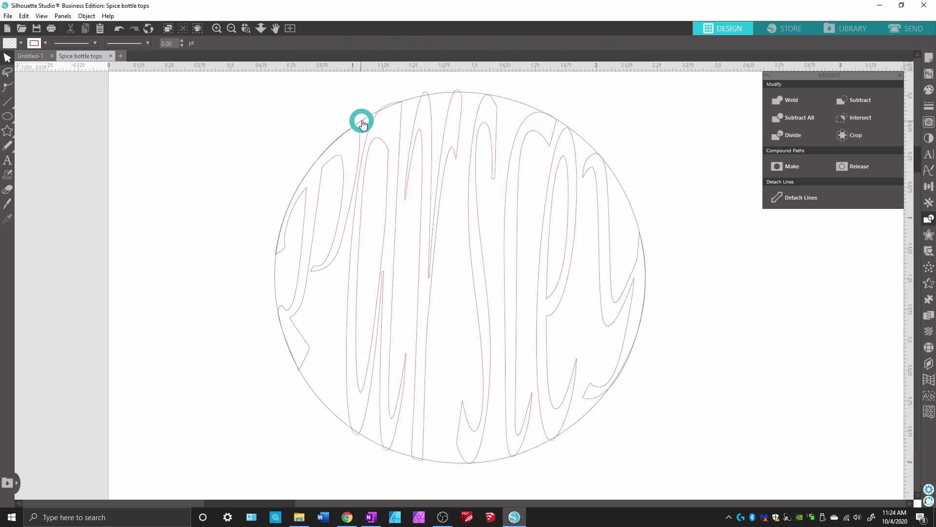
# Delete the template circle, leaving only the shaped letters of the word
pyautogui.click(360, 121)
pyautogui.press('Delete')
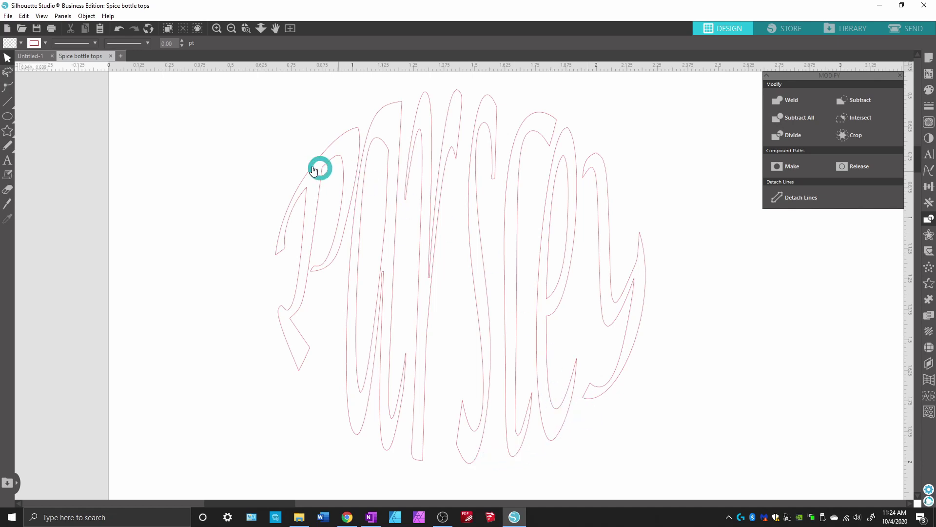
pyautogui.scroll(-5, 291, 200)
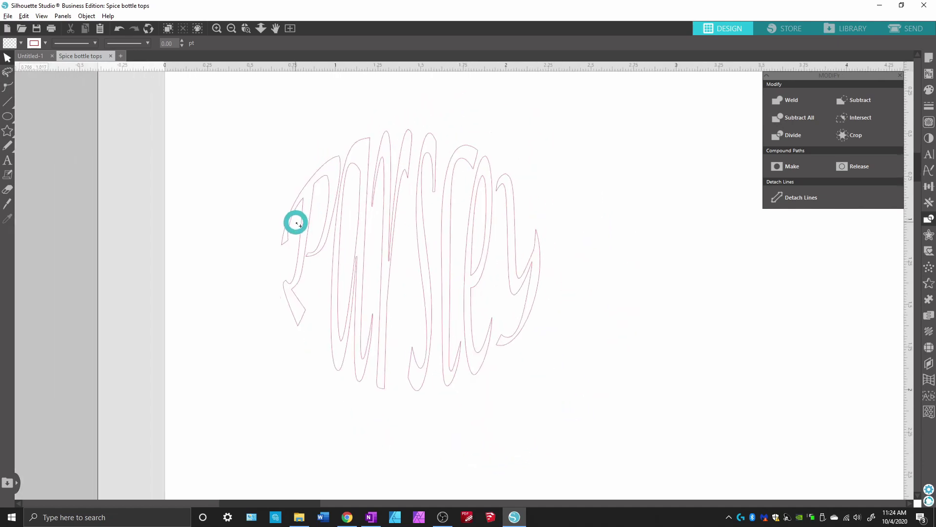
# Select all the shaped letters of the finished word to check its overall size
pyautogui.moveTo(257, 157); pyautogui.dragTo(482, 340)
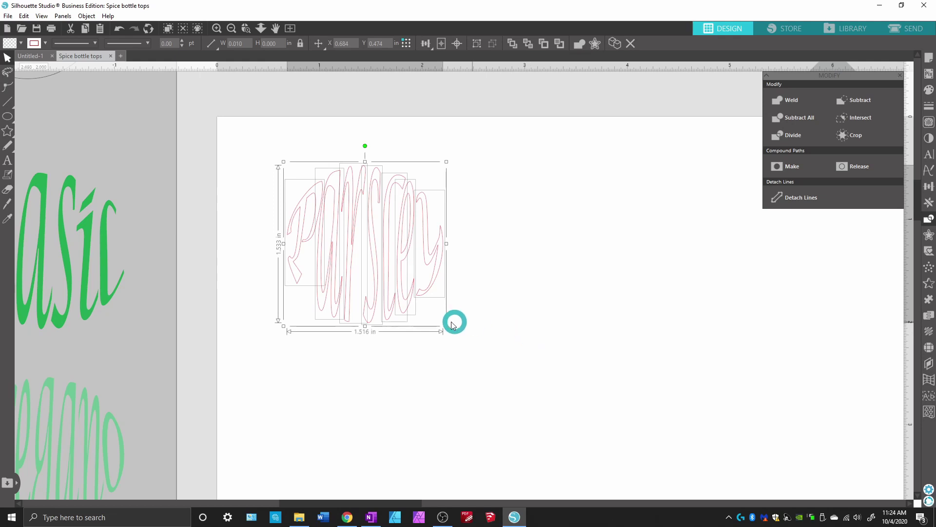
pyautogui.hscroll(3, 452, 319)
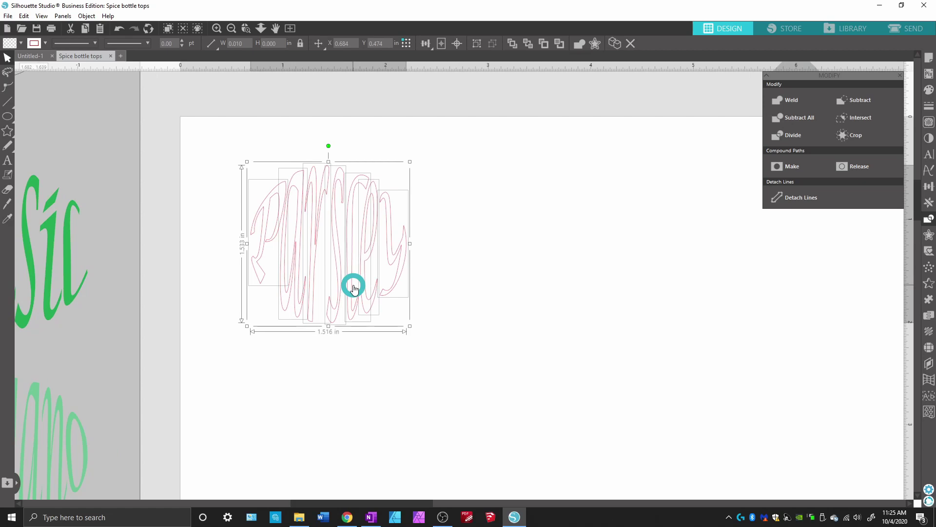
pyautogui.scroll(-4, 351, 283)
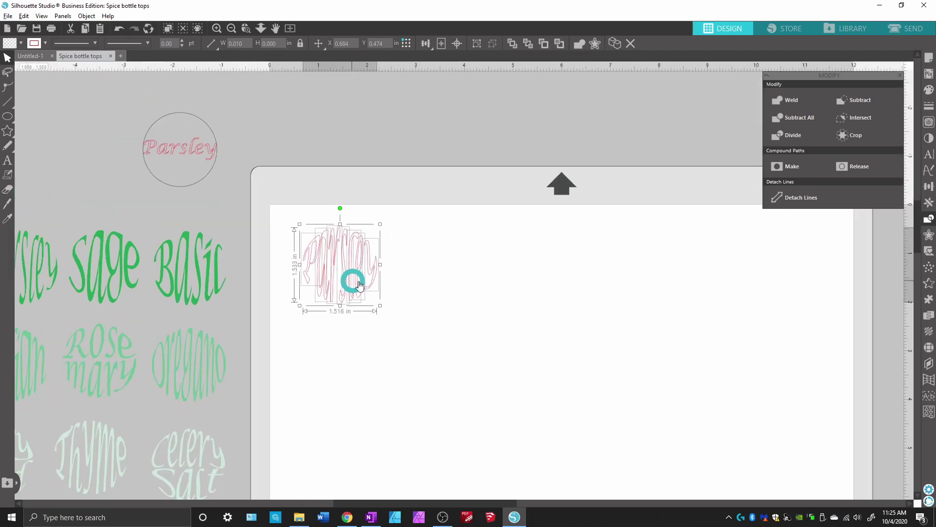
# Copy the unwarped "Parsley" text with its template circle and place the copy on the page beside the shaped word
pyautogui.moveTo(100, 98); pyautogui.dragTo(238, 211)
pyautogui.press('i')
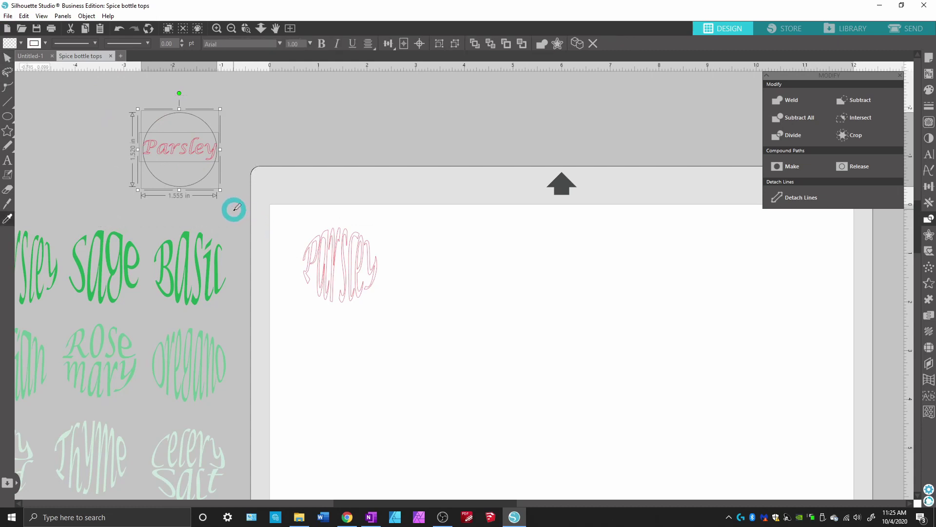
pyautogui.hotkey('ctrl', 'v')
pyautogui.press('v')
pyautogui.moveTo(229, 165); pyautogui.dragTo(489, 253)
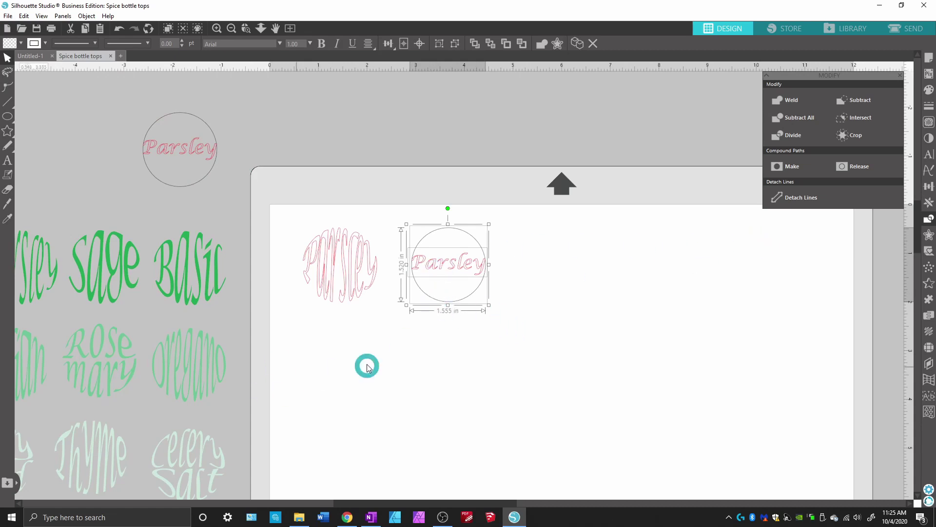
# Select only the "Parsley" text inside the copied template circle
pyautogui.scroll(-2, 520, 378)
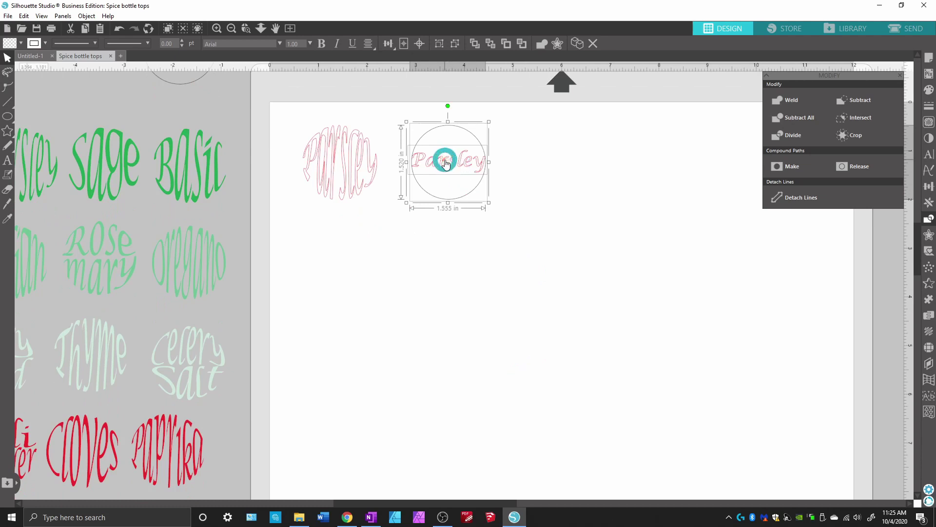
pyautogui.click(539, 211)
pyautogui.click(443, 157)
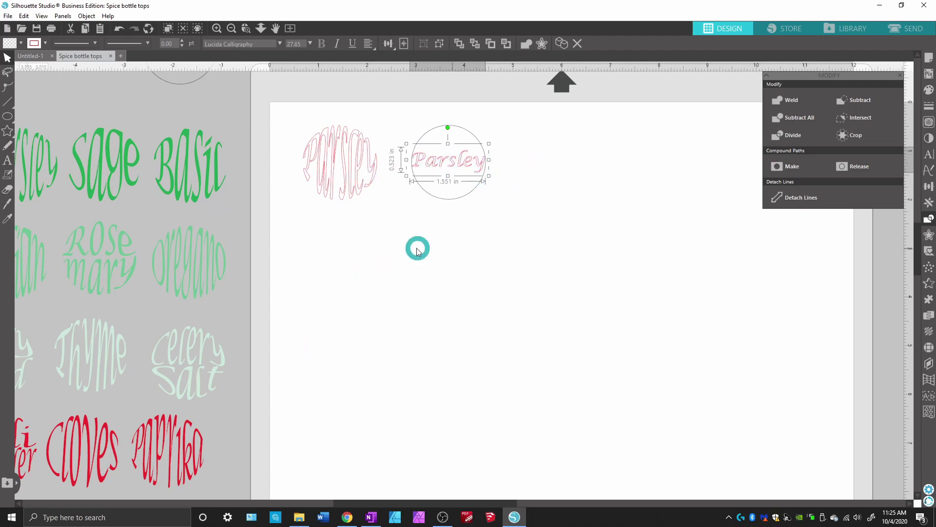
pyautogui.scroll(1, 655, 317)
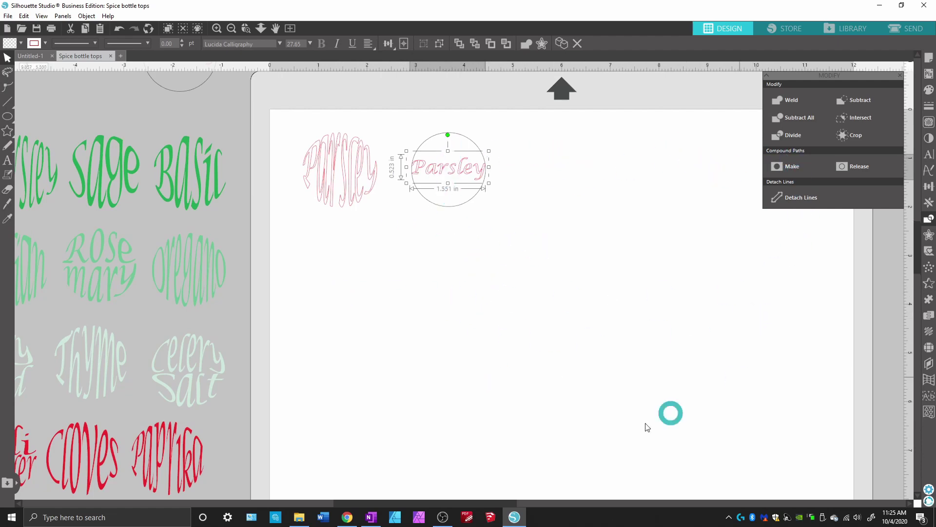
pyautogui.scroll(-2, 406, 129)
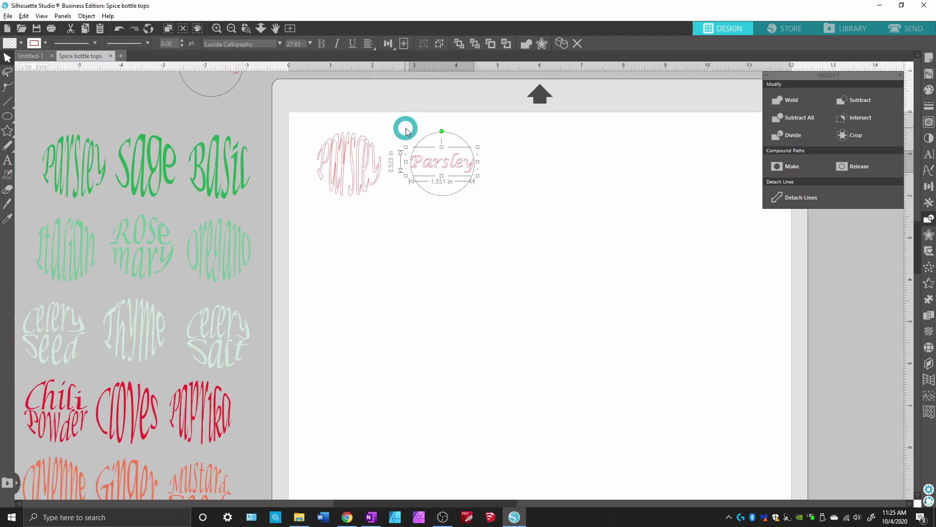
pyautogui.scroll(3, 414, 143)
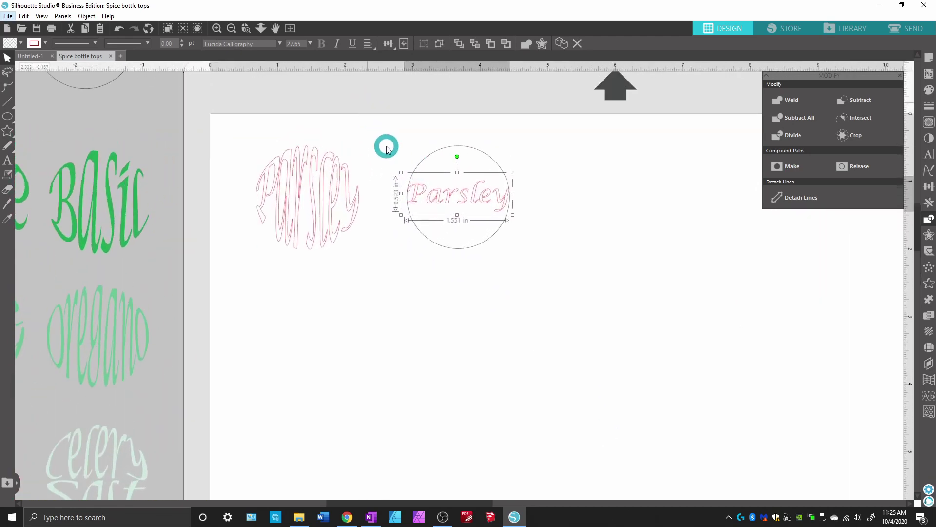
pyautogui.rightClick(448, 199)
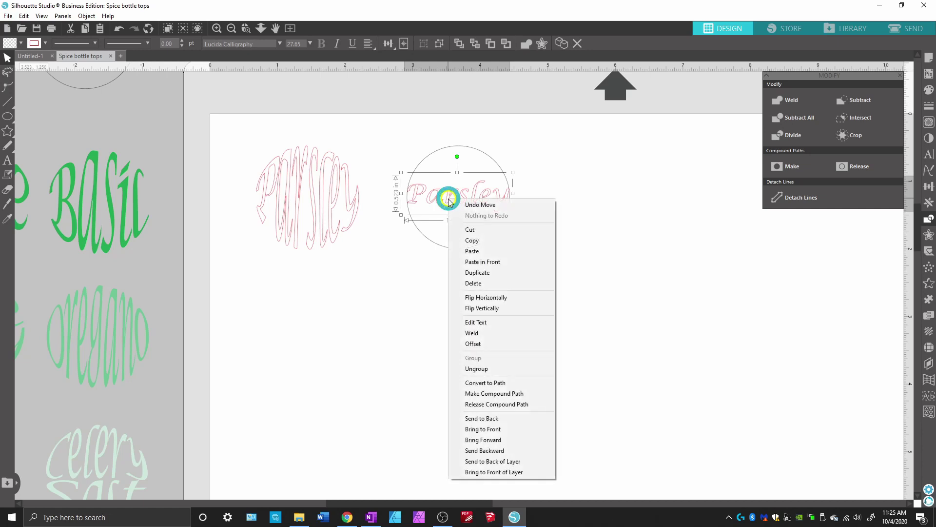
pyautogui.click(420, 198)
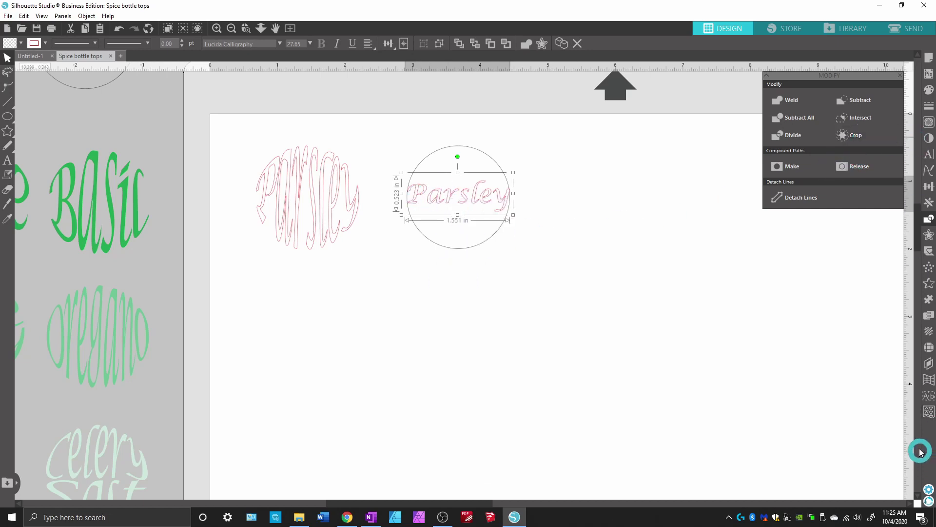